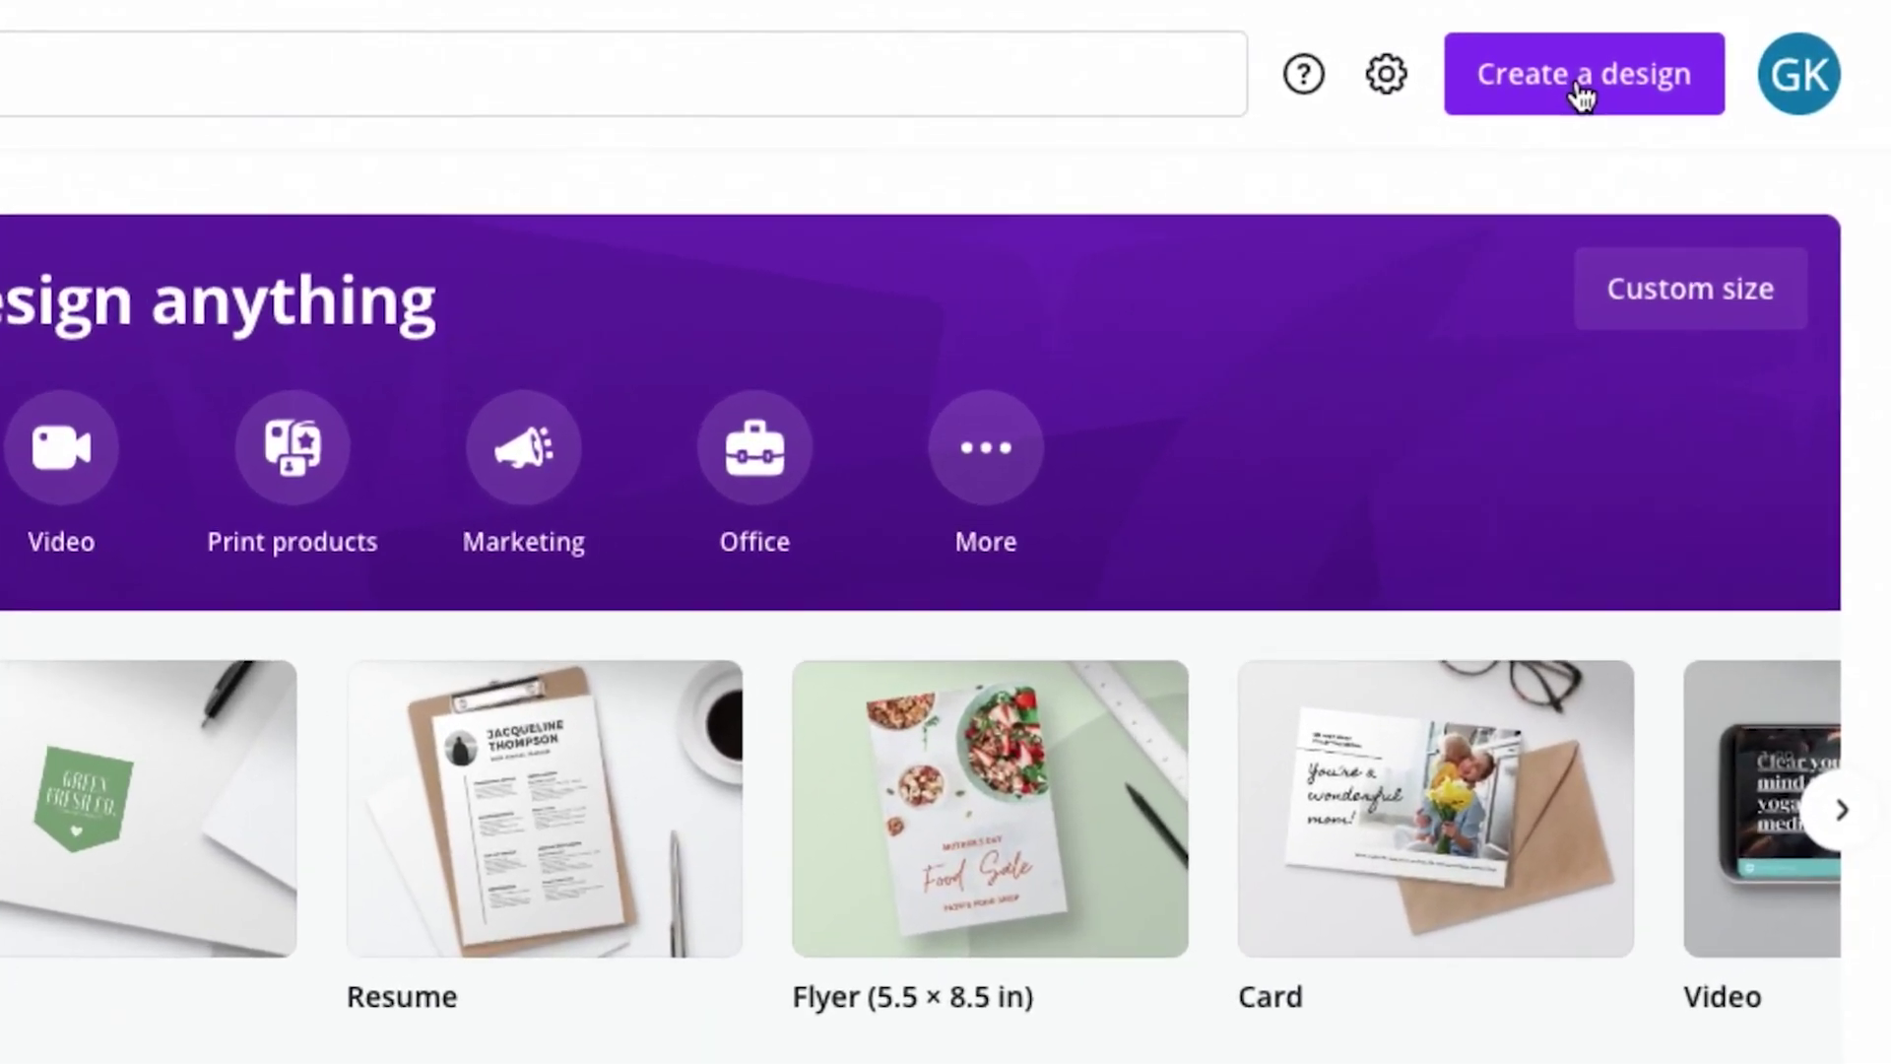
# Step: Create a blank custom-size 1920 × 1080 px presentation design
pyautogui.click(1581, 91)
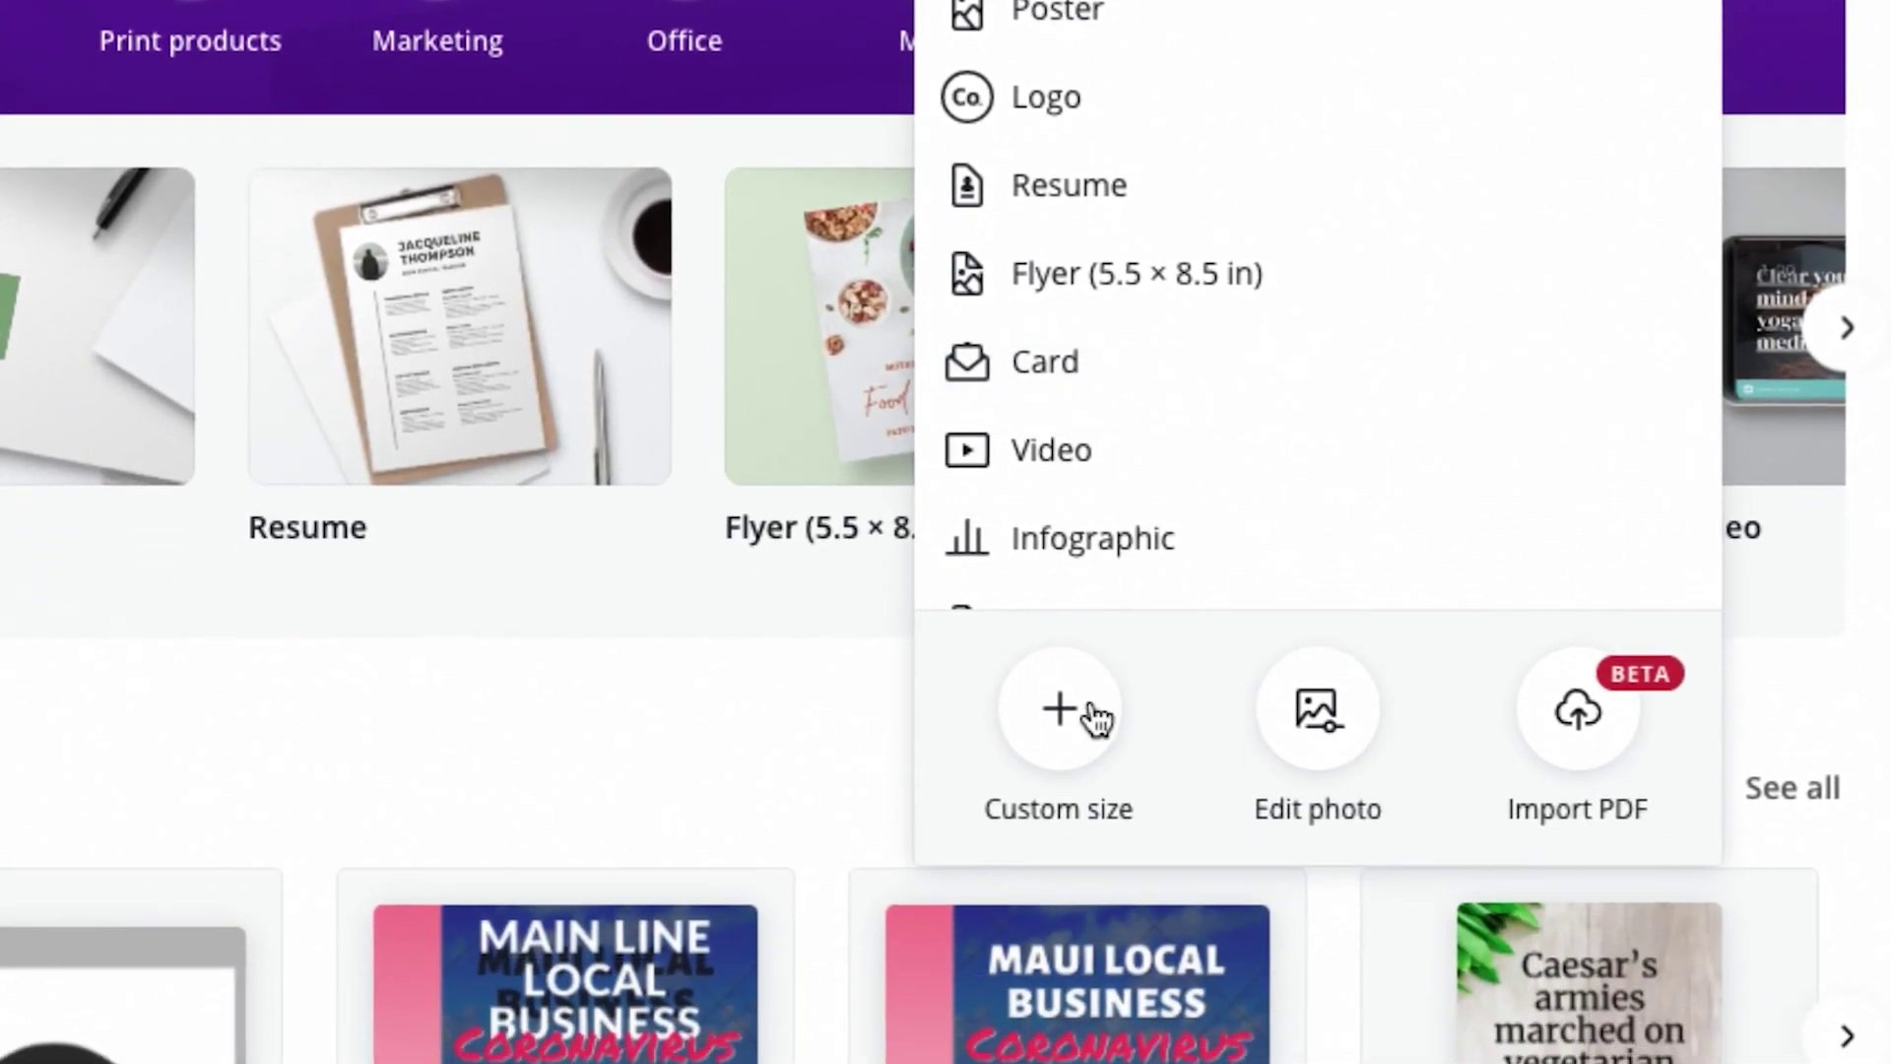
pyautogui.click(1074, 707)
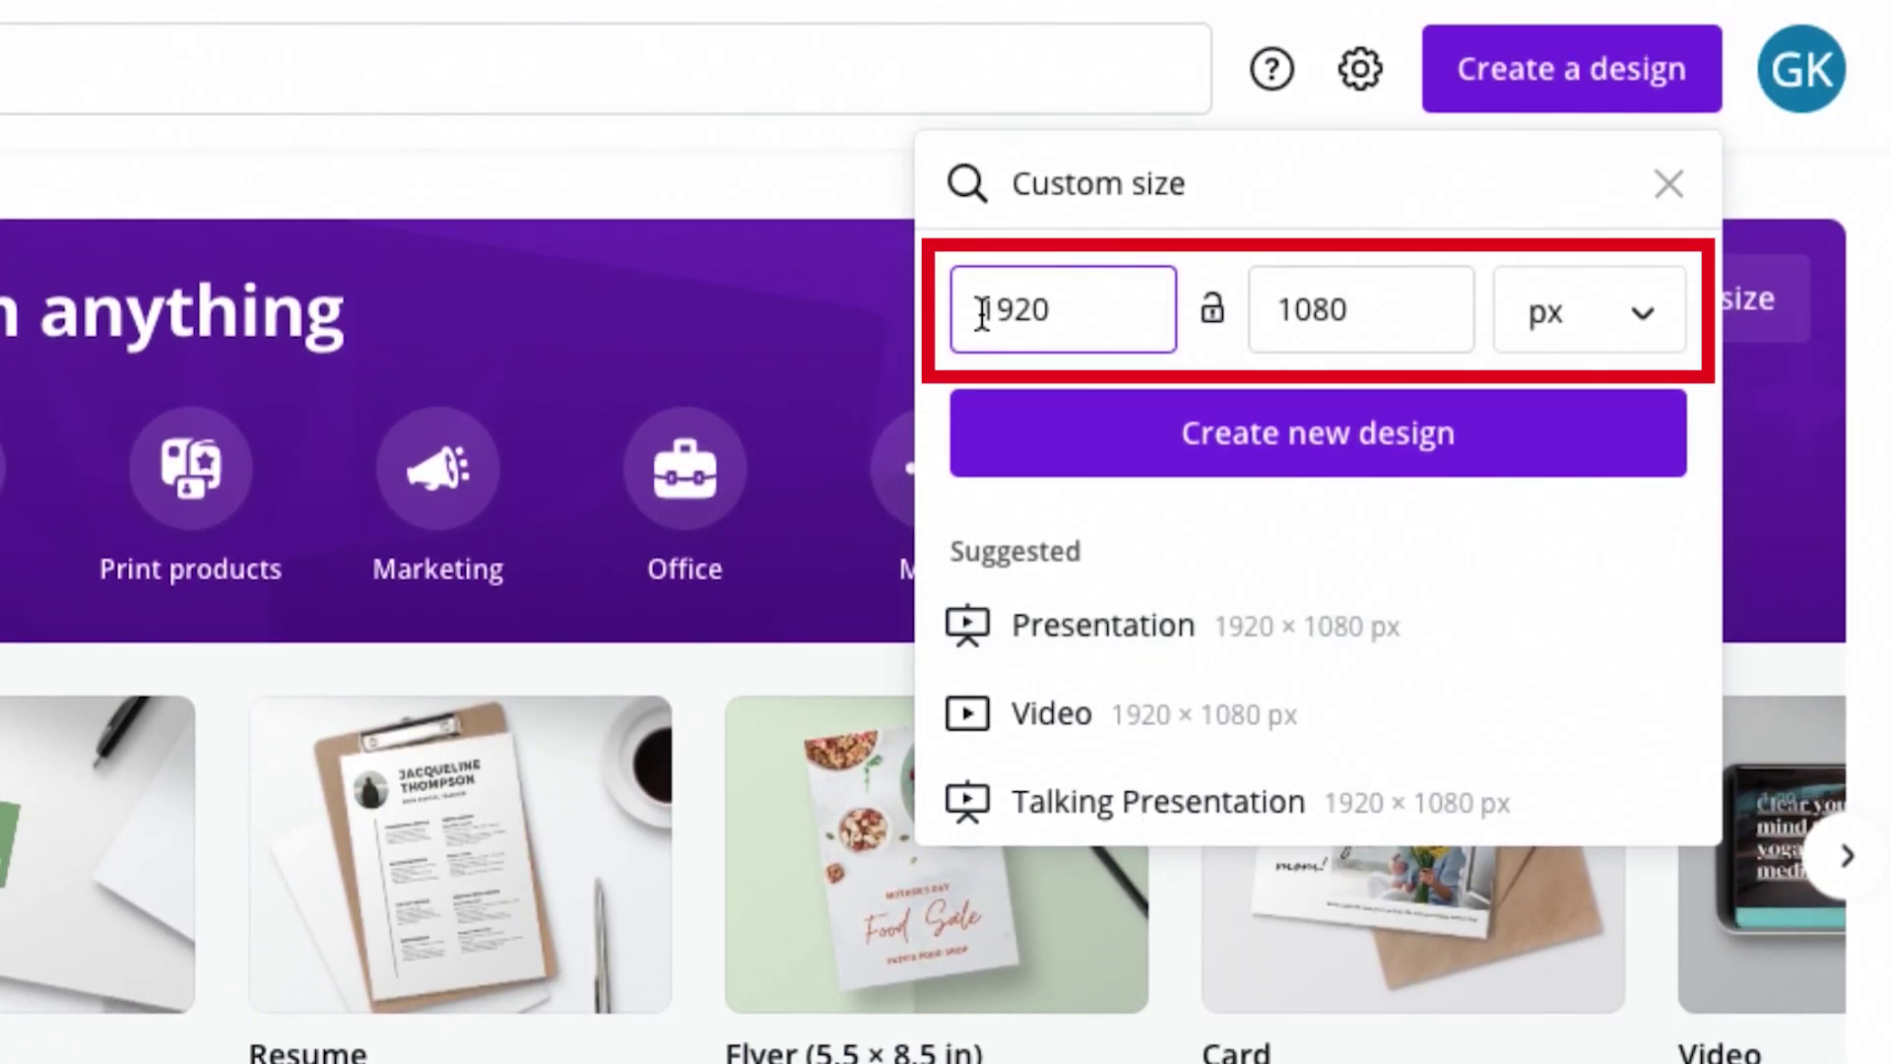
pyautogui.moveTo(979, 308); pyautogui.dragTo(1064, 309)
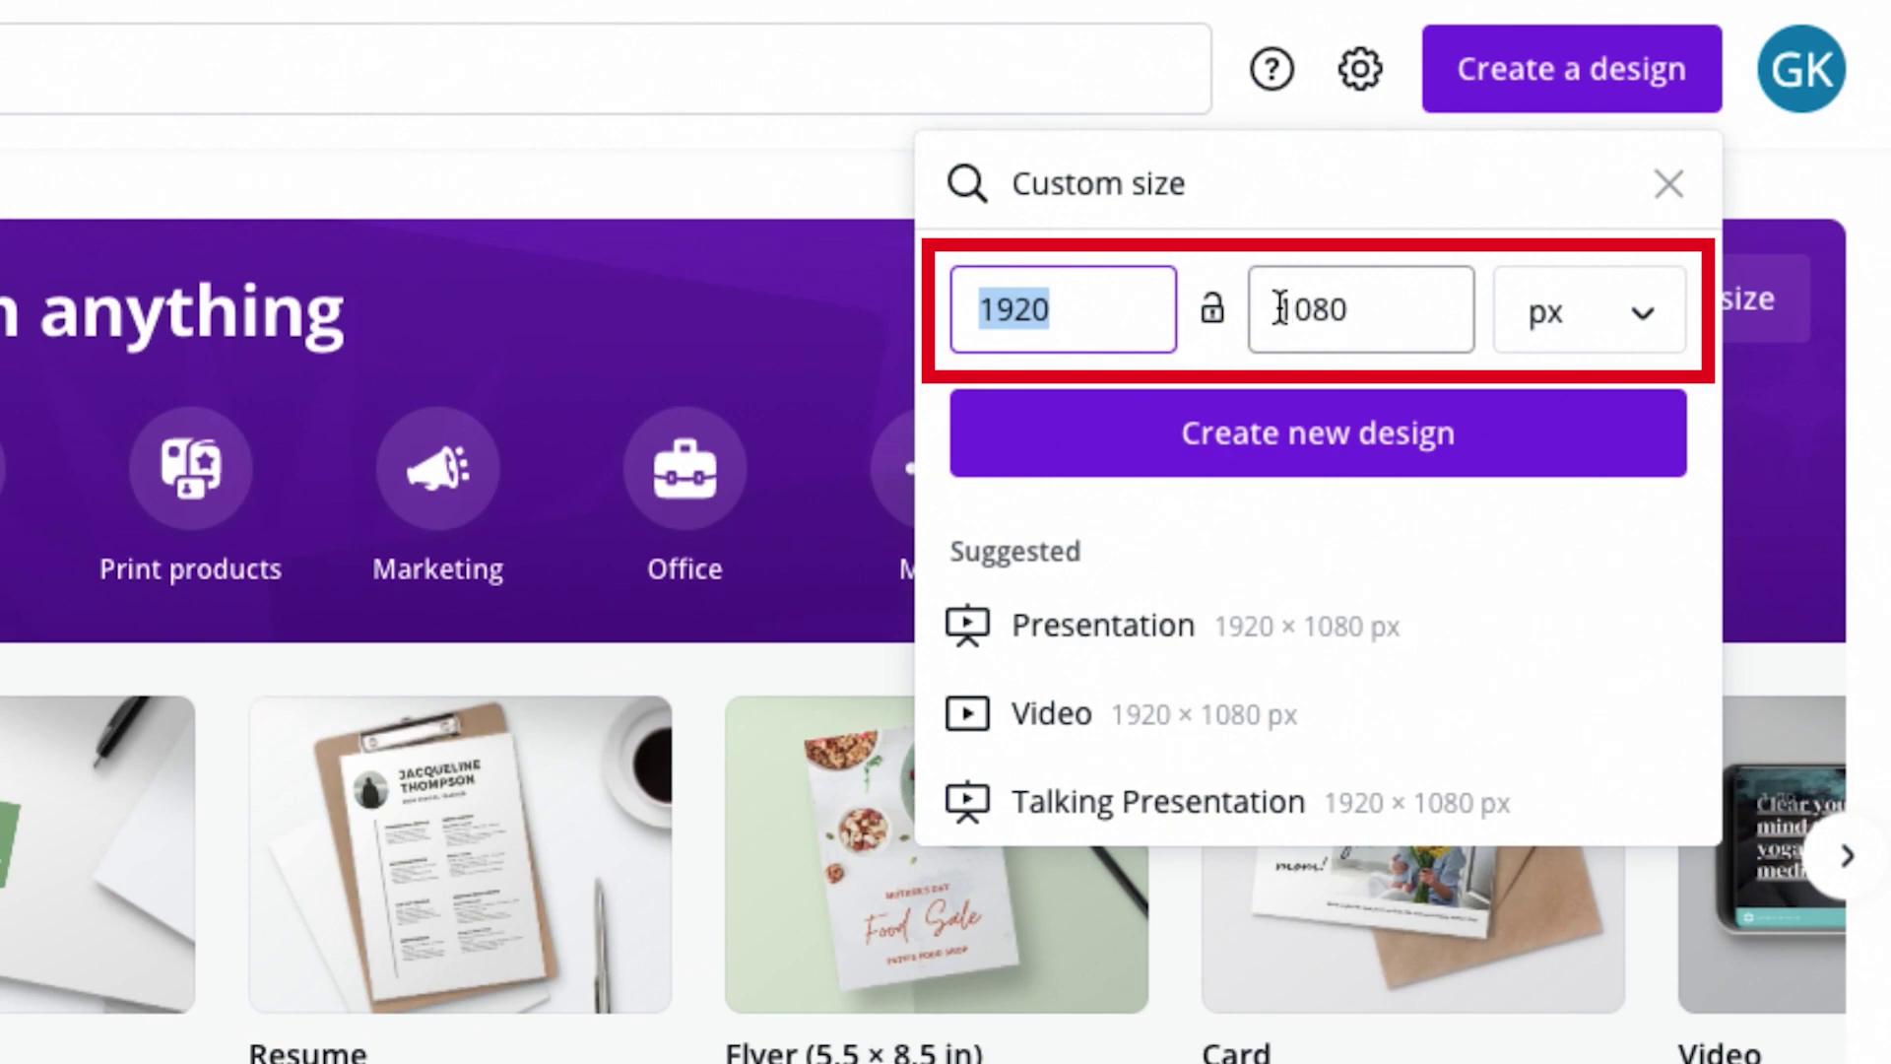
pyautogui.moveTo(1280, 308); pyautogui.dragTo(1402, 304)
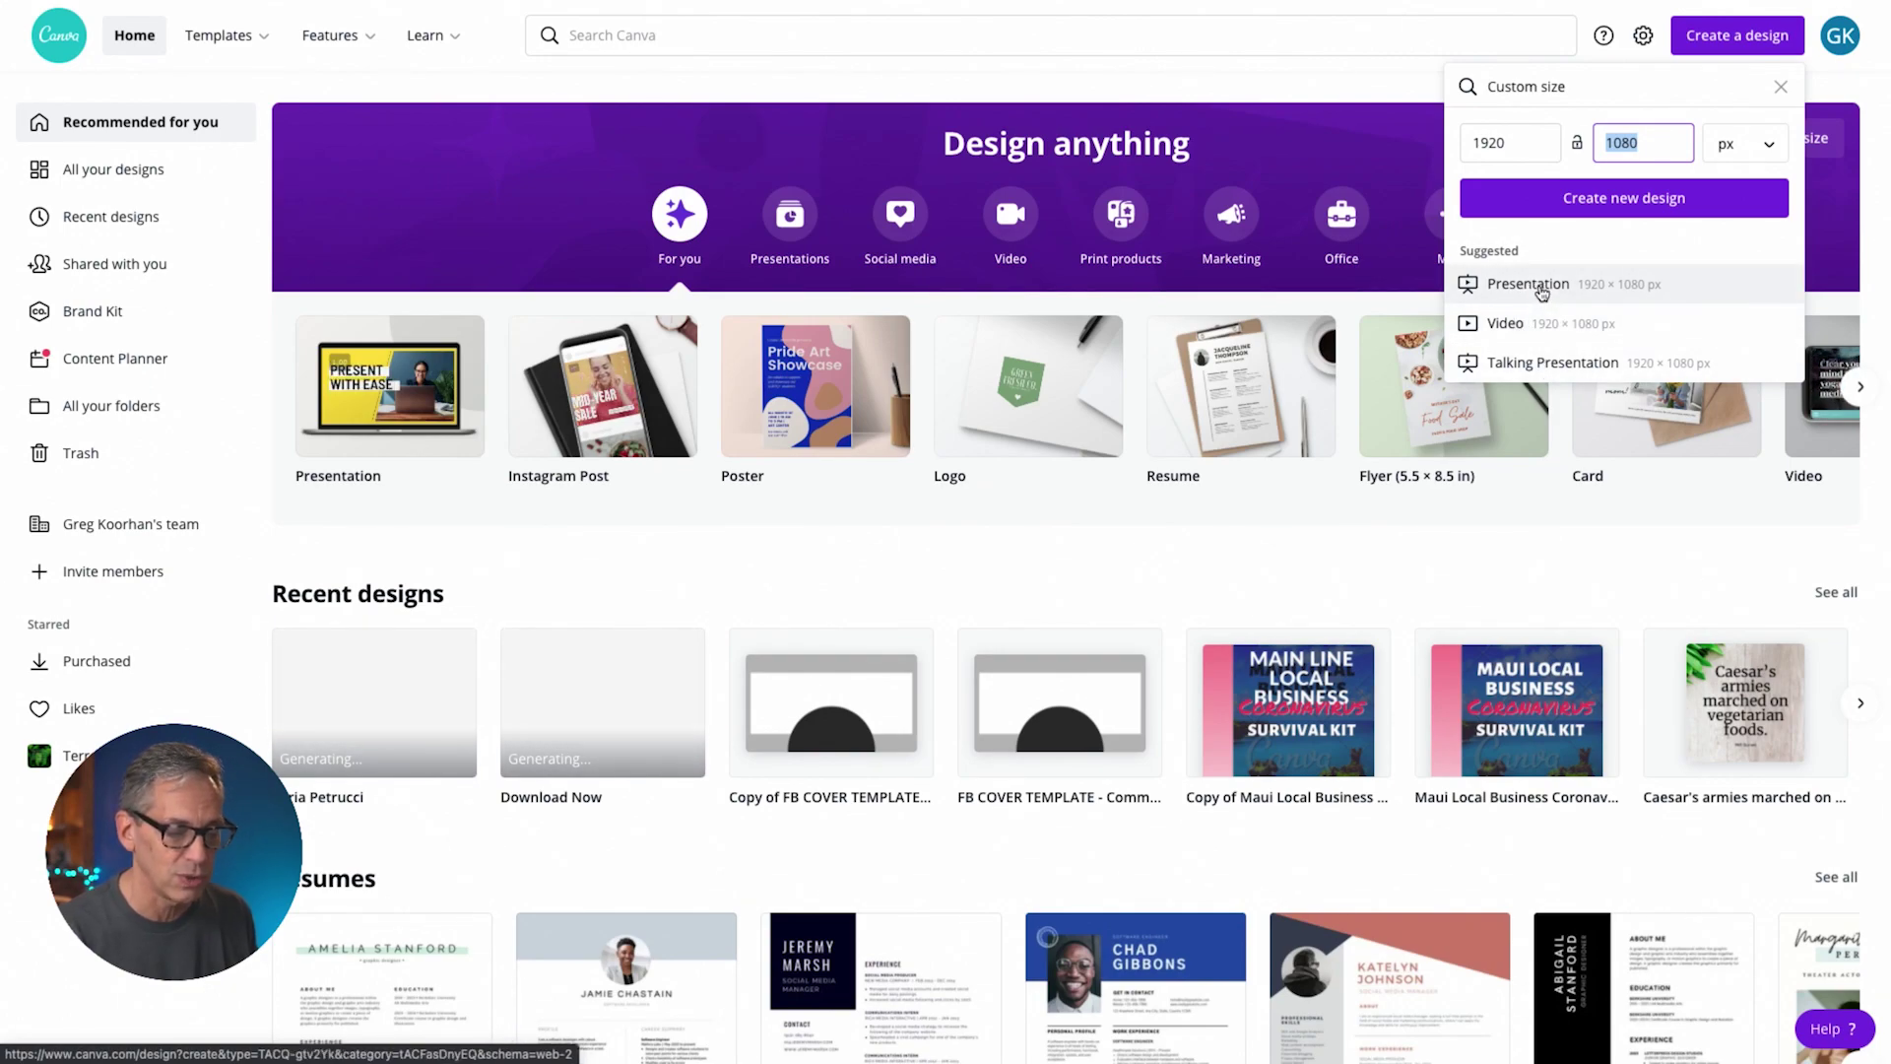
pyautogui.click(1543, 292)
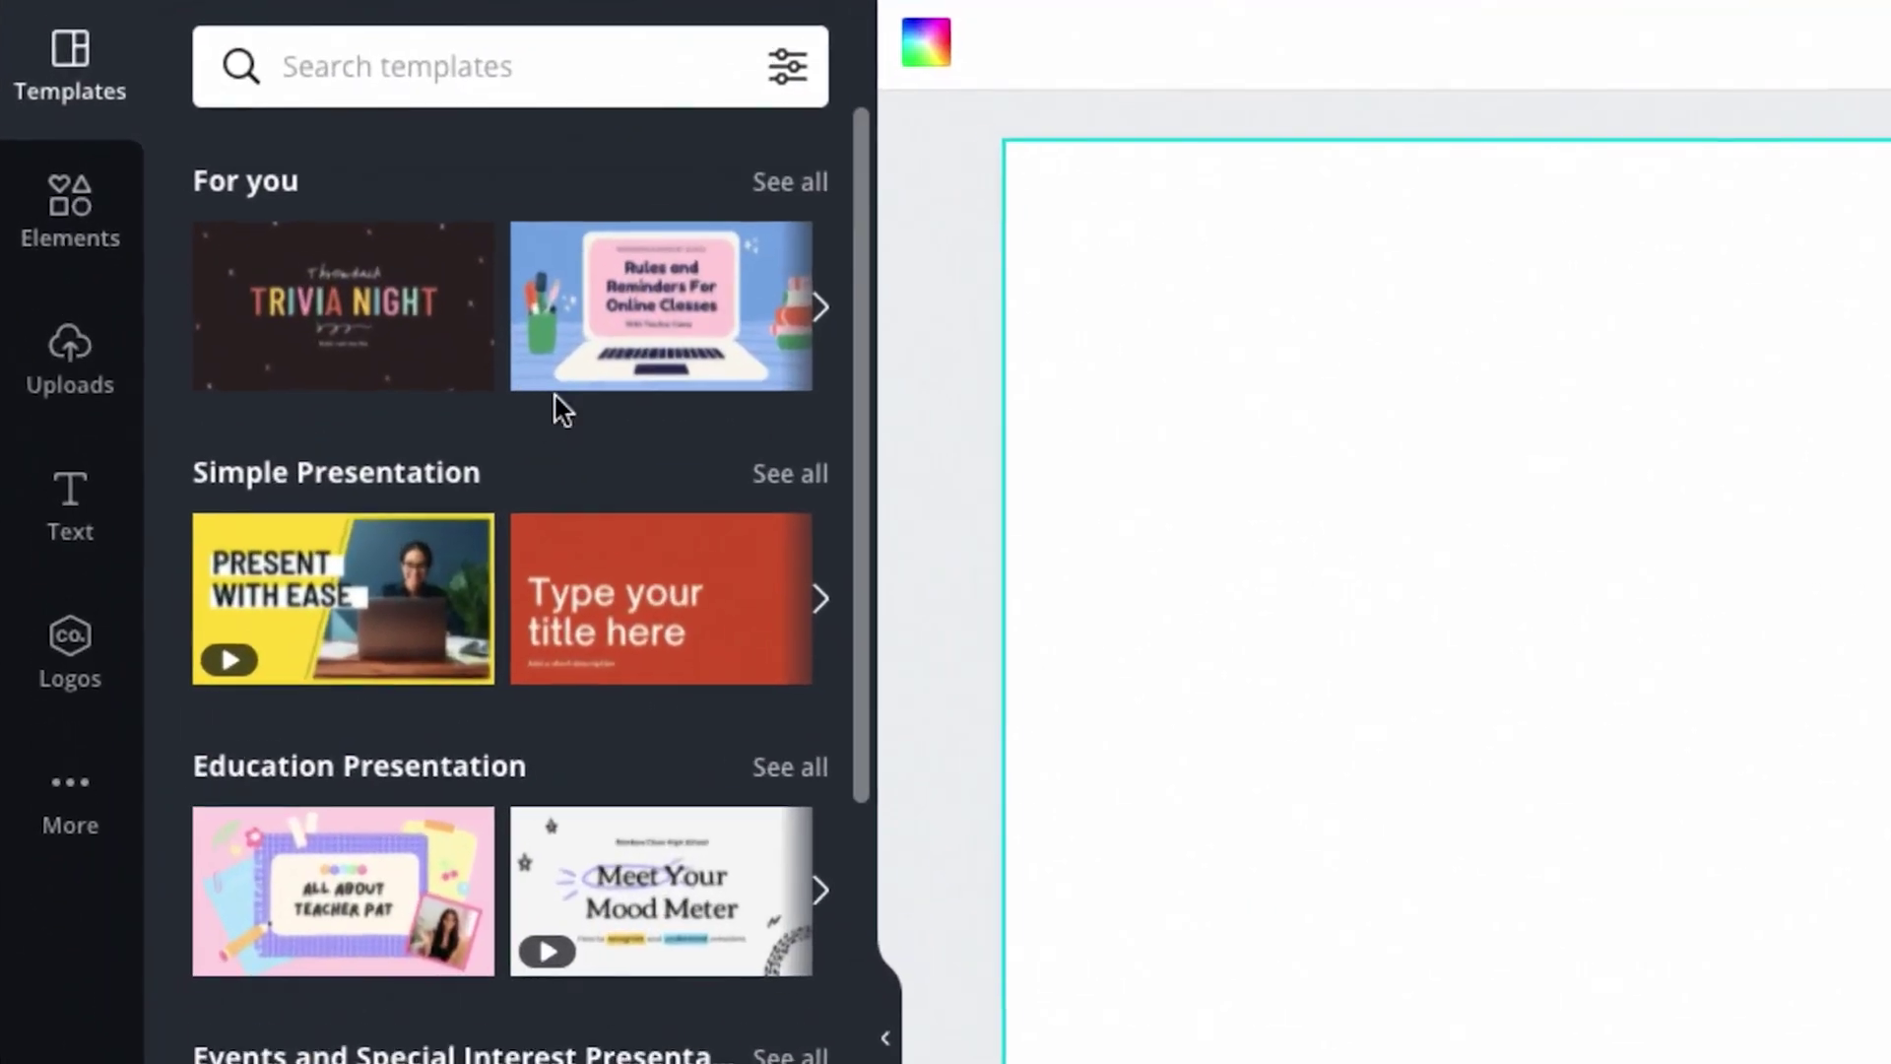
# Step: Open the Elements panel from the left sidebar
pyautogui.click(66, 221)
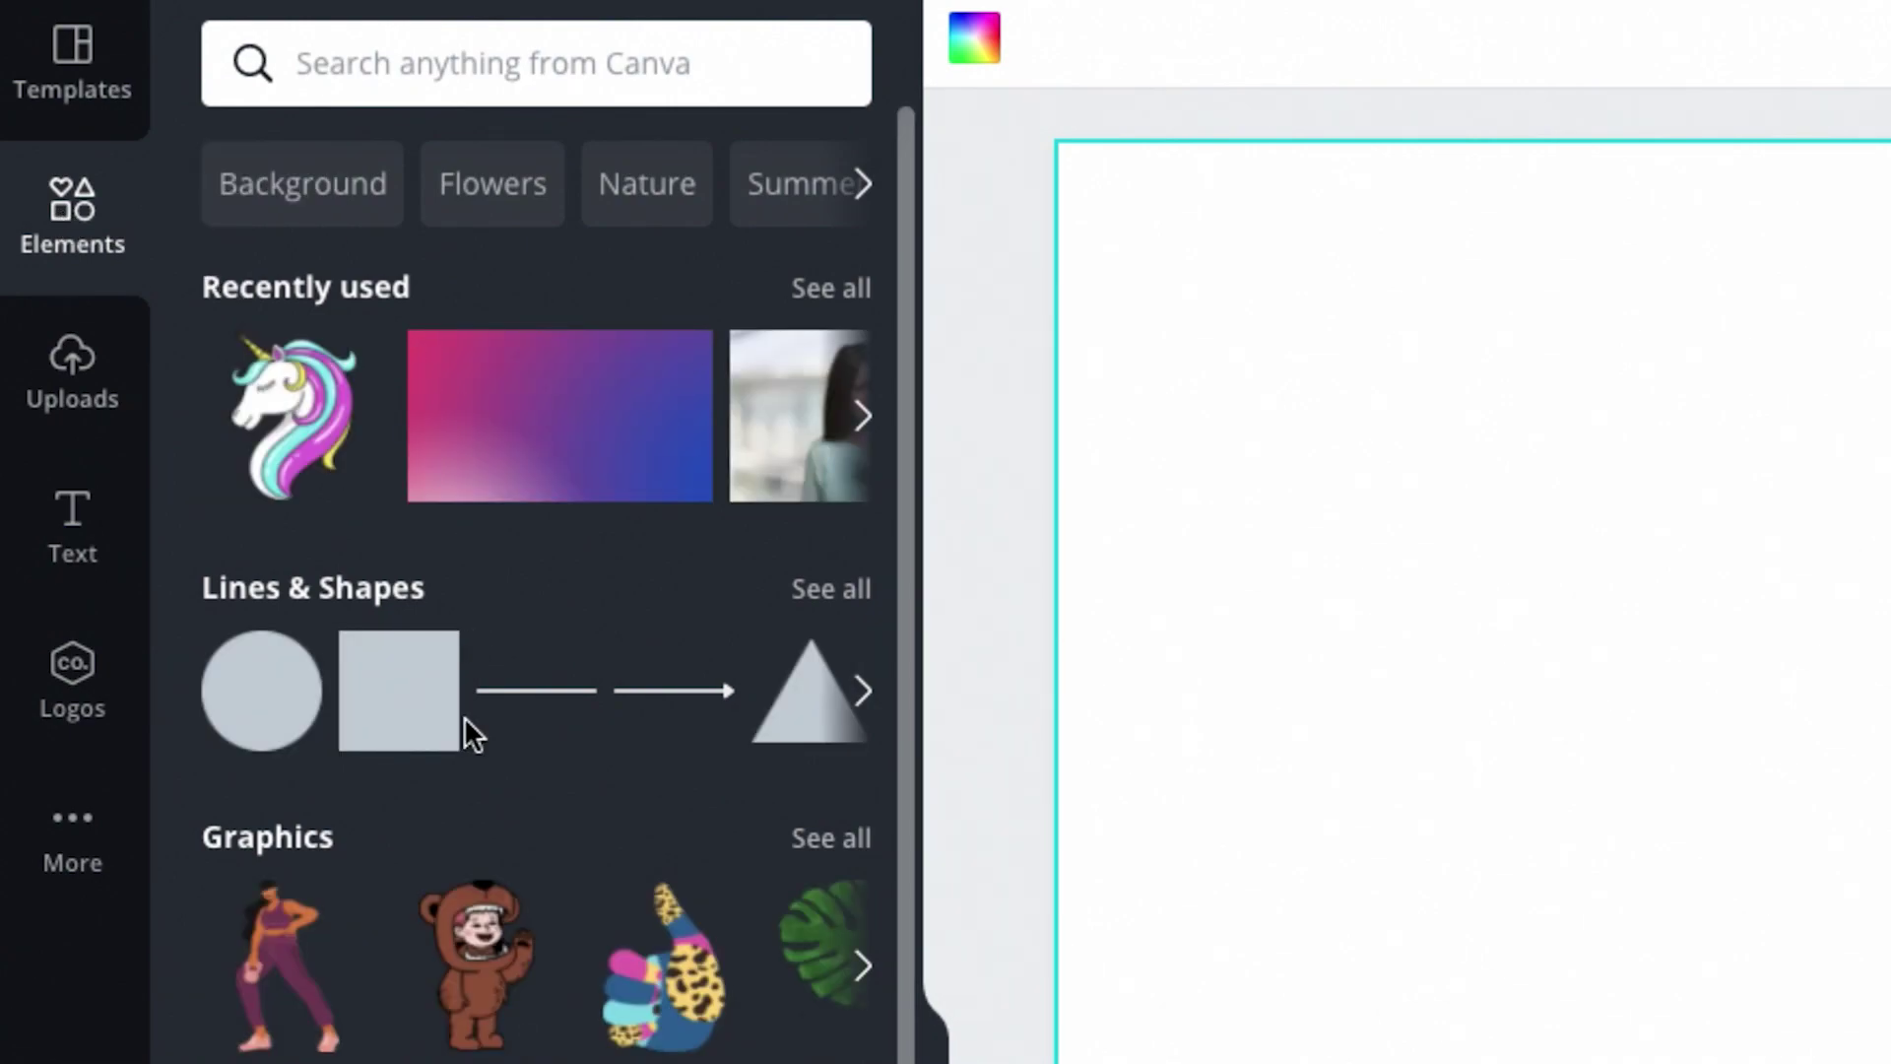
# Step: Search Elements for gradient and add the pink-to-blue gradient to the page
pyautogui.write('gradation')
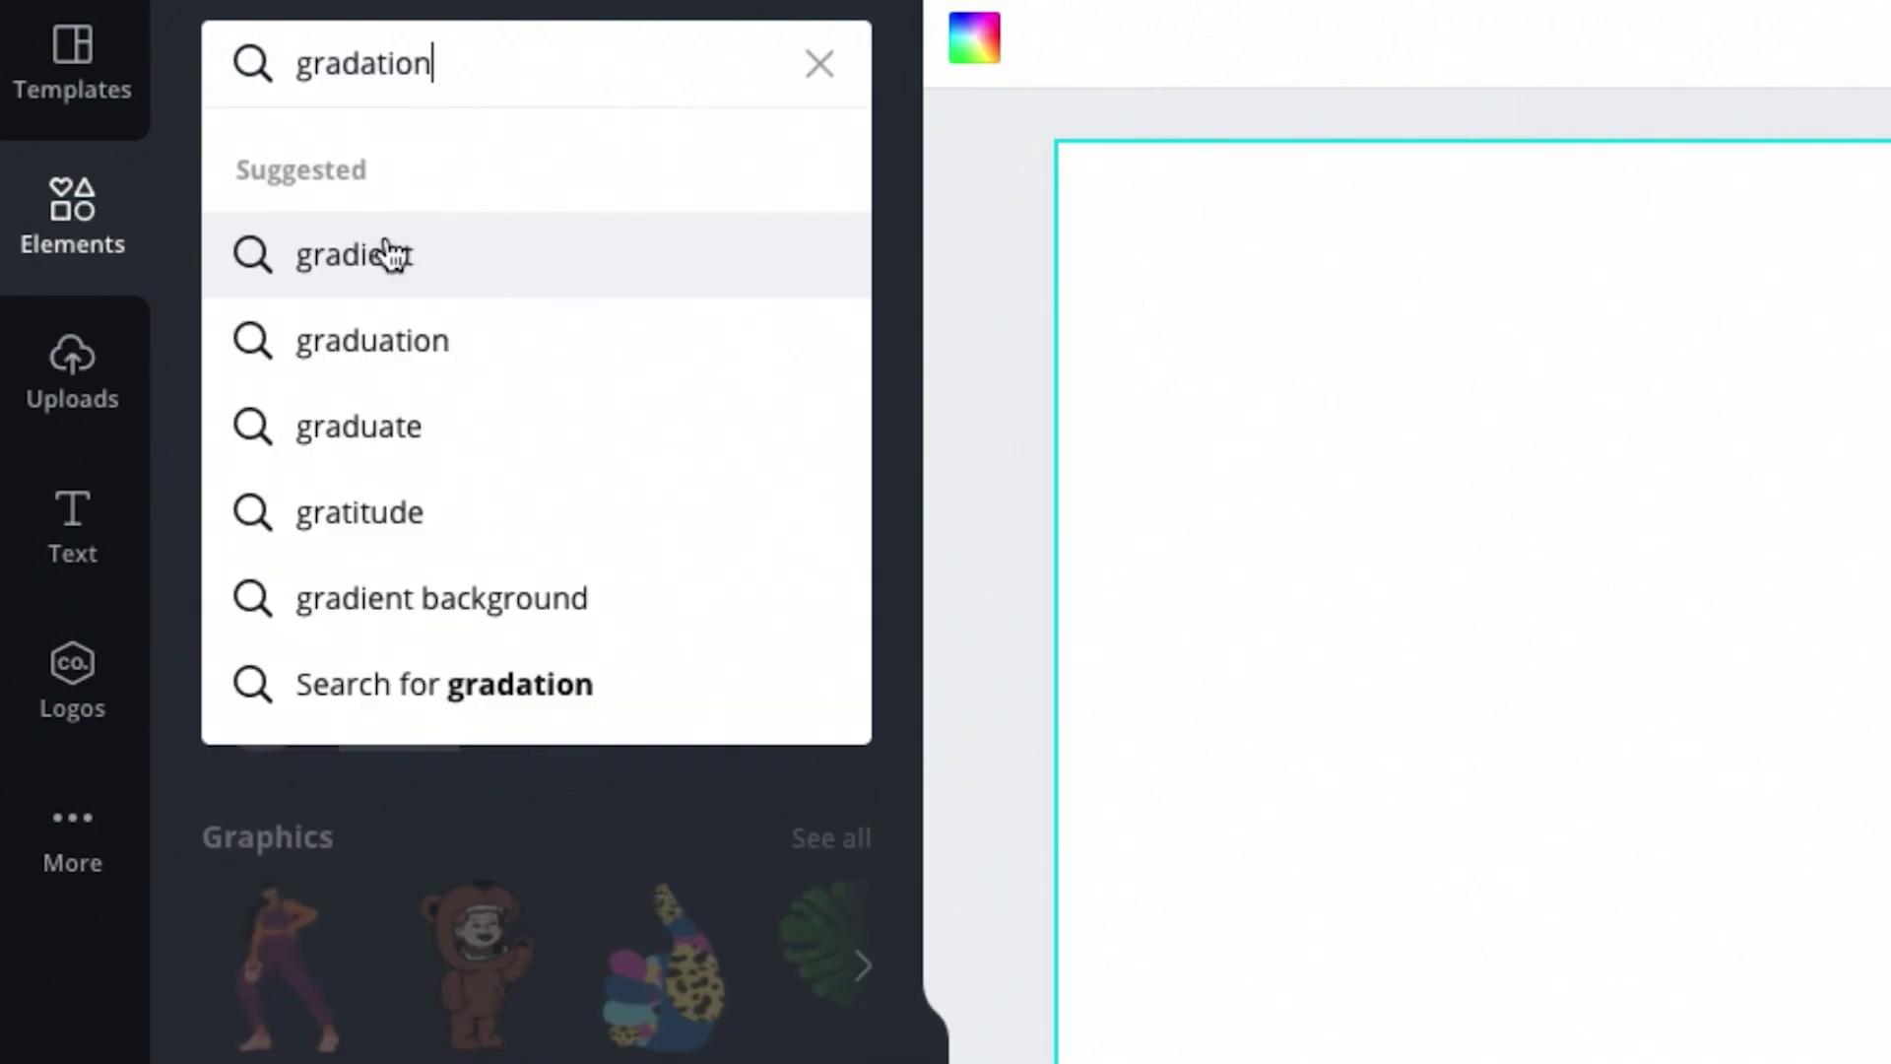
pyautogui.click(386, 252)
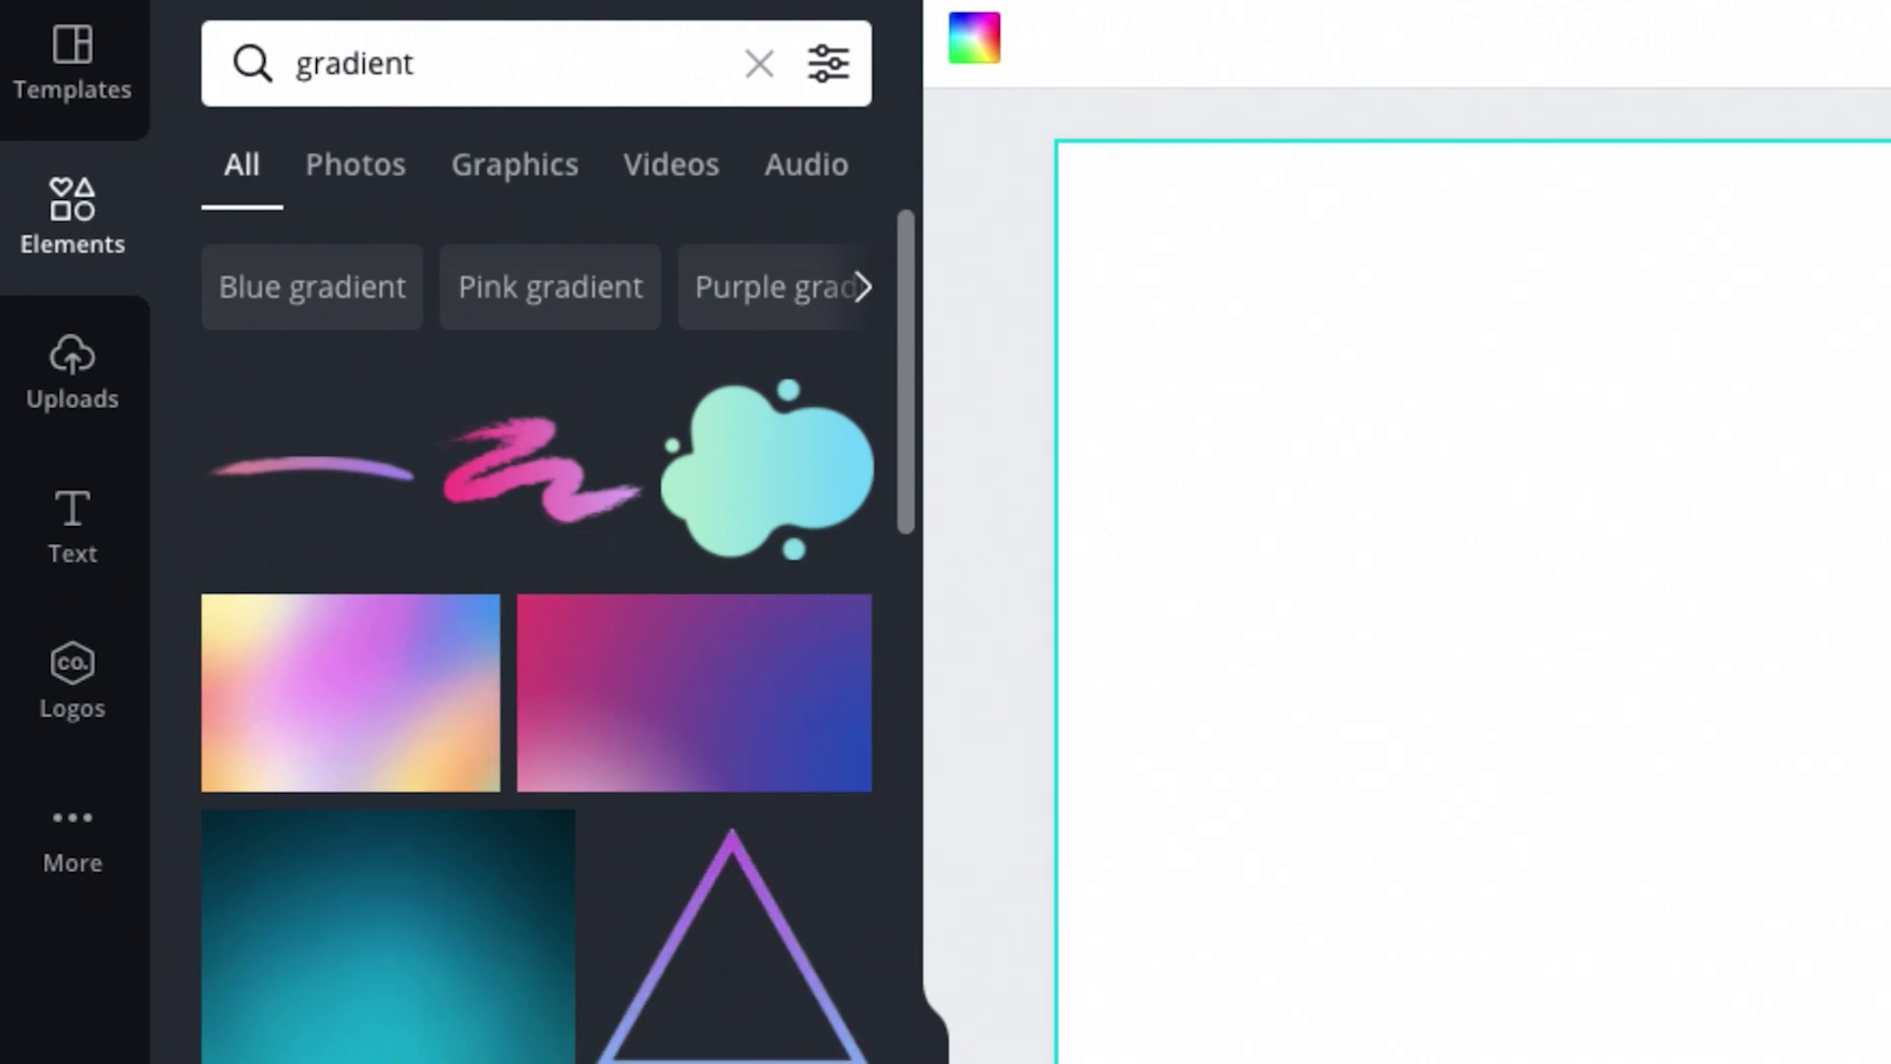
pyautogui.scroll(-10, 537, 641)
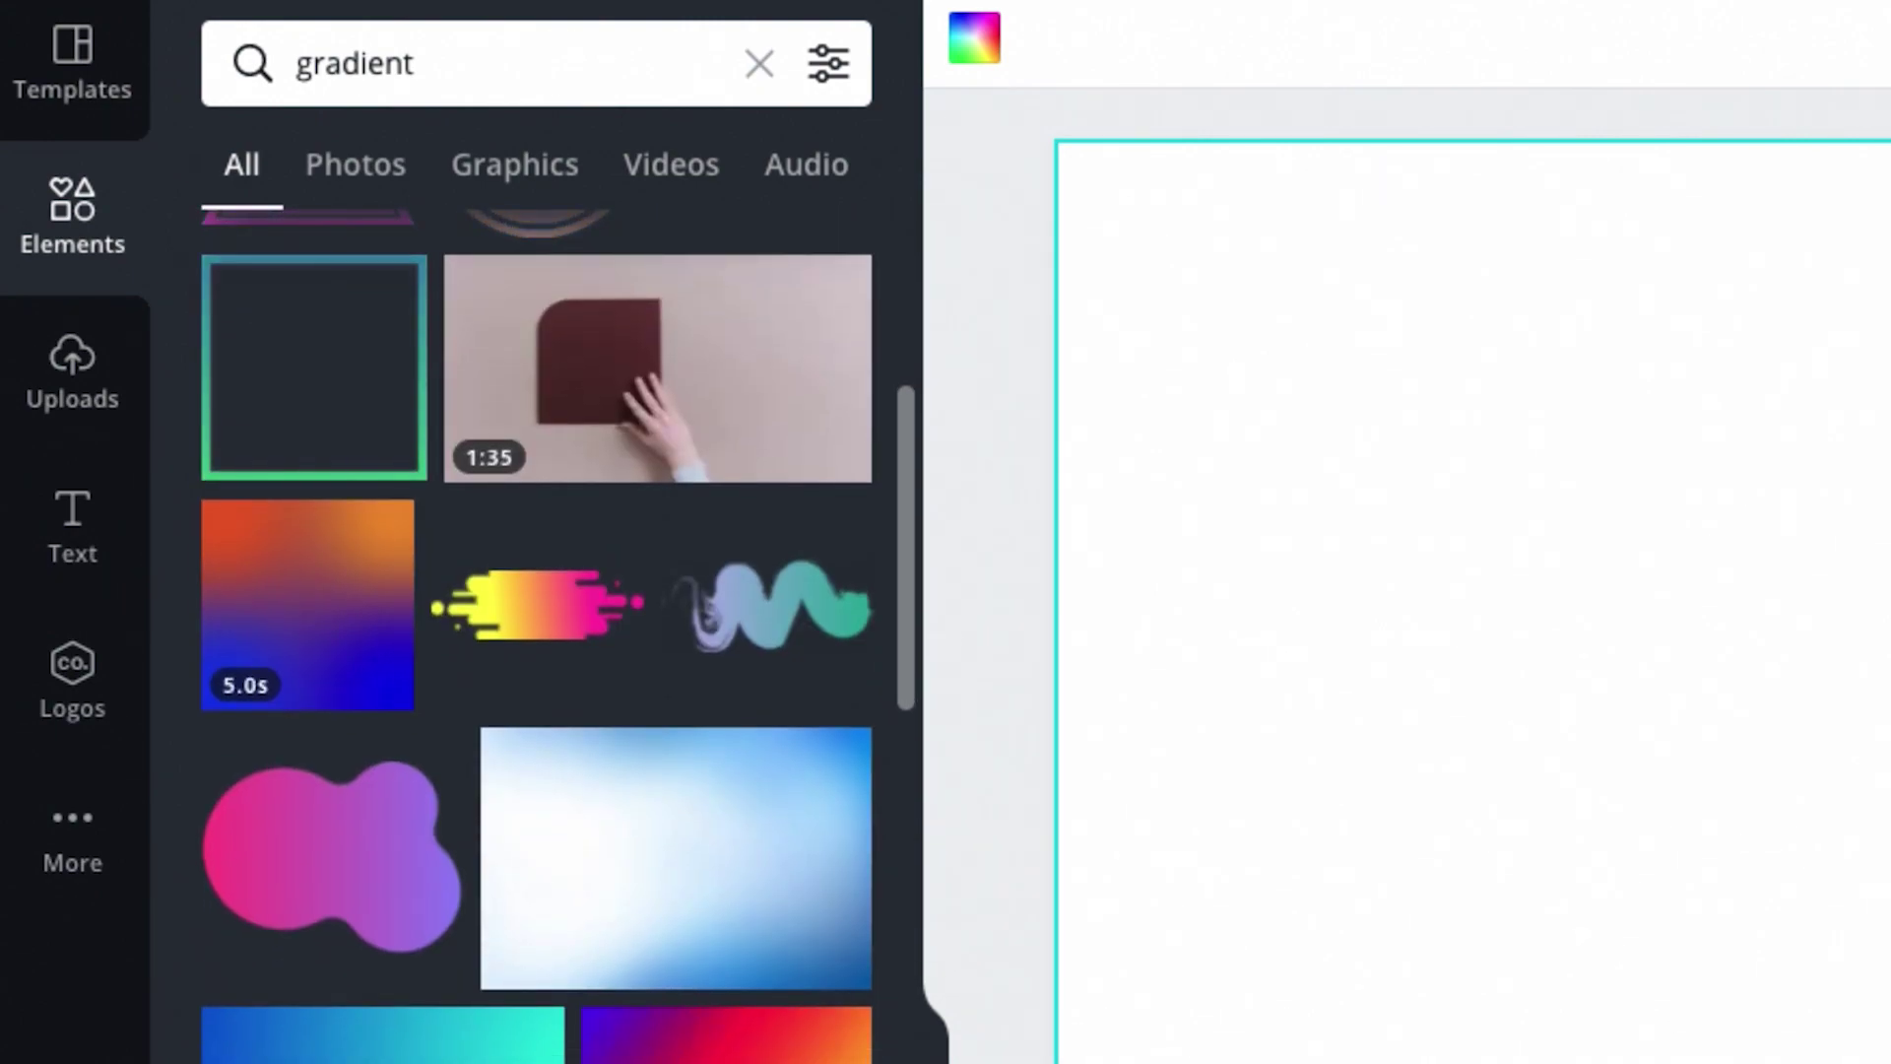
pyautogui.scroll(9, 537, 640)
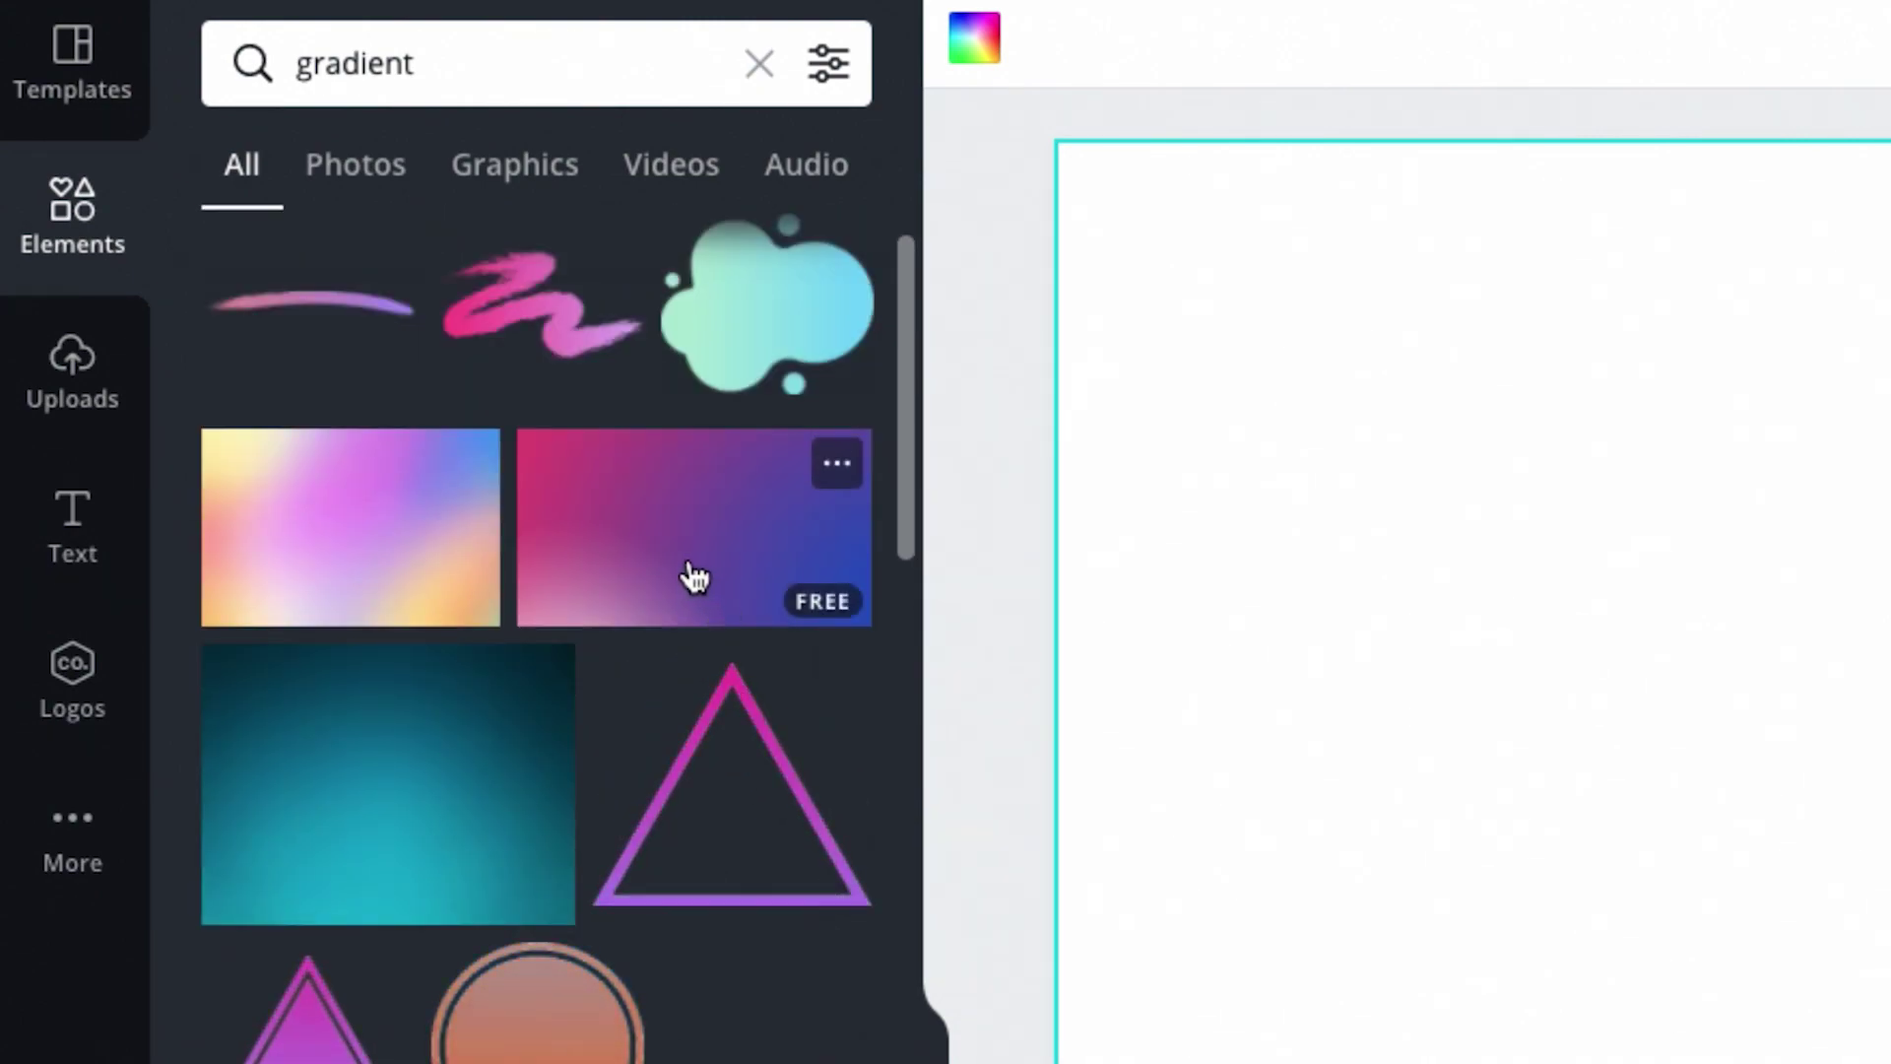
pyautogui.click(690, 529)
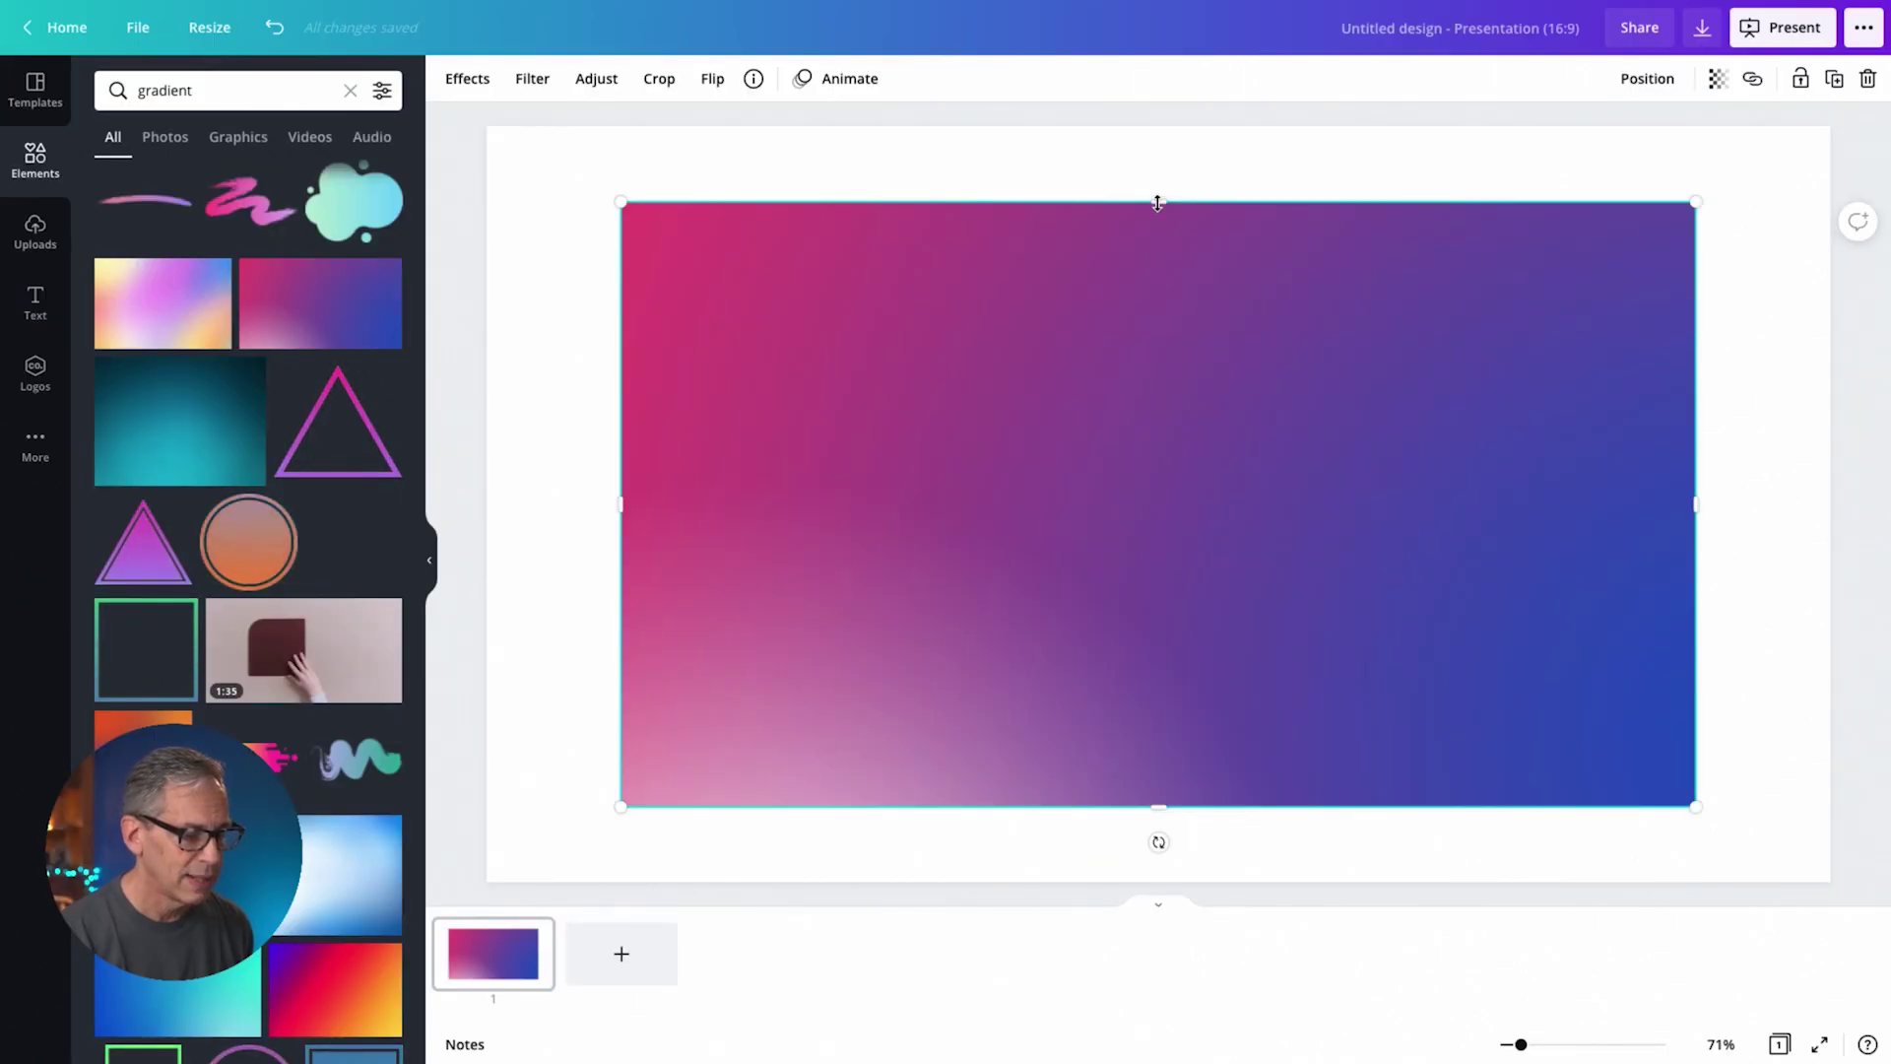
# Step: Stretch the gradient into a thin full-width bar near the bottom of the page
pyautogui.moveTo(1160, 198); pyautogui.dragTo(1142, 700)
pyautogui.moveTo(618, 755); pyautogui.dragTo(493, 769)
pyautogui.moveTo(1695, 754); pyautogui.dragTo(1829, 754)
pyautogui.moveTo(1284, 722); pyautogui.dragTo(1284, 740)
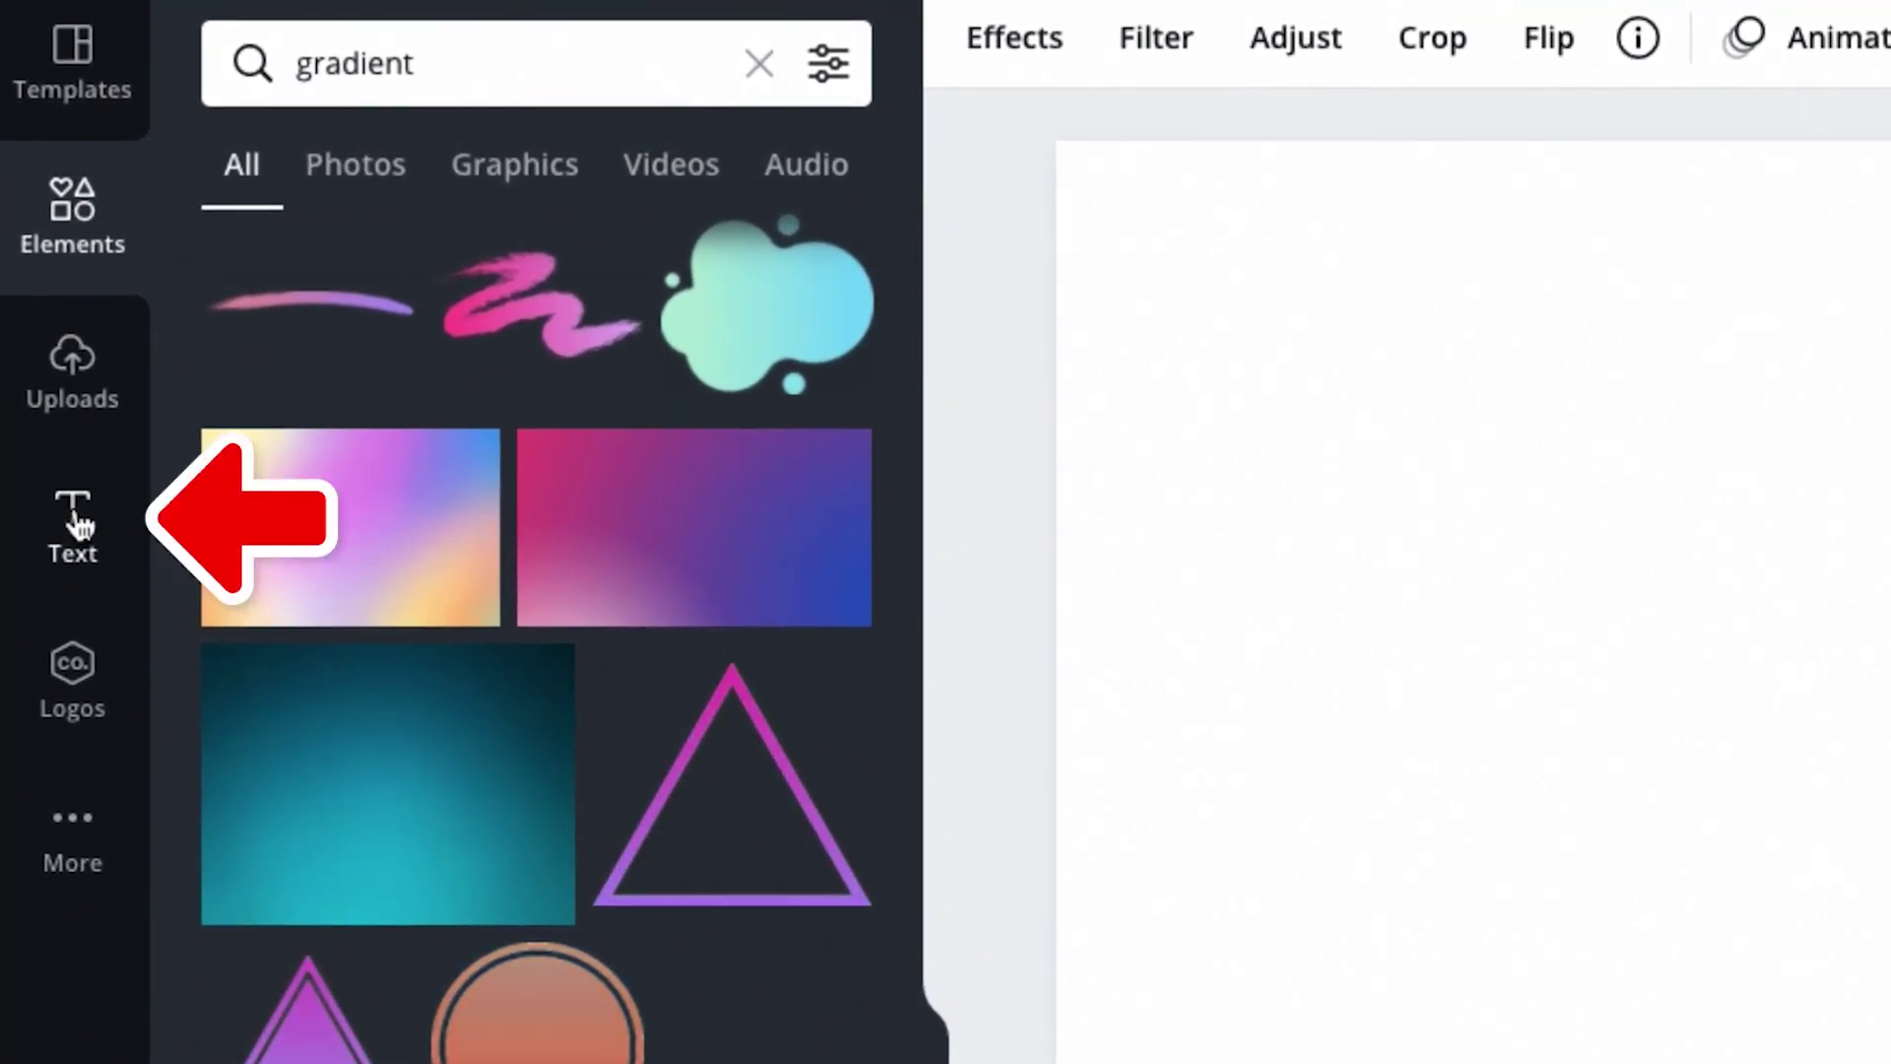
# Step: Add a heading text box and type the presenter's full name into it
pyautogui.click(77, 520)
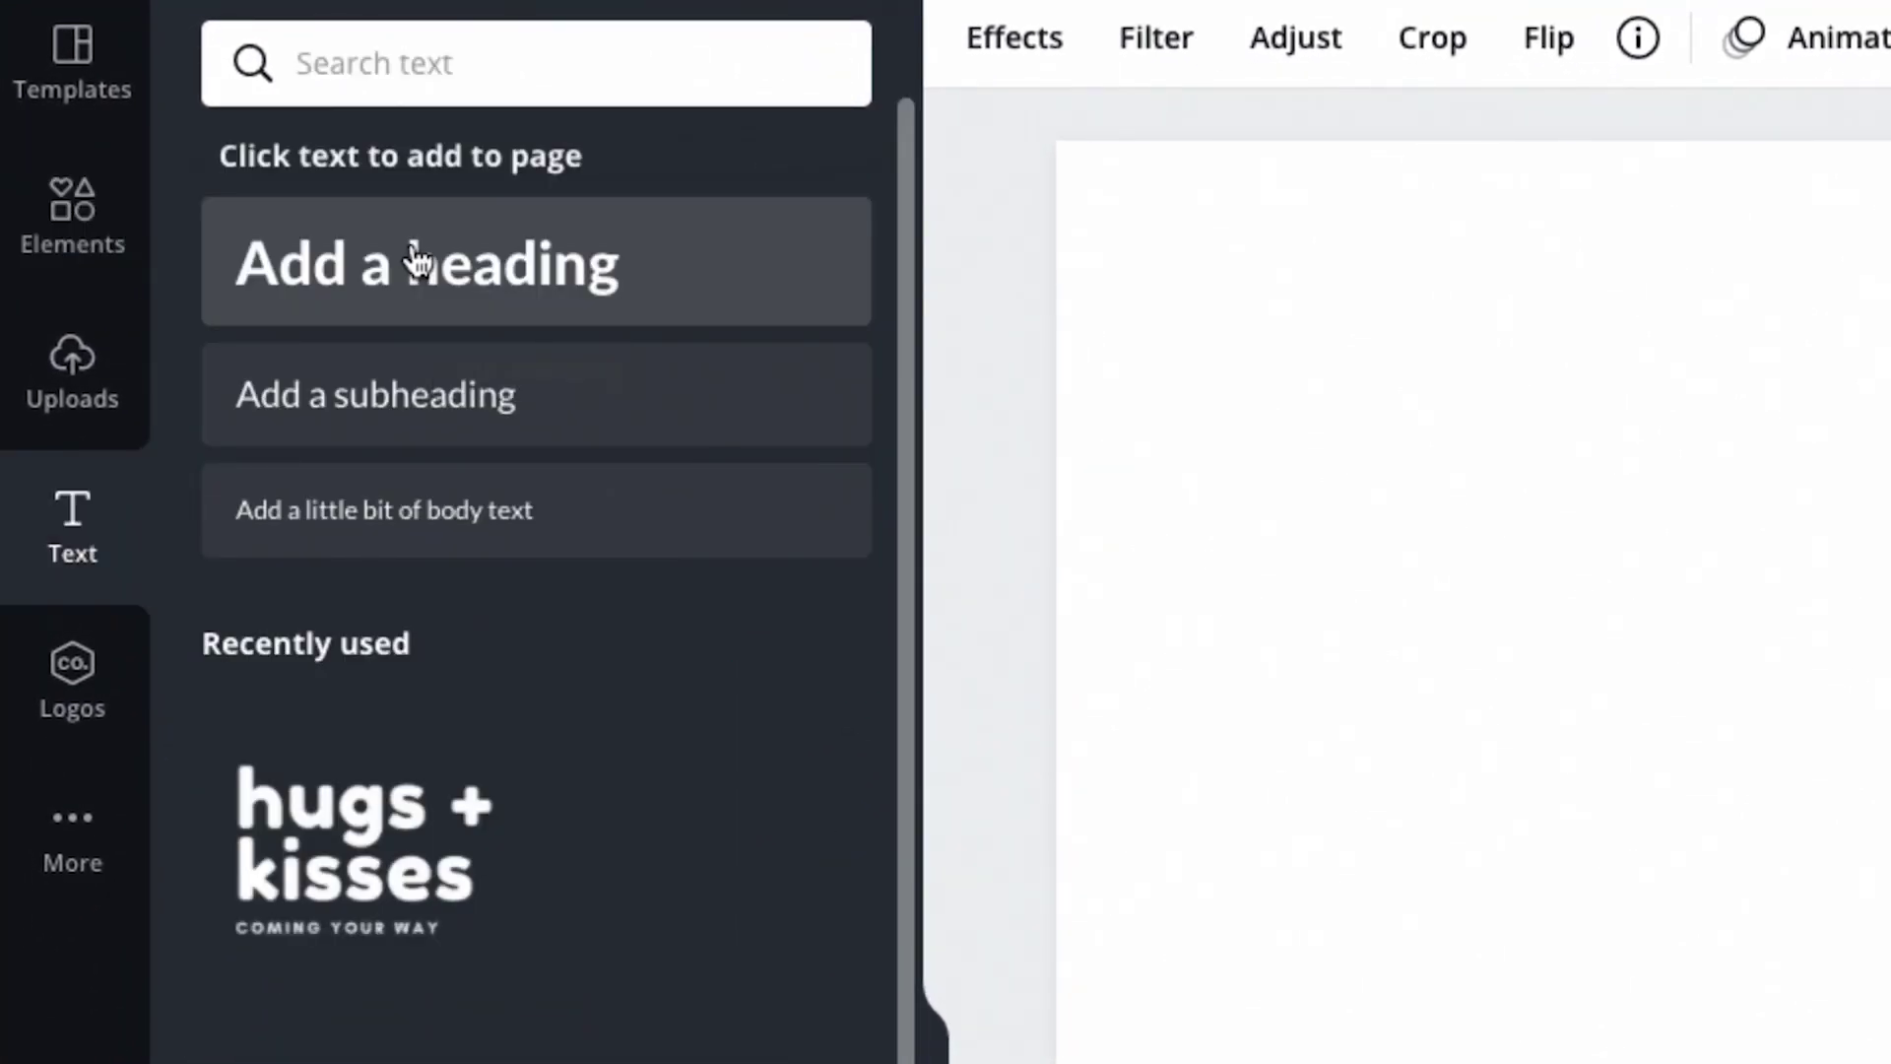
pyautogui.click(412, 256)
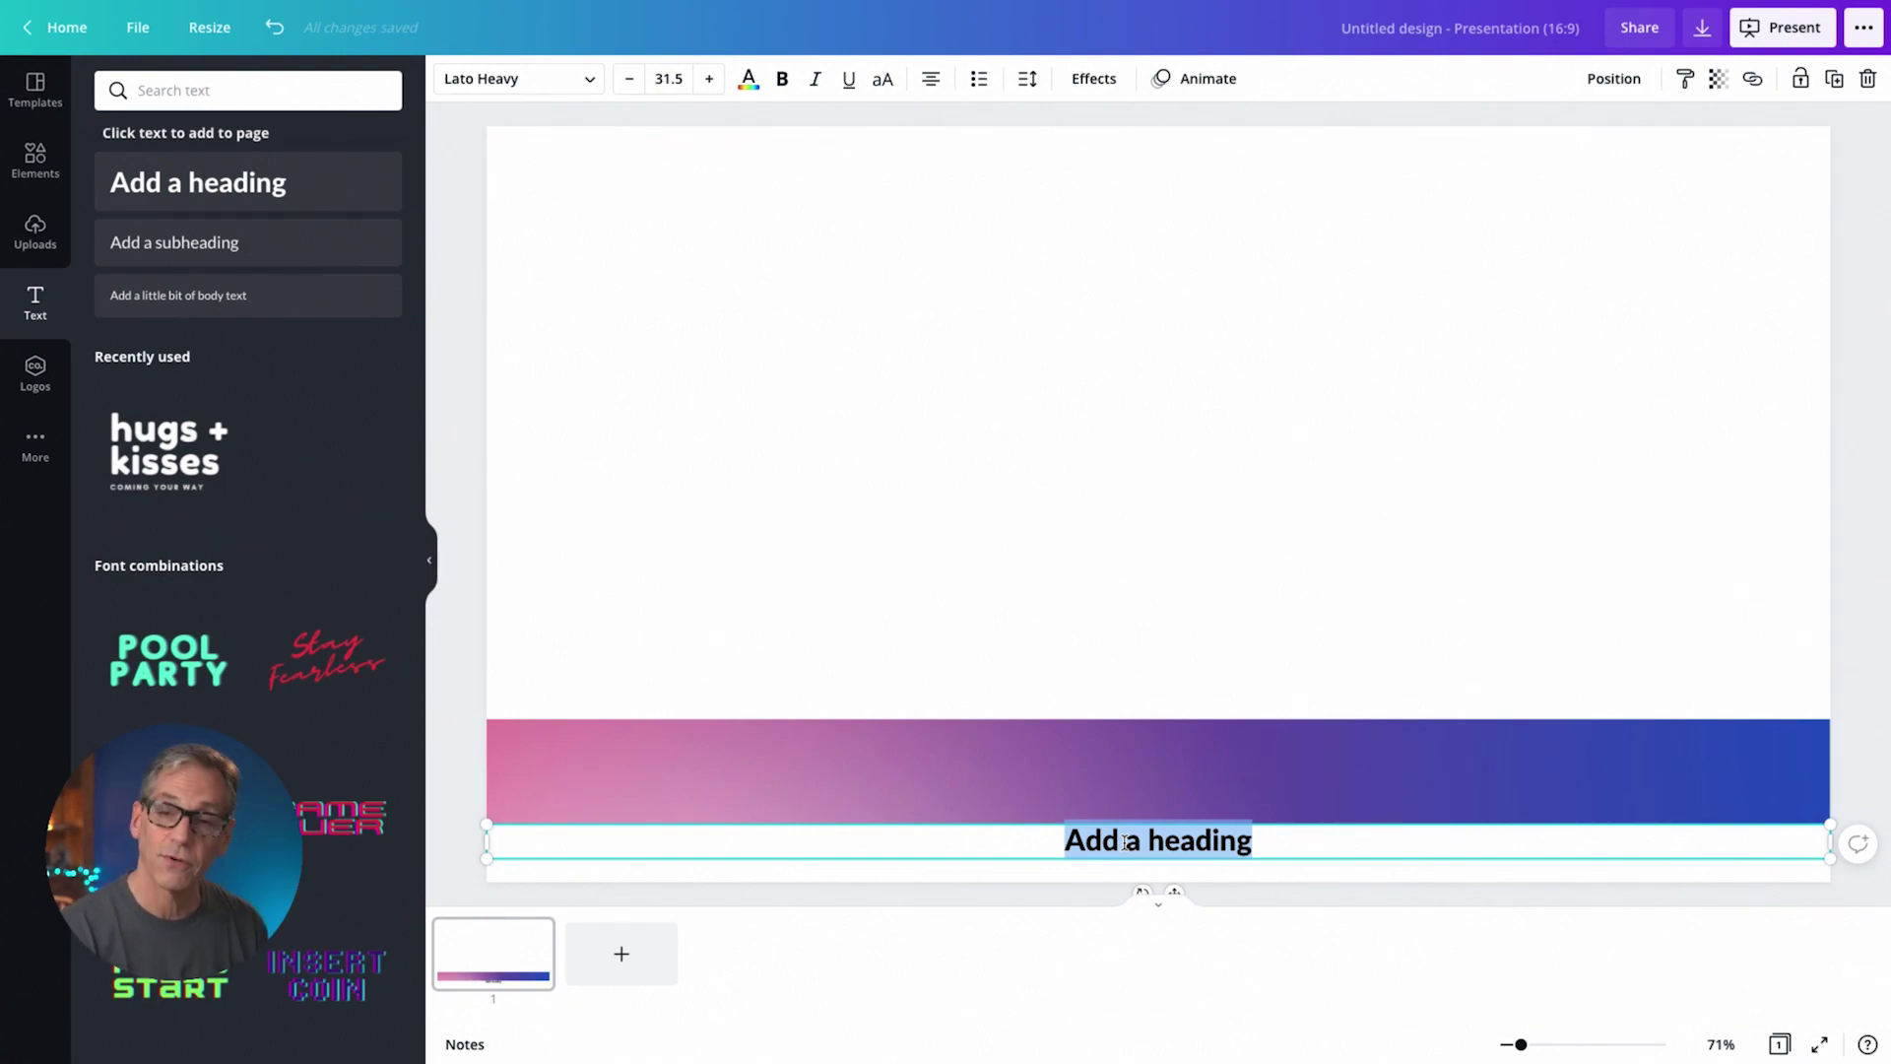
pyautogui.write('Luria Petrucci')
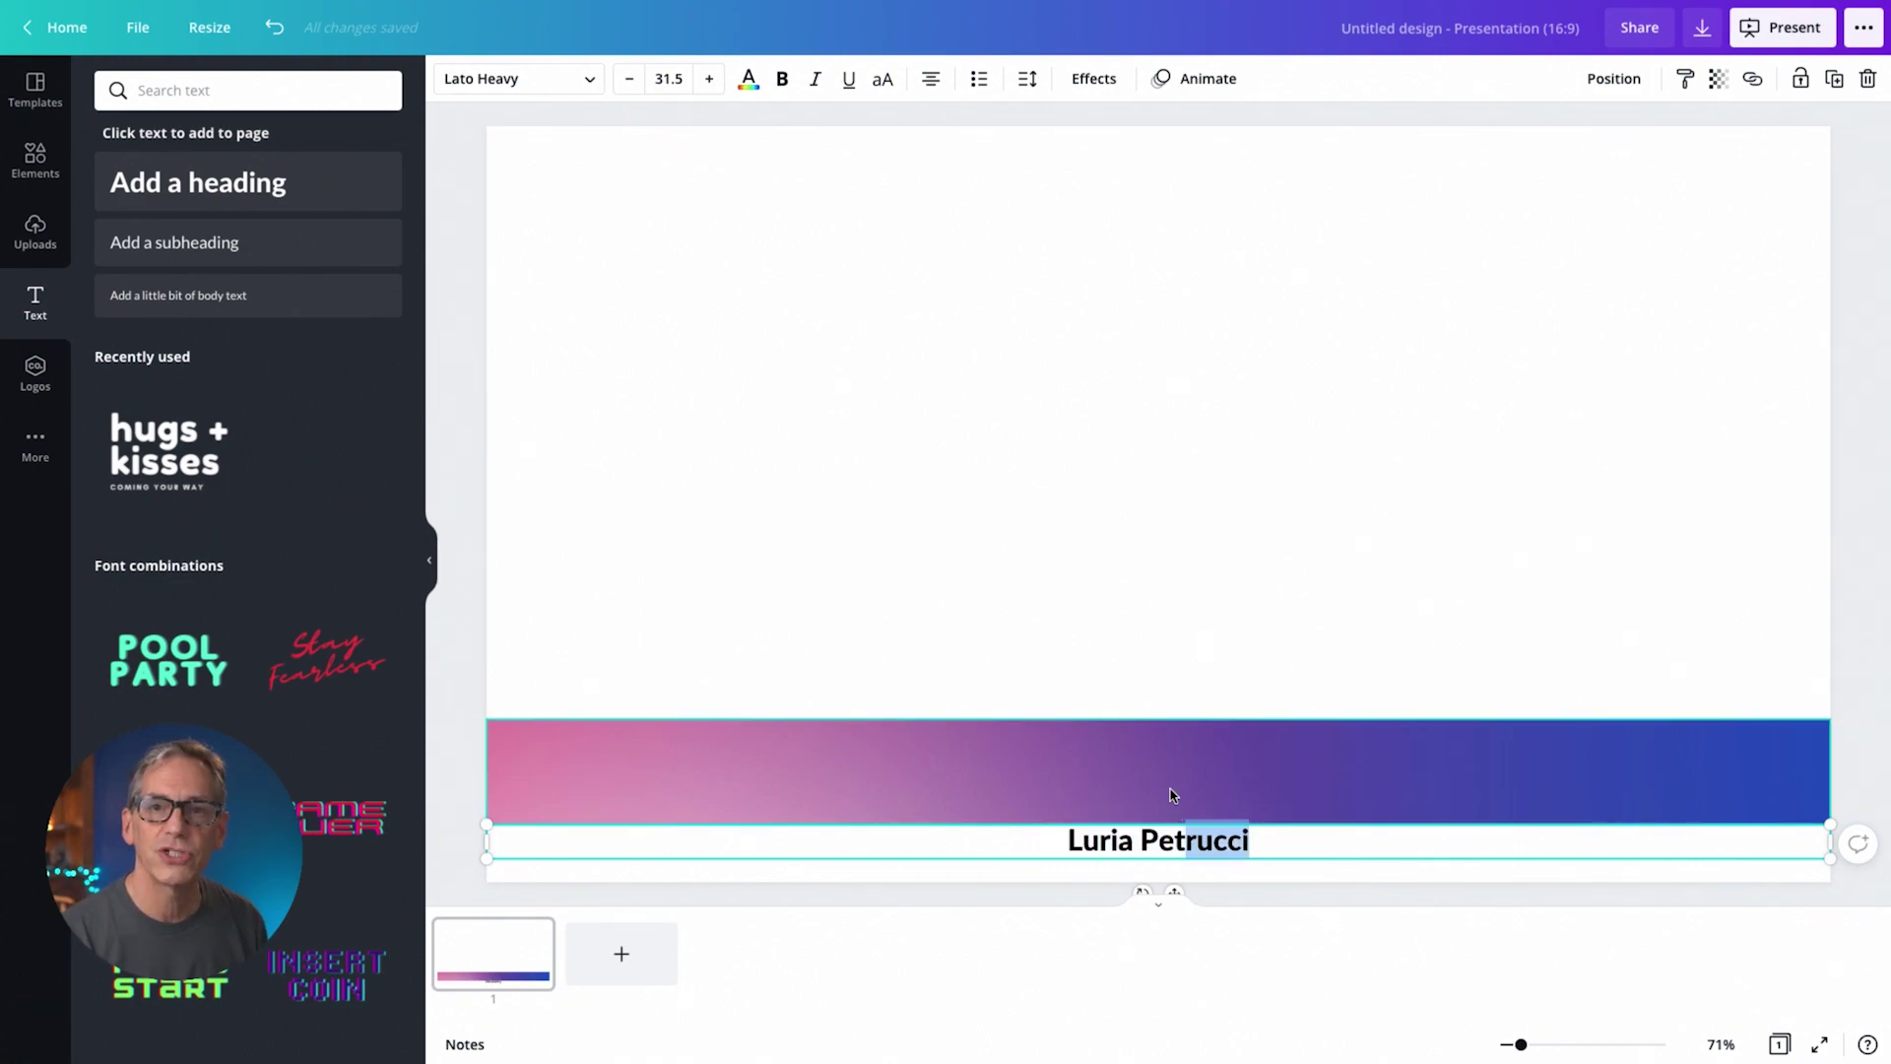
pyautogui.hotkey('shift', 'Home')
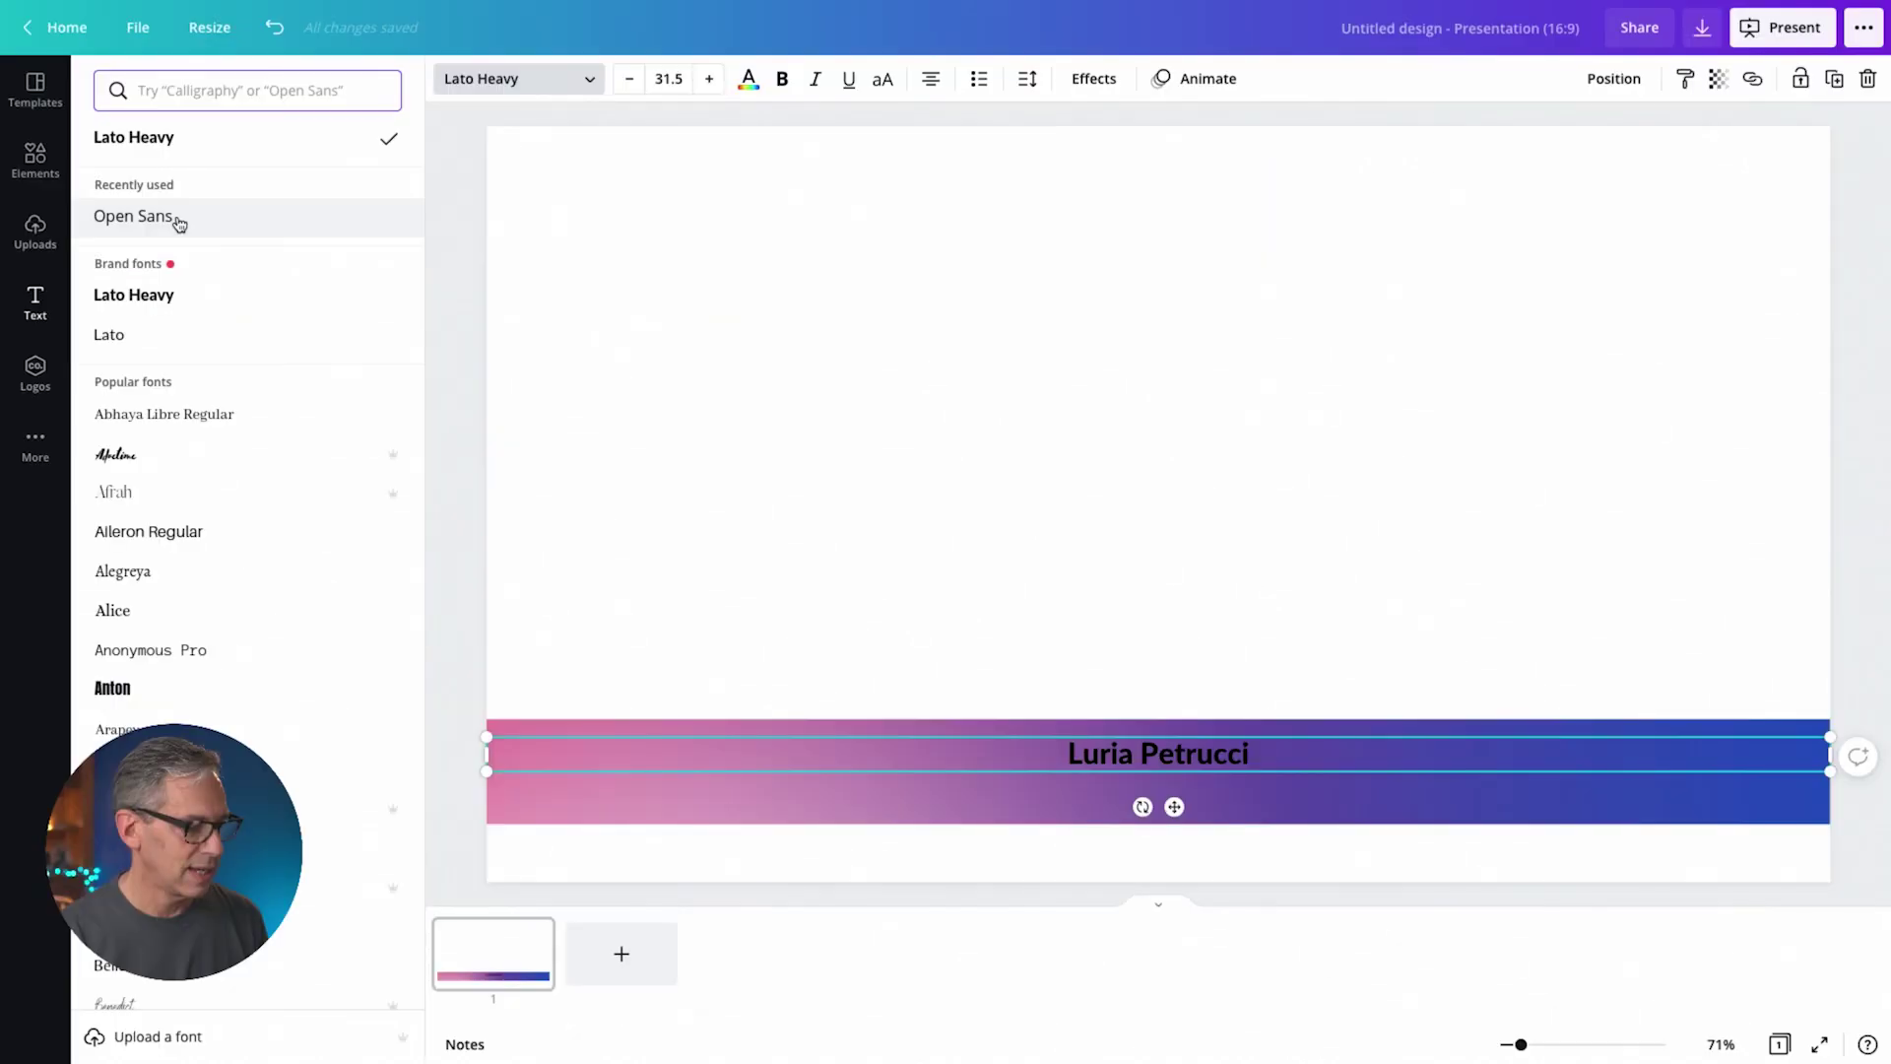
# Step: Style the name as white, bold, uppercase Open Sans 48, left-aligned, with a narrower box
pyautogui.click(173, 216)
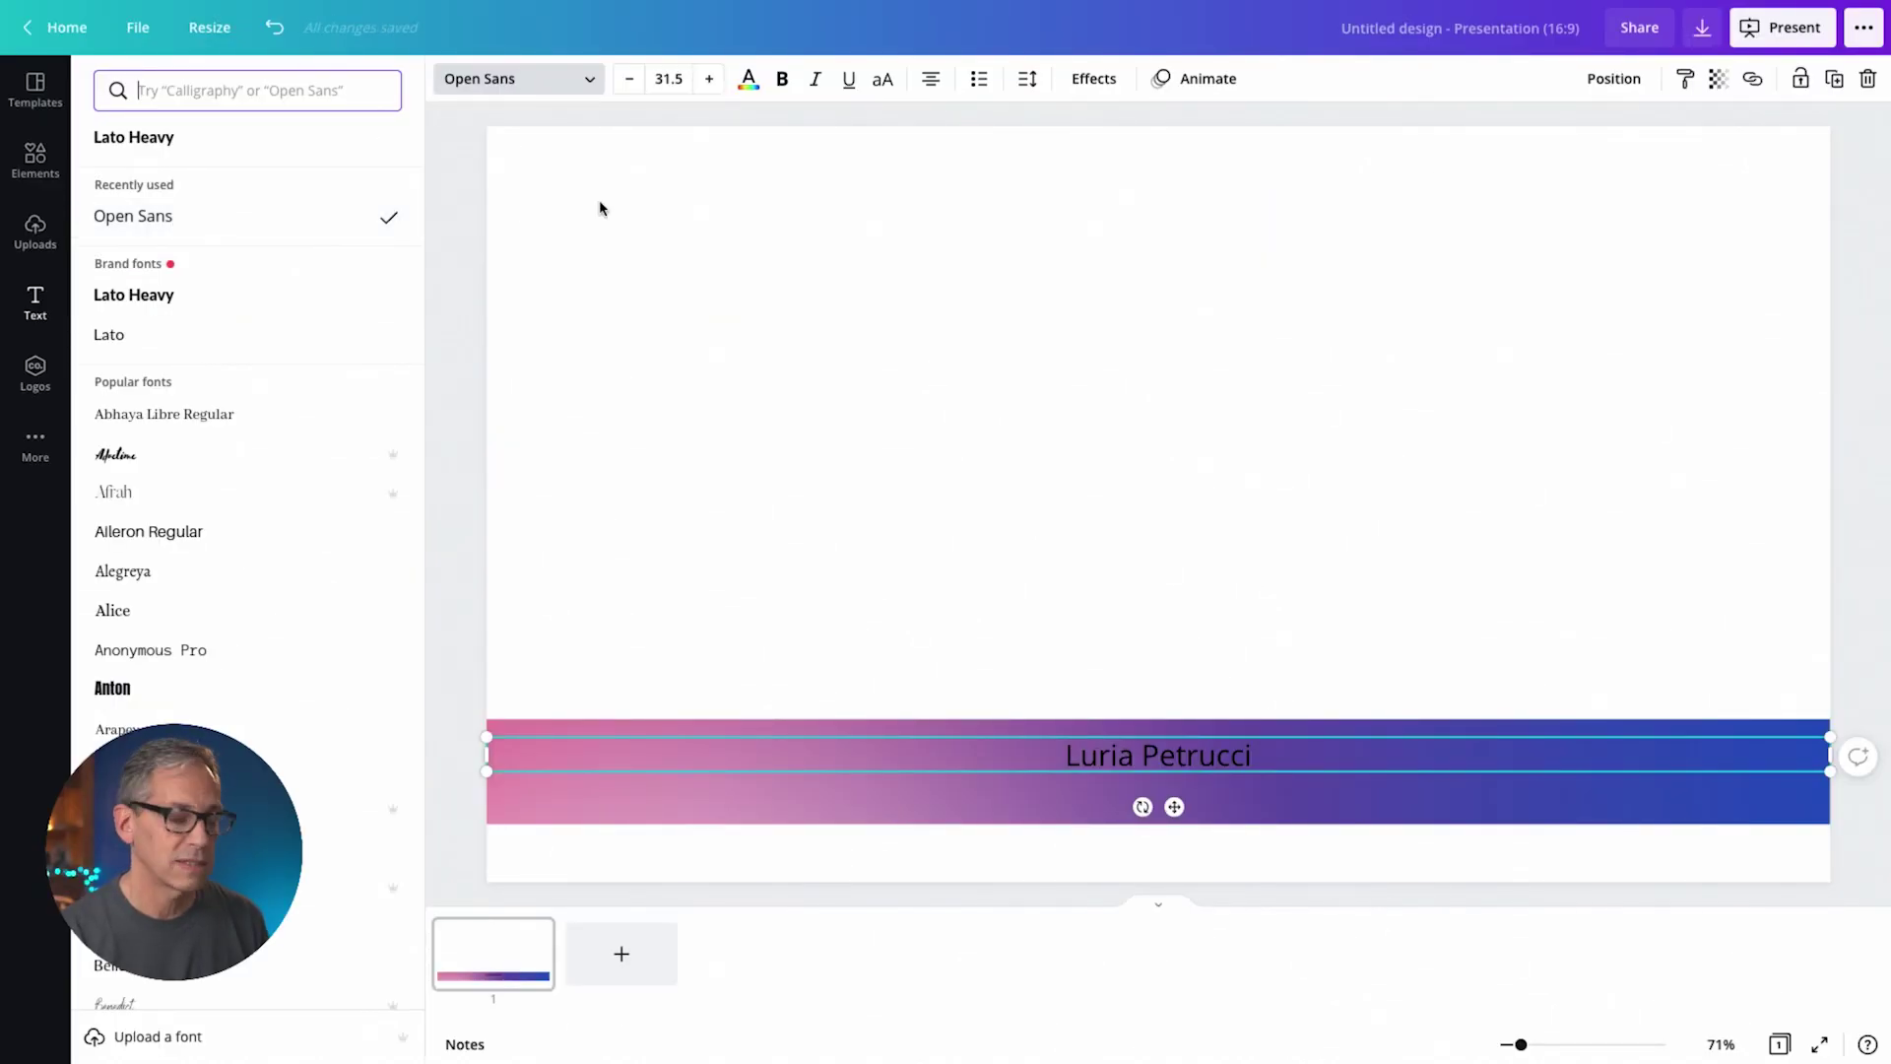
pyautogui.click(709, 79)
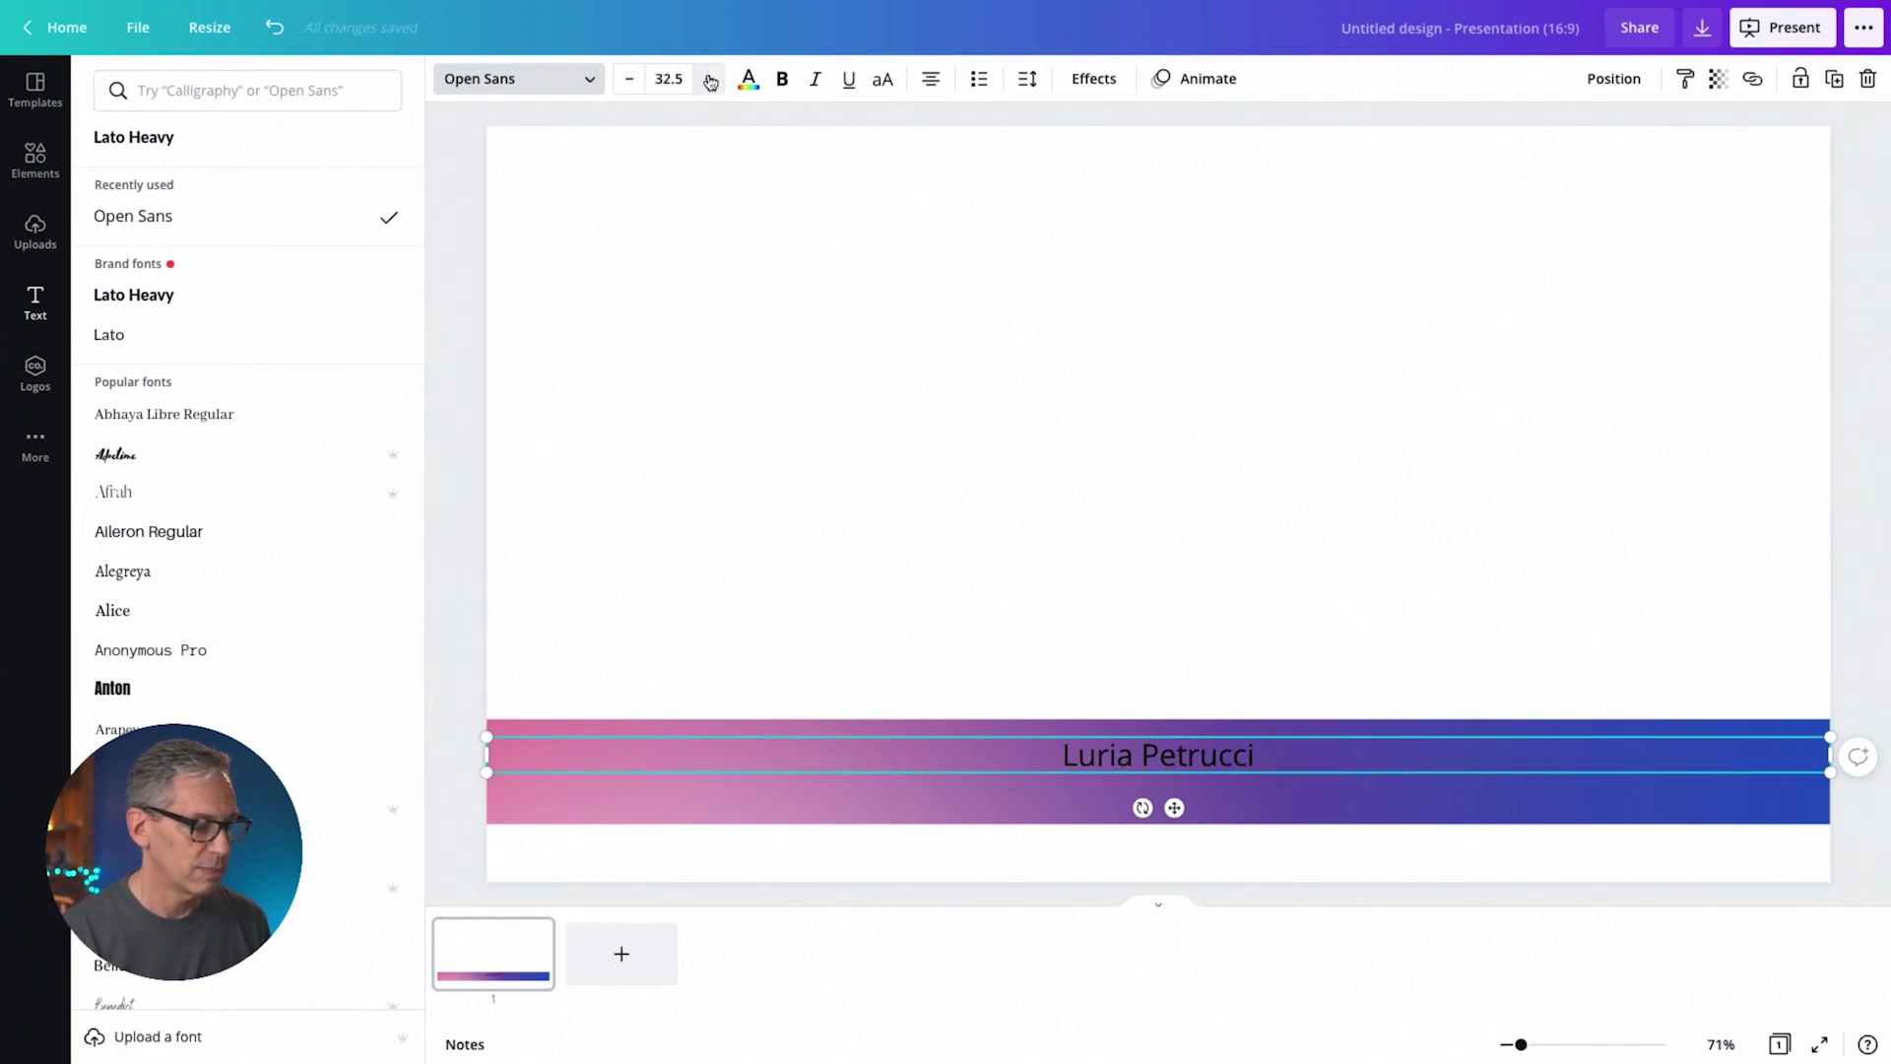
pyautogui.click(668, 78)
pyautogui.click(674, 641)
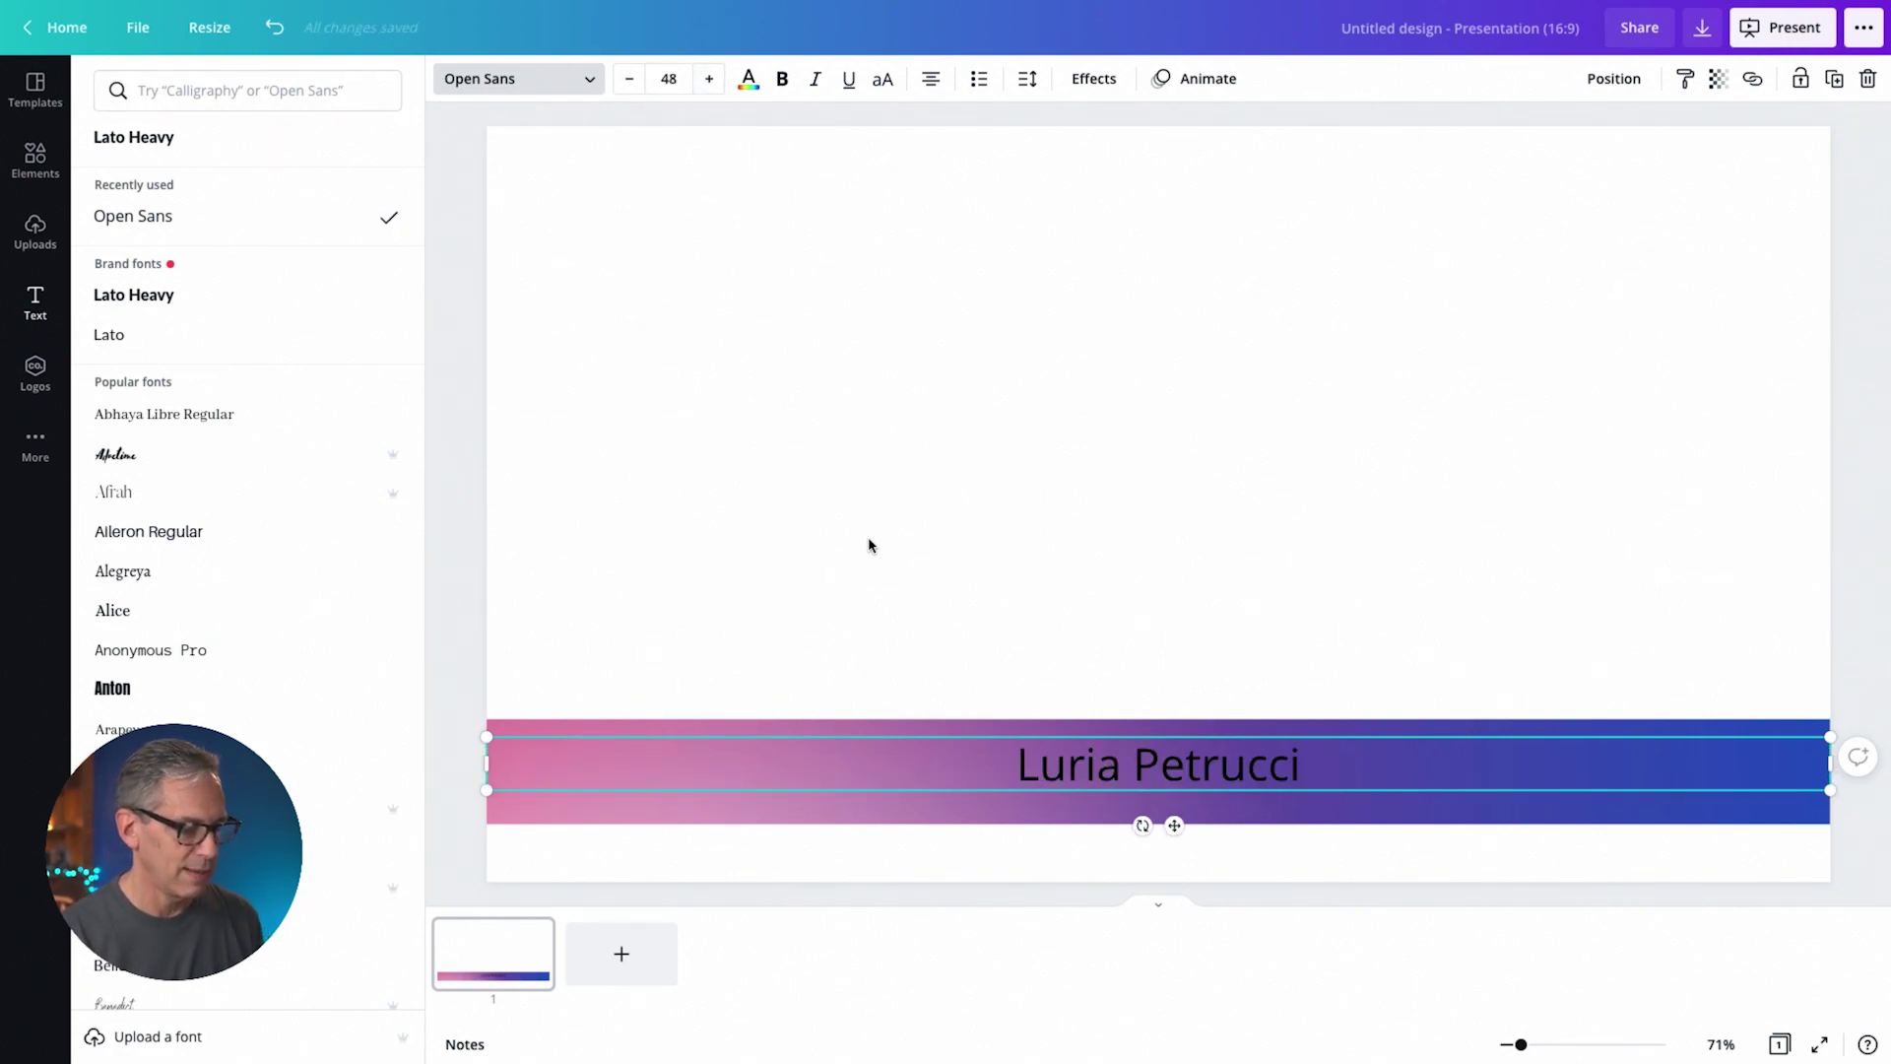
pyautogui.click(748, 79)
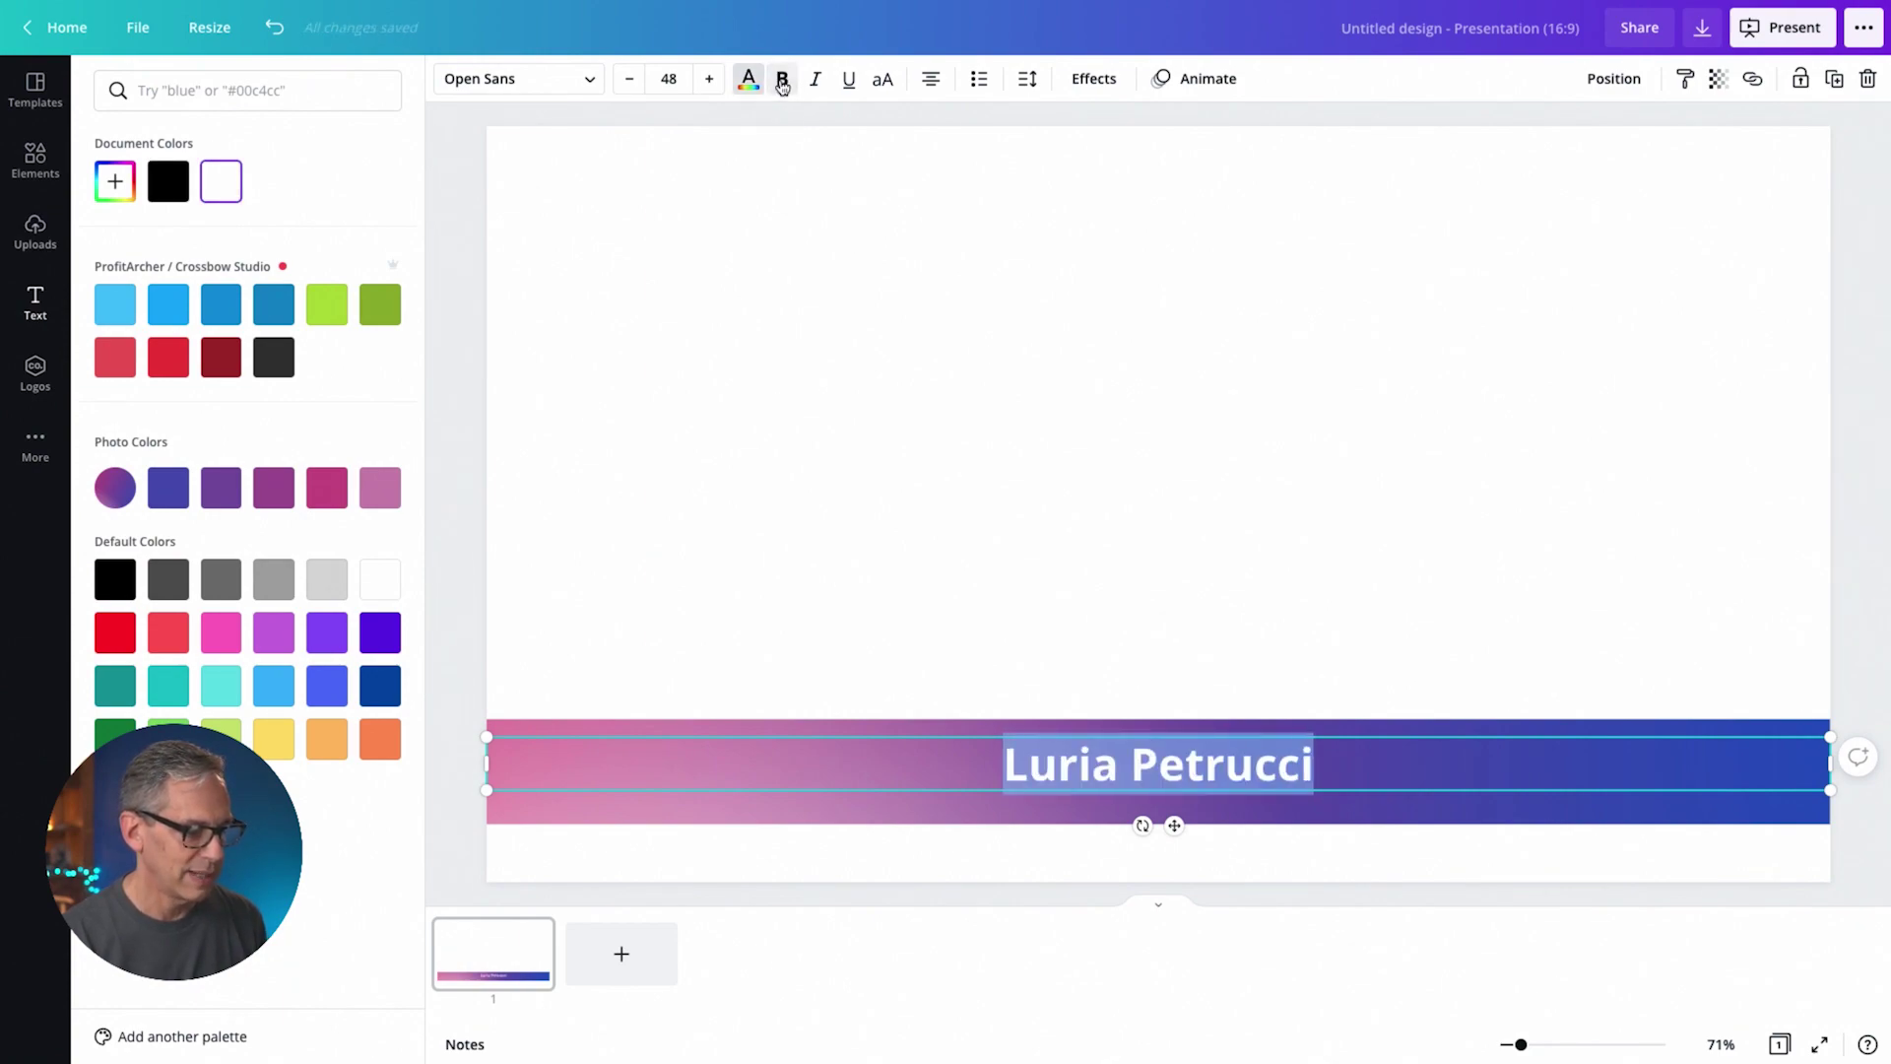
pyautogui.click(883, 81)
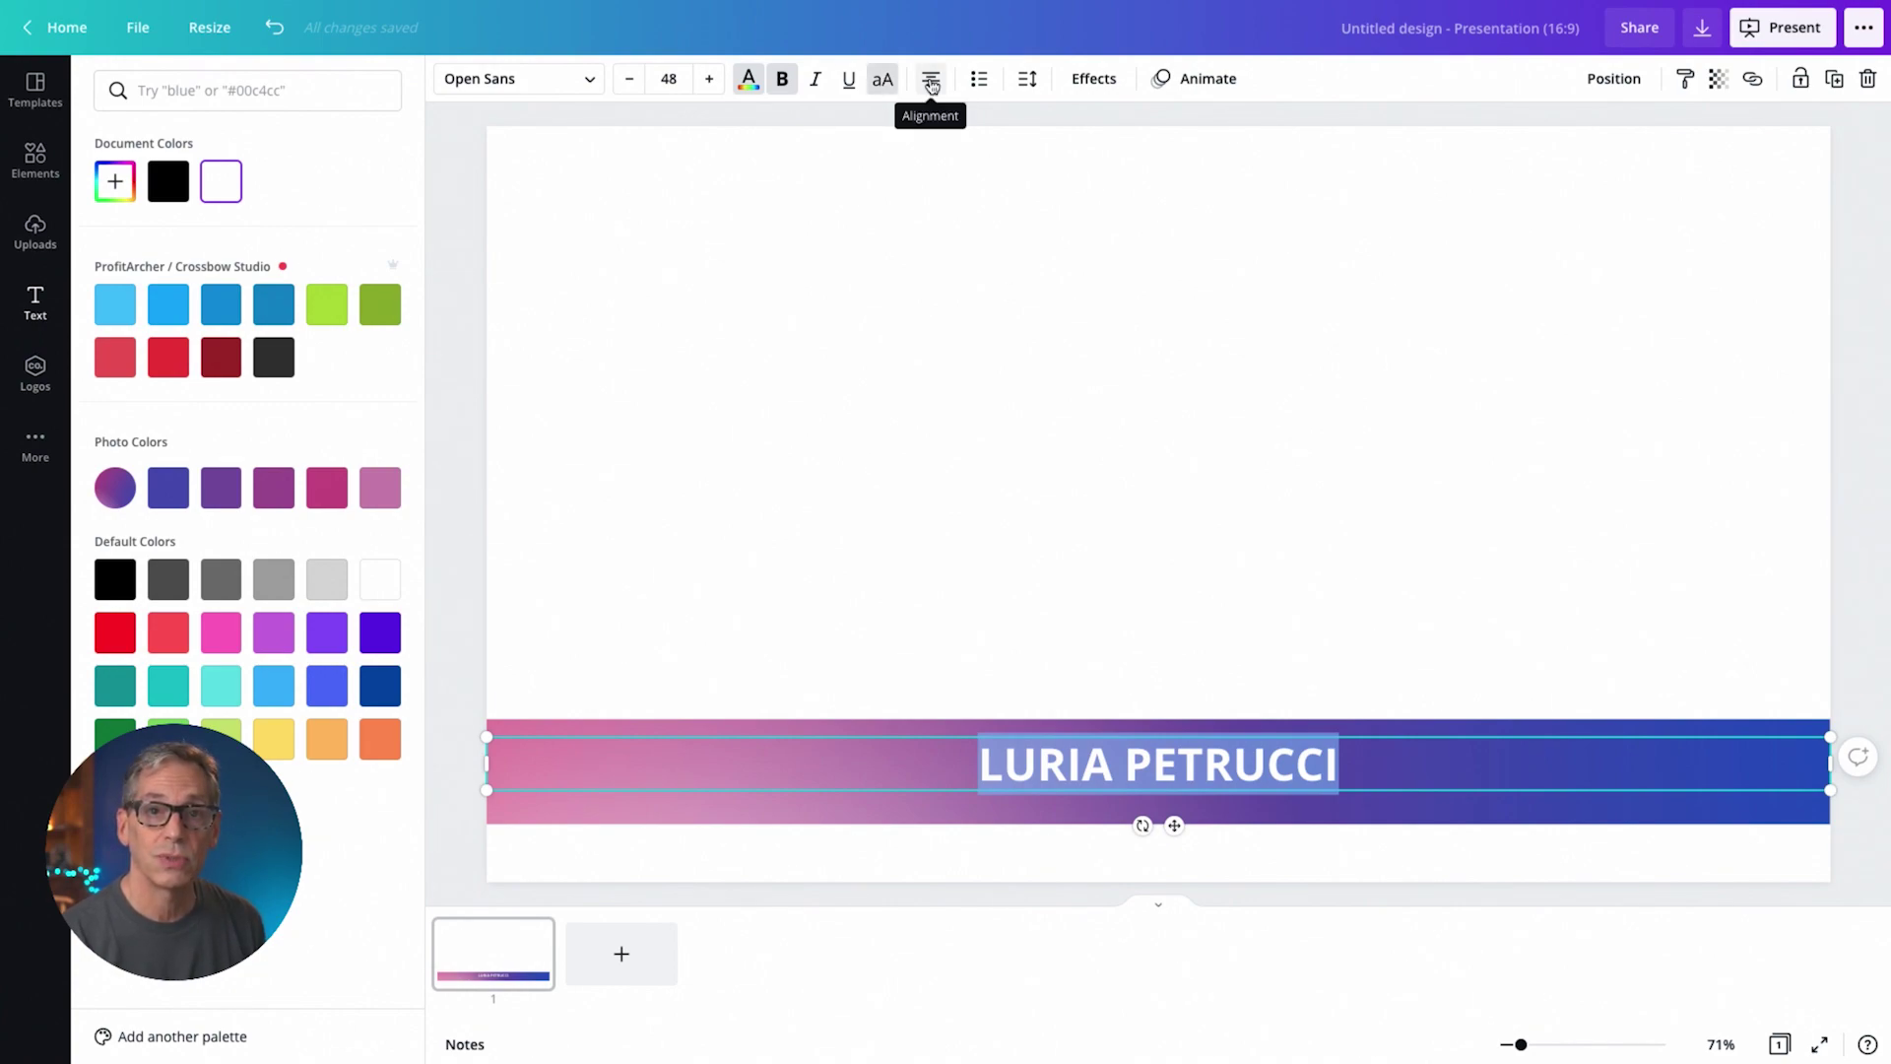
pyautogui.click(931, 82)
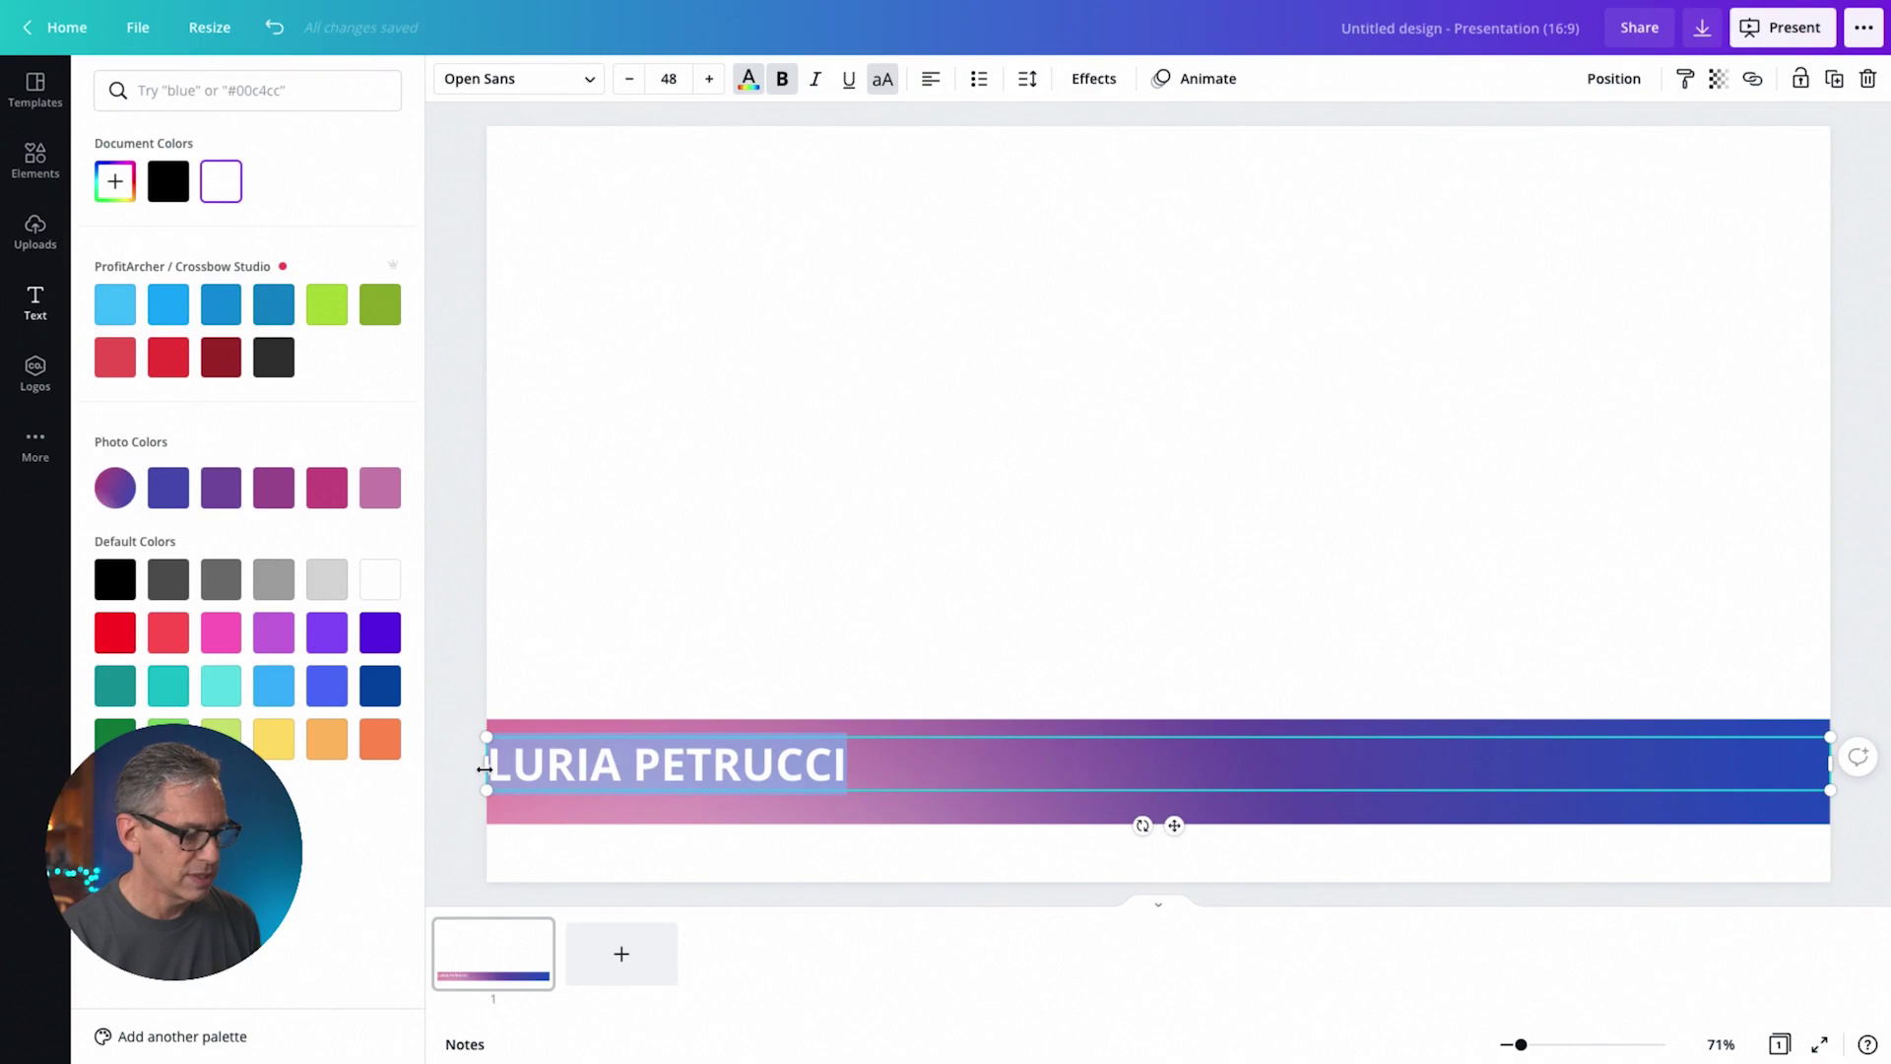
pyautogui.moveTo(484, 764); pyautogui.dragTo(603, 764)
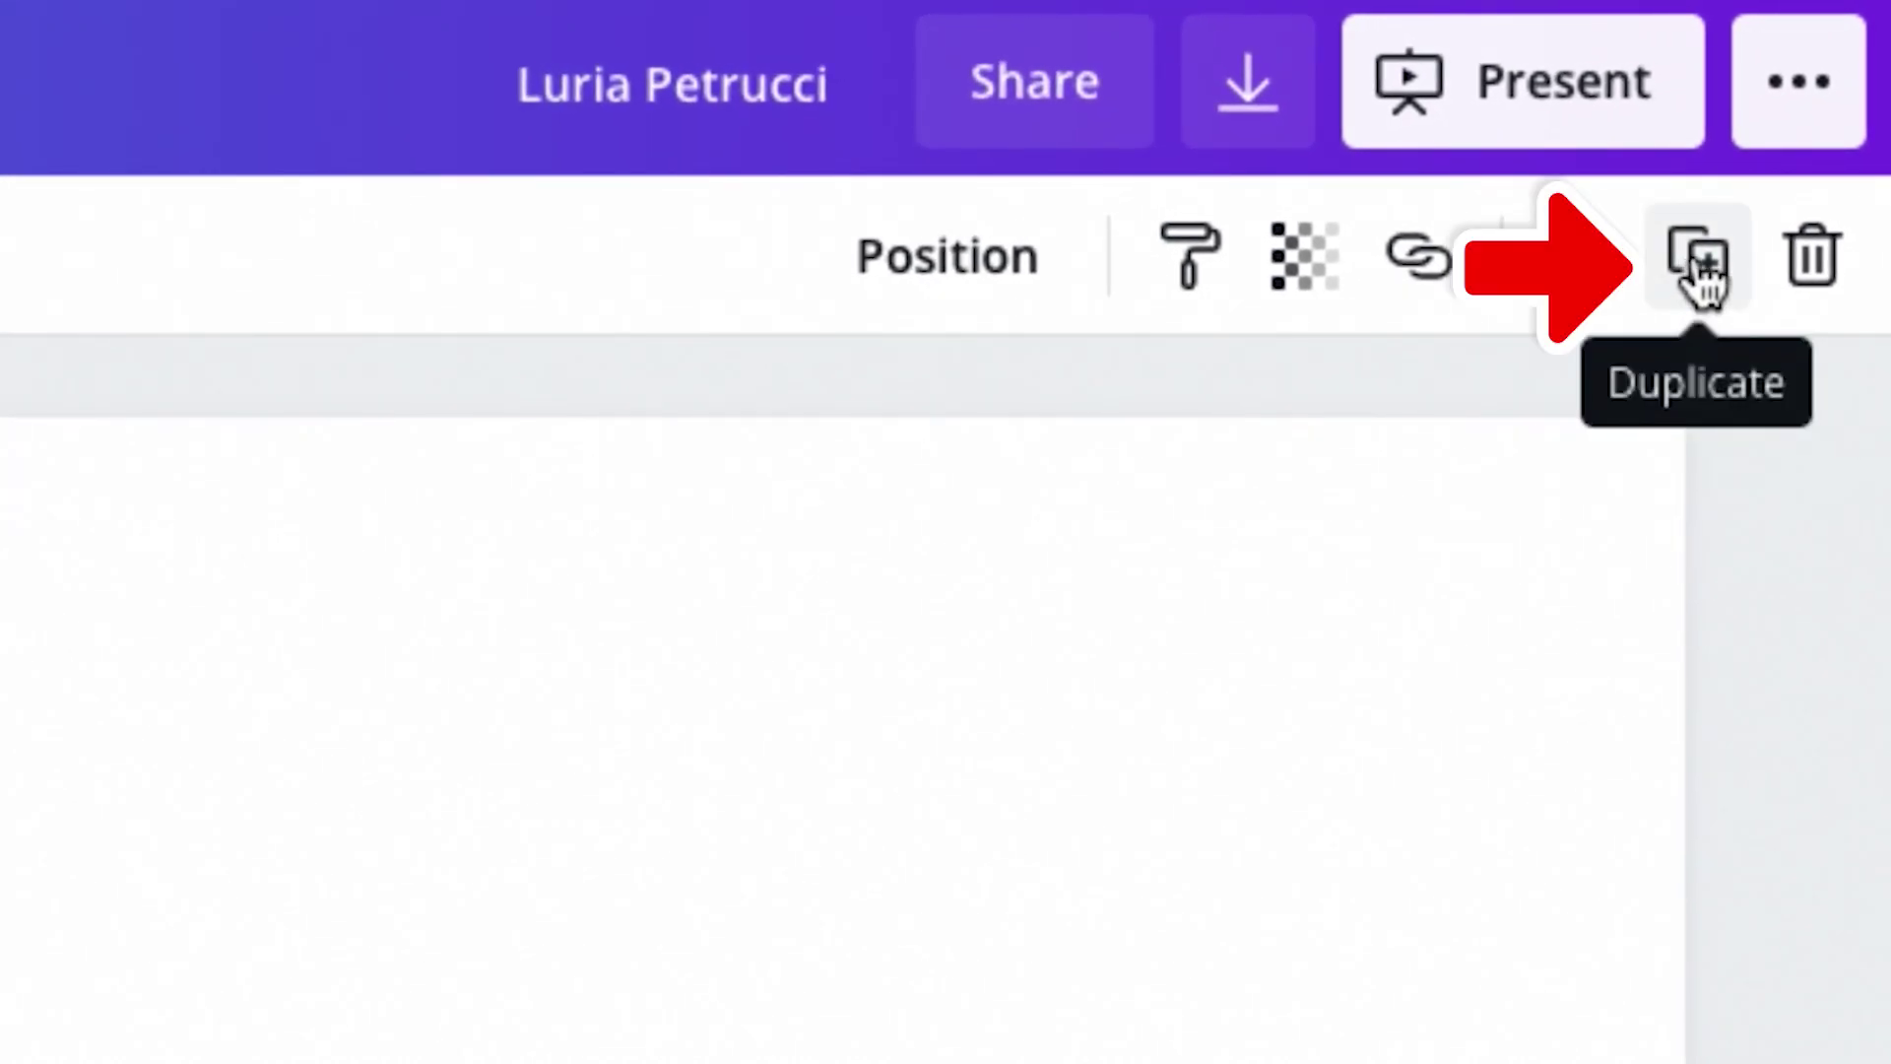
# Step: Duplicate the name below itself and retype the copy as the tagline 'YOUniquely You!'
pyautogui.click(1700, 268)
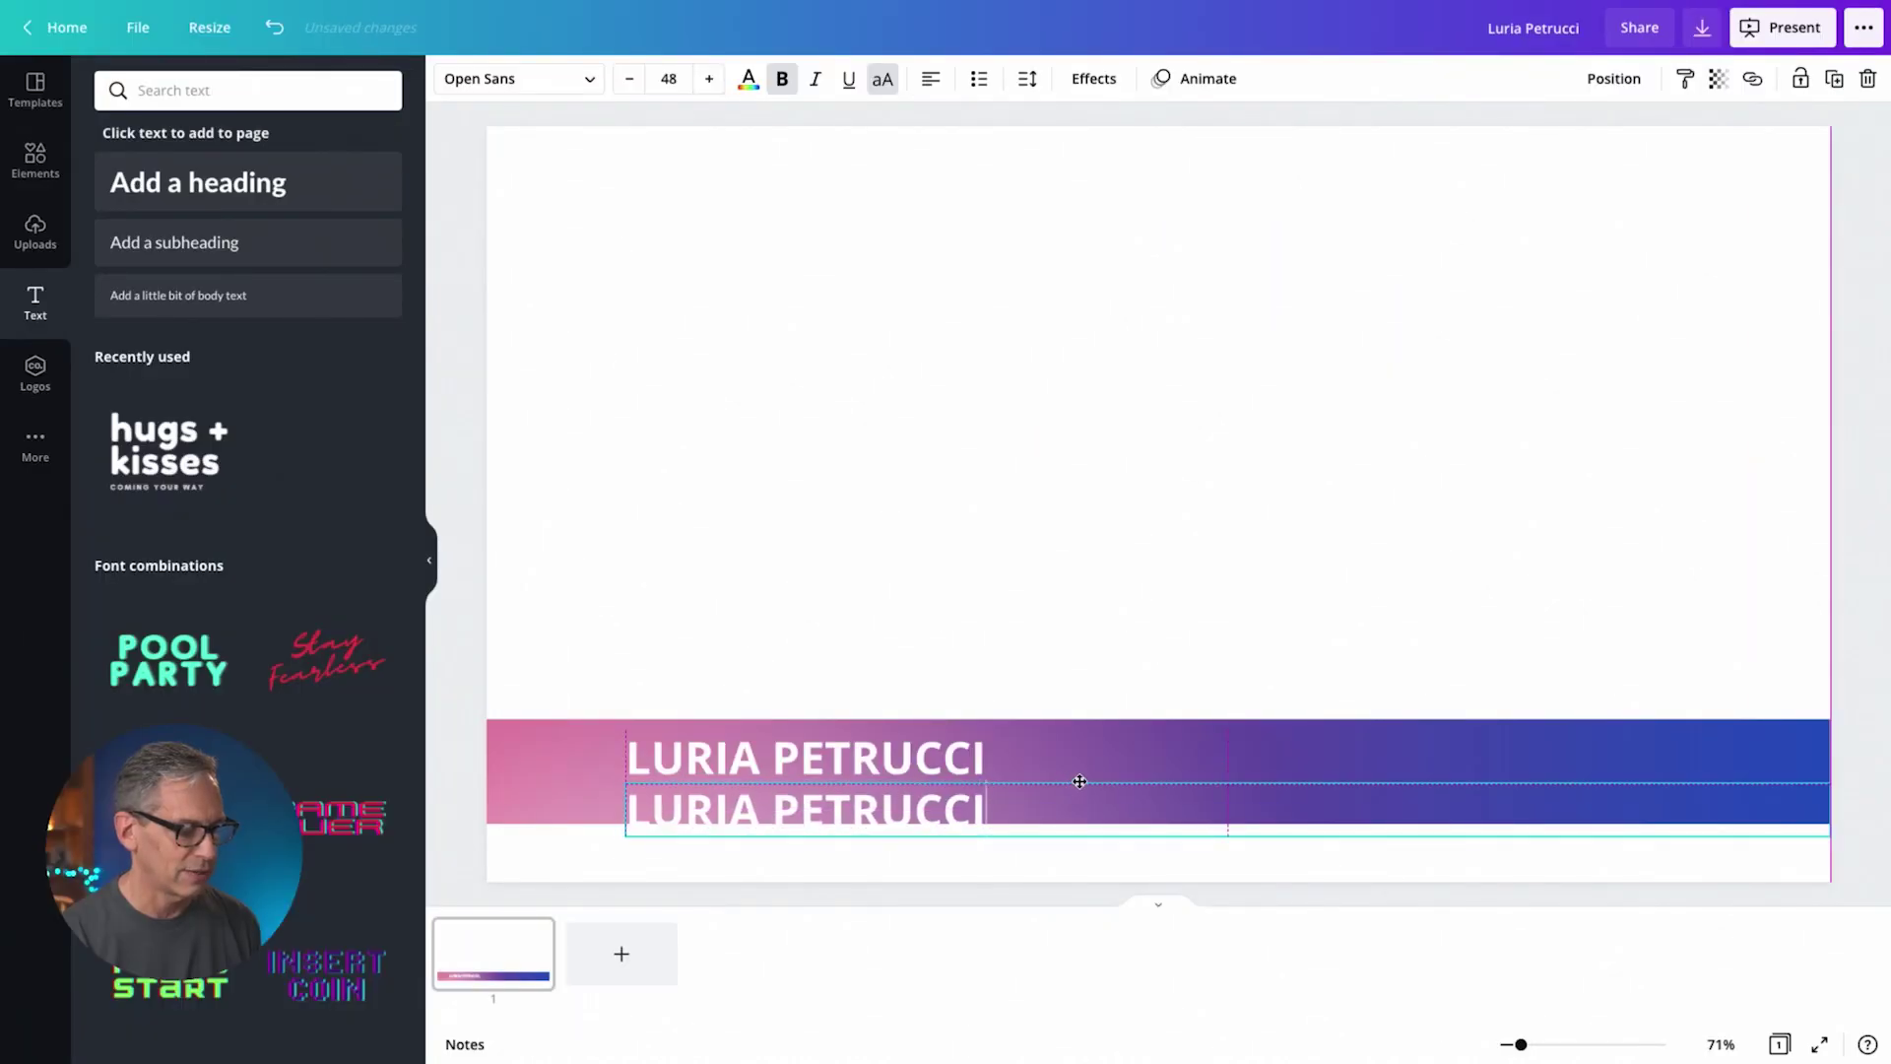
pyautogui.moveTo(1077, 781); pyautogui.dragTo(1072, 779)
pyautogui.doubleClick(628, 793)
pyautogui.write('YOUNIQUELY YOU!')
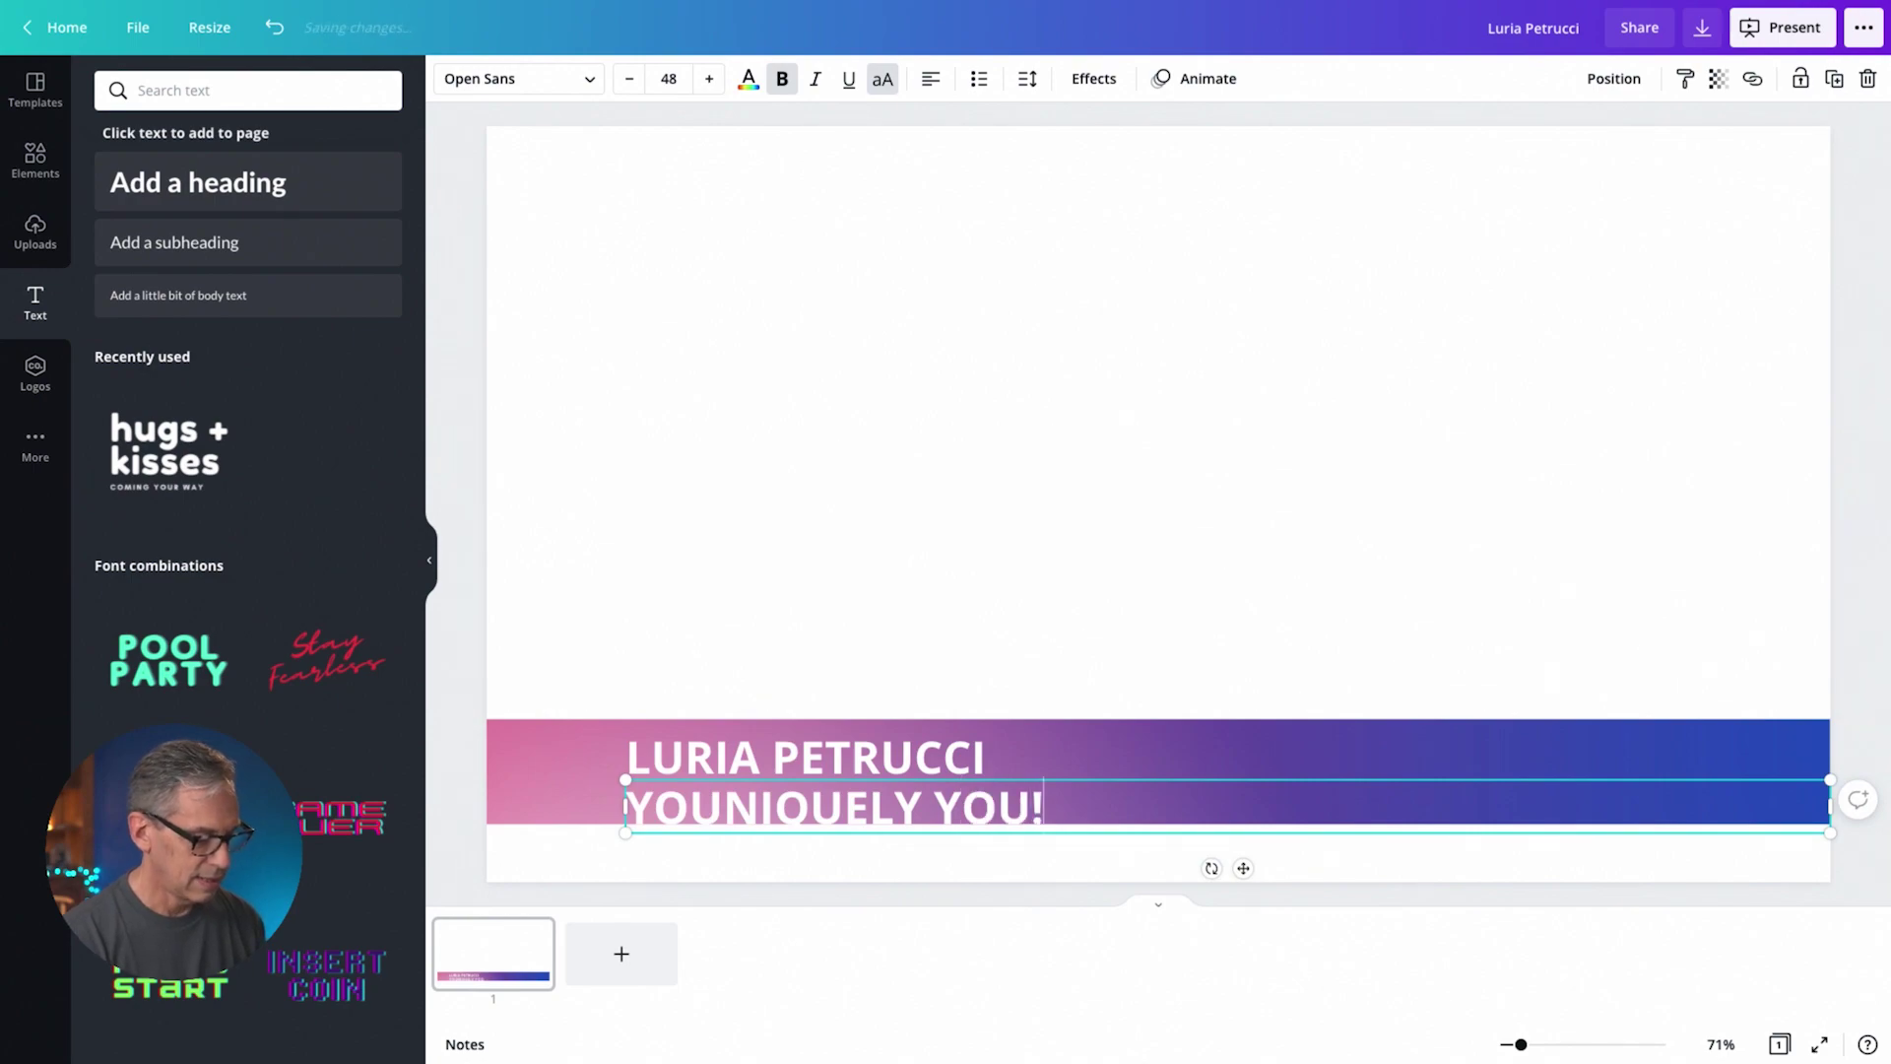
pyautogui.click(924, 636)
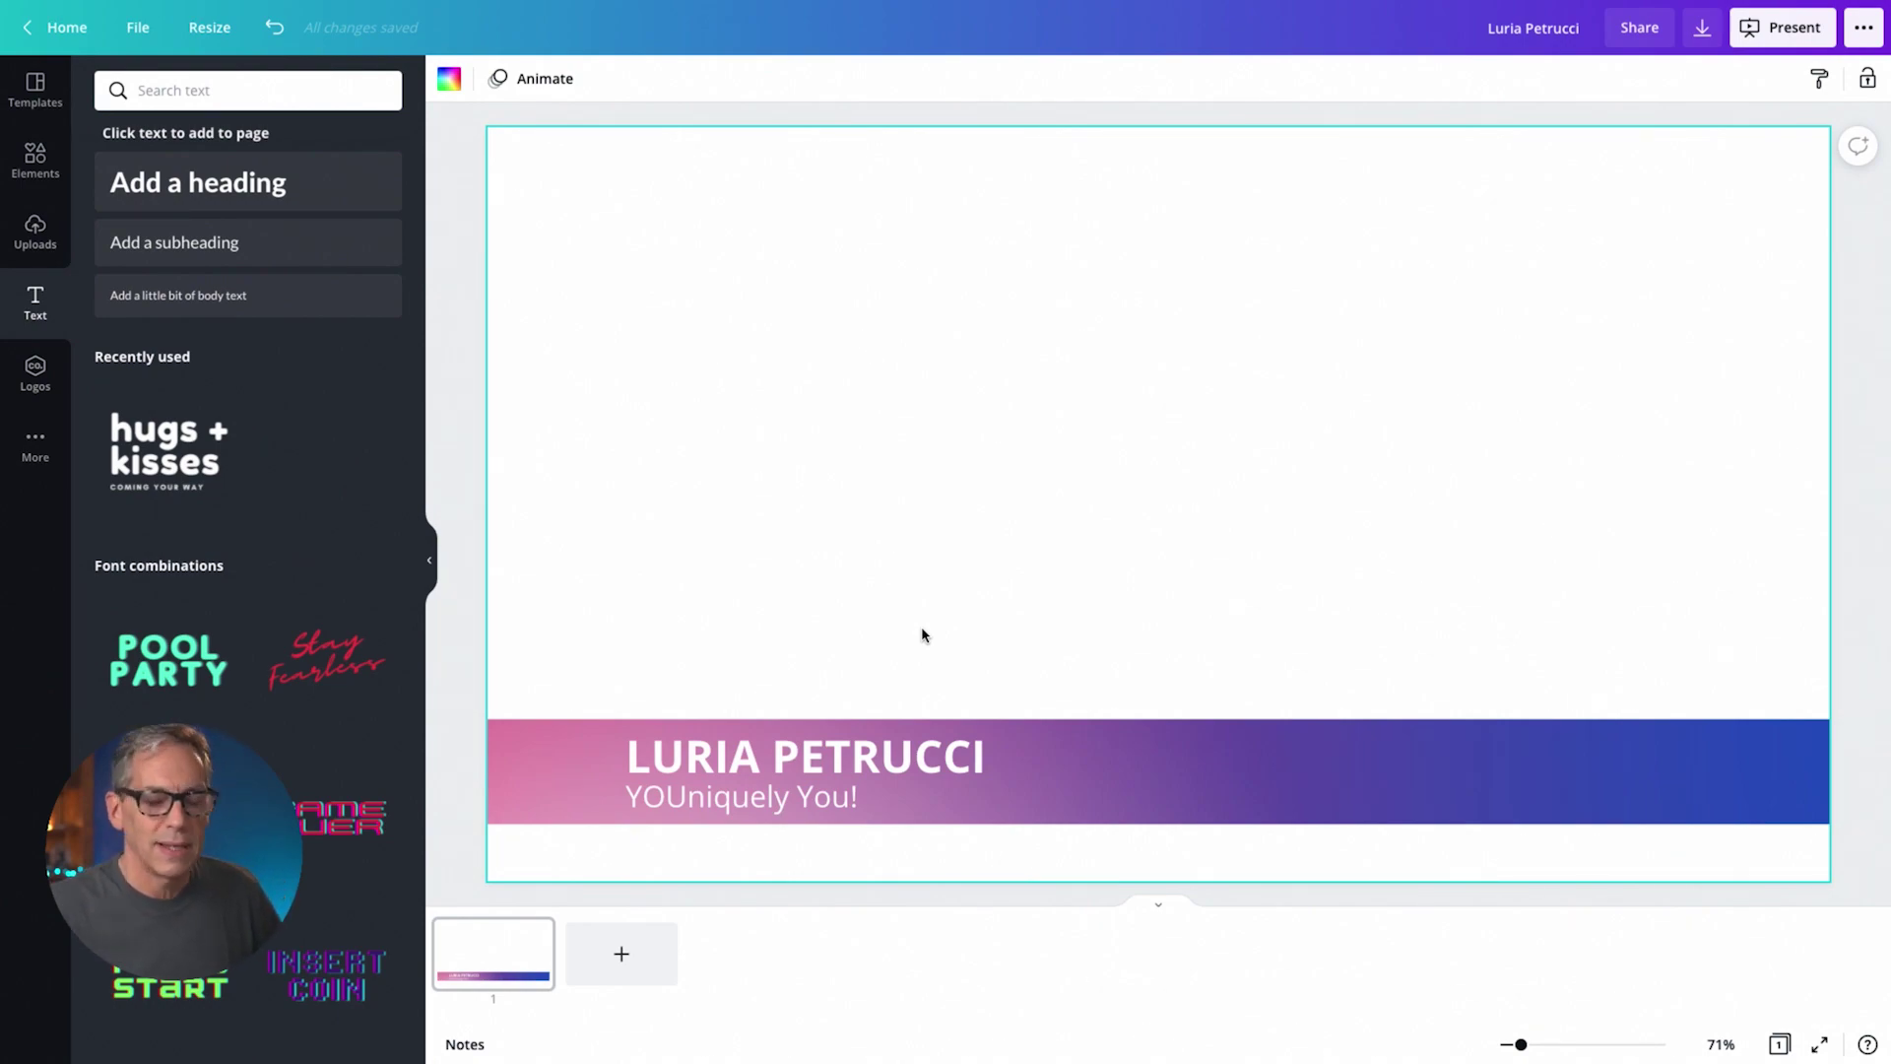
pyautogui.click(529, 745)
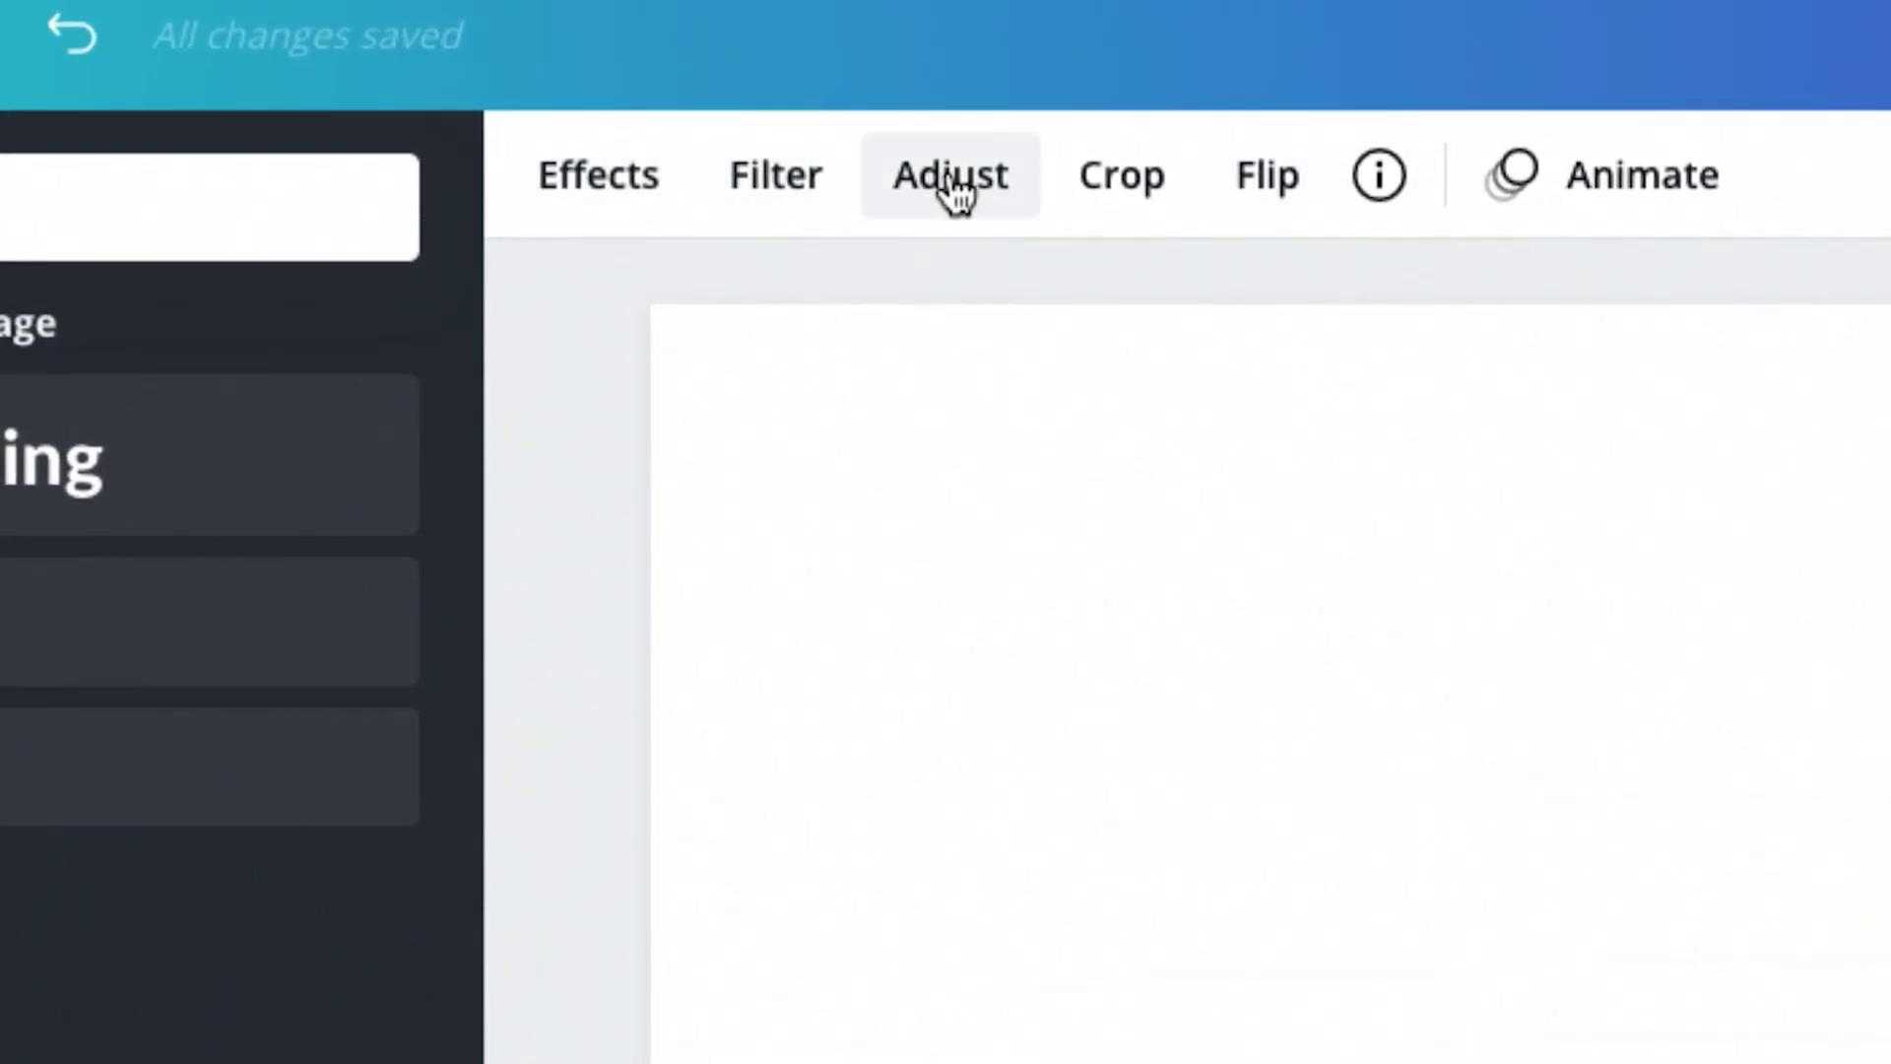
# Step: Flip the gradient bar horizontally so blue runs on the left and pink on the right
pyautogui.click(961, 183)
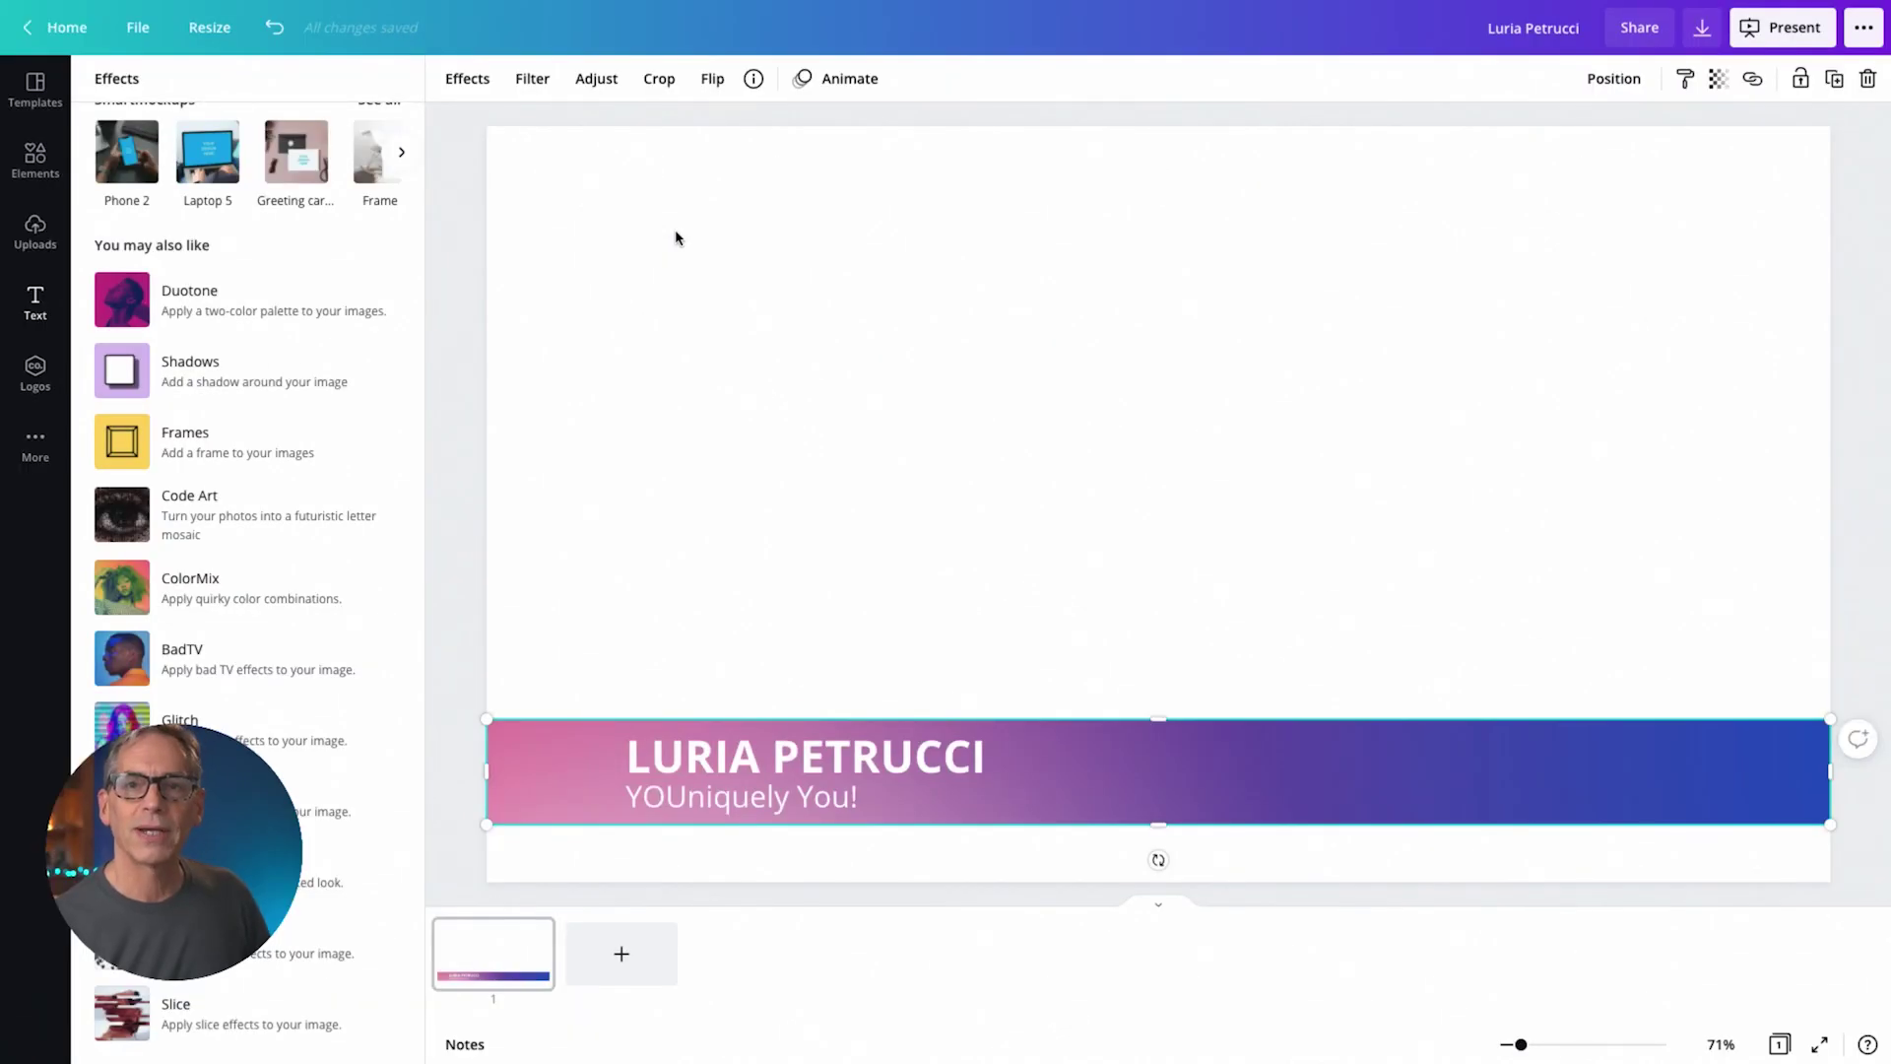
pyautogui.click(713, 84)
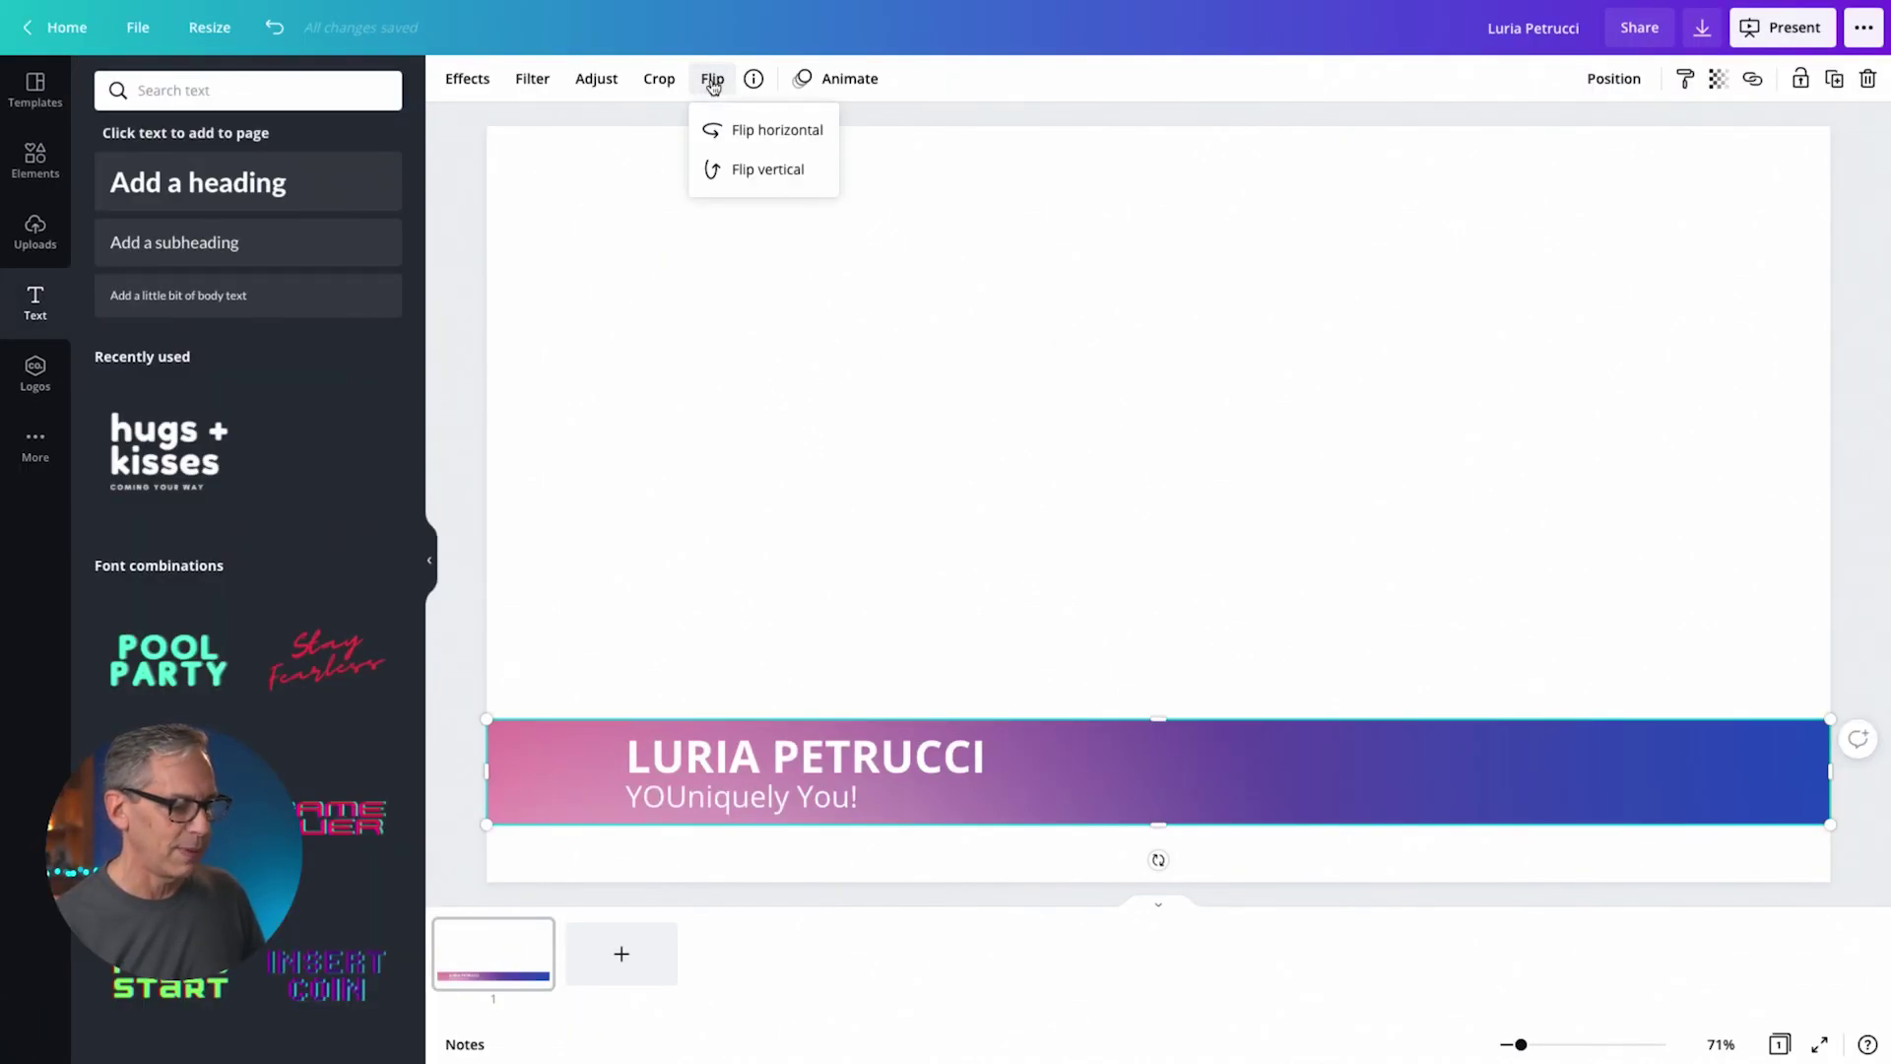
pyautogui.click(746, 133)
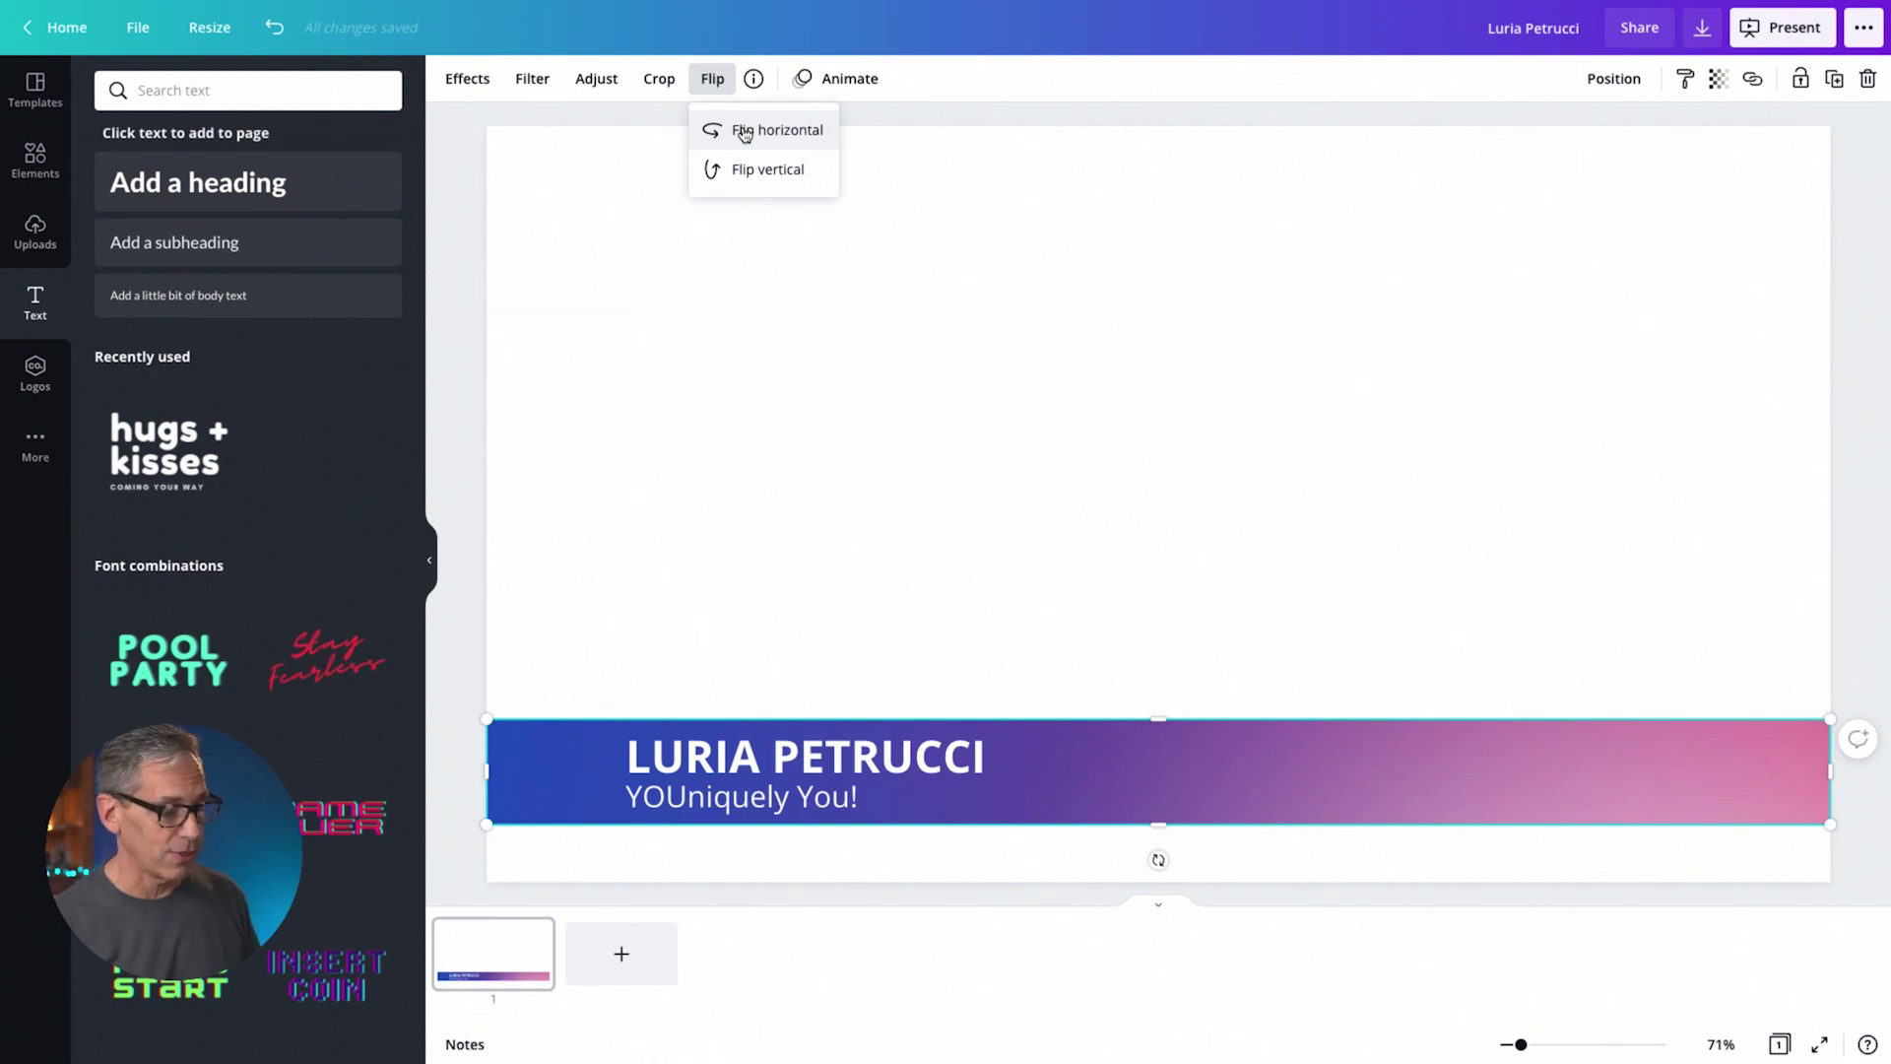
pyautogui.click(842, 397)
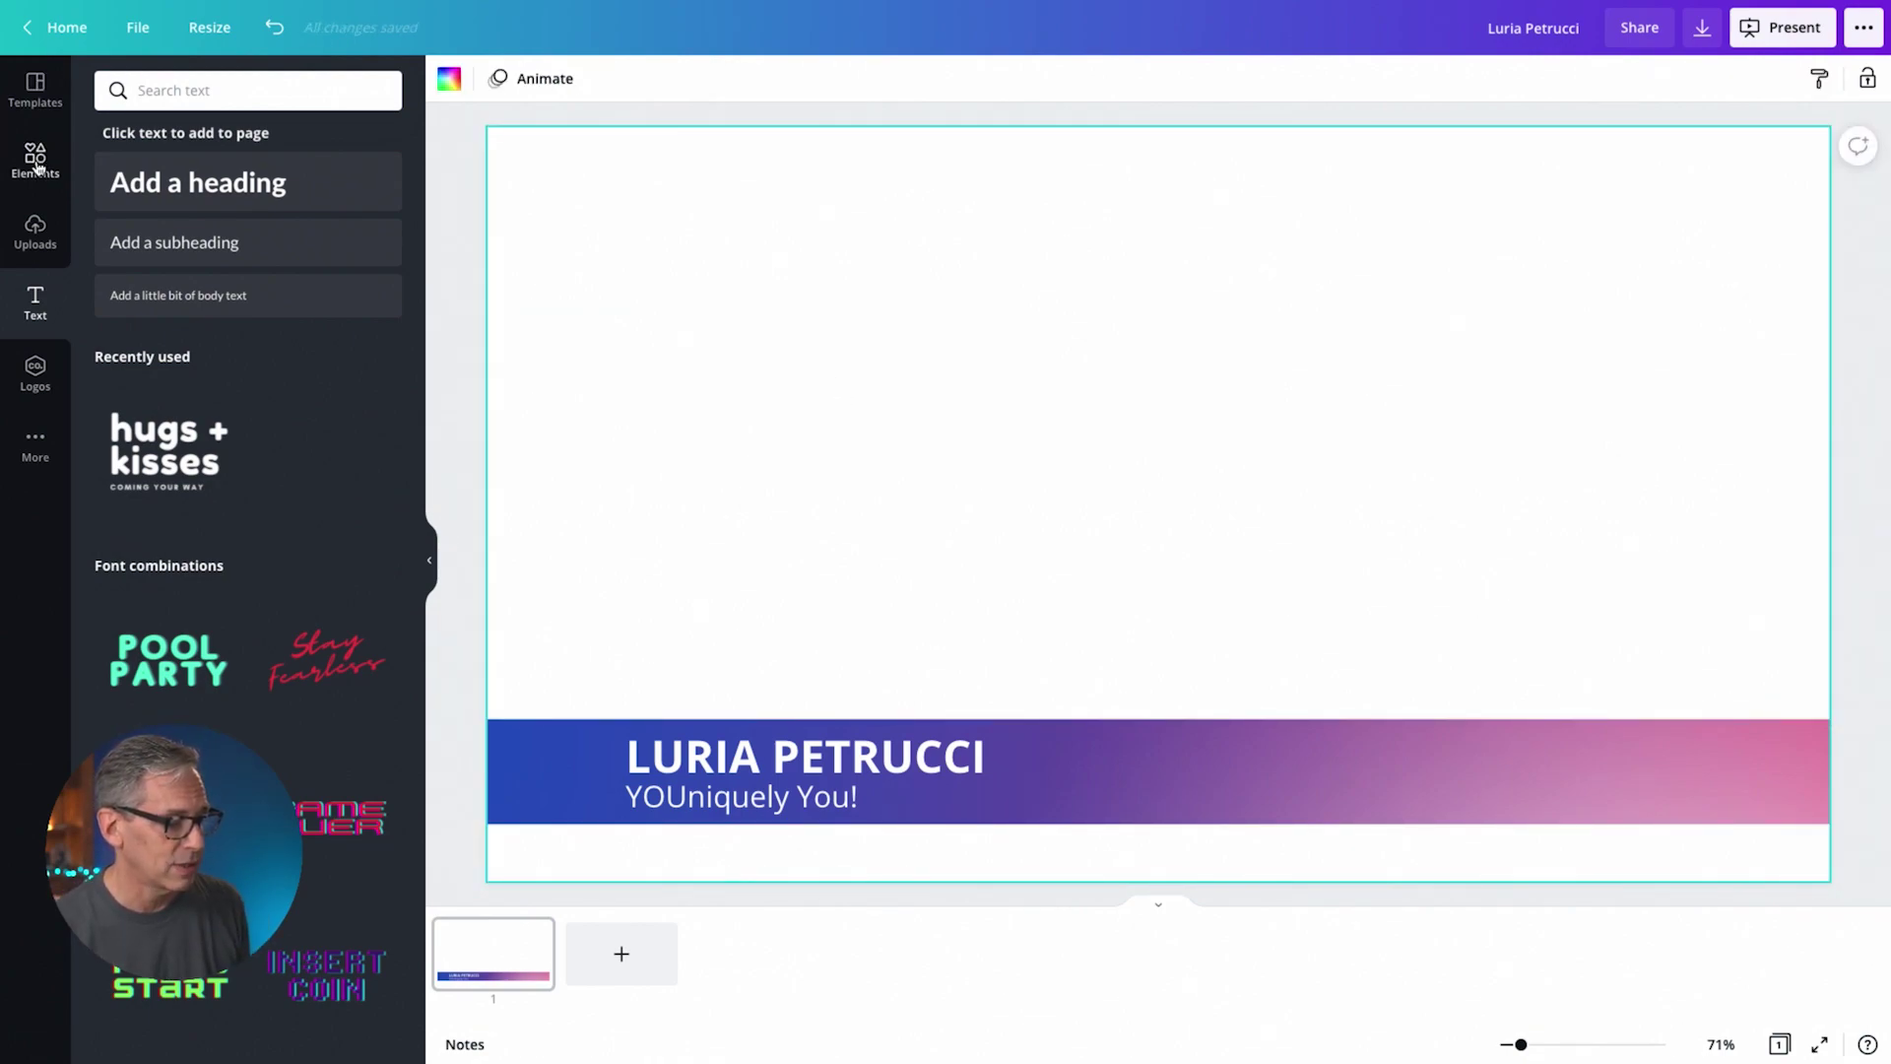
# Step: Add the unicorn head graphic and move it, shrunk, to the bar's left end
pyautogui.click(36, 157)
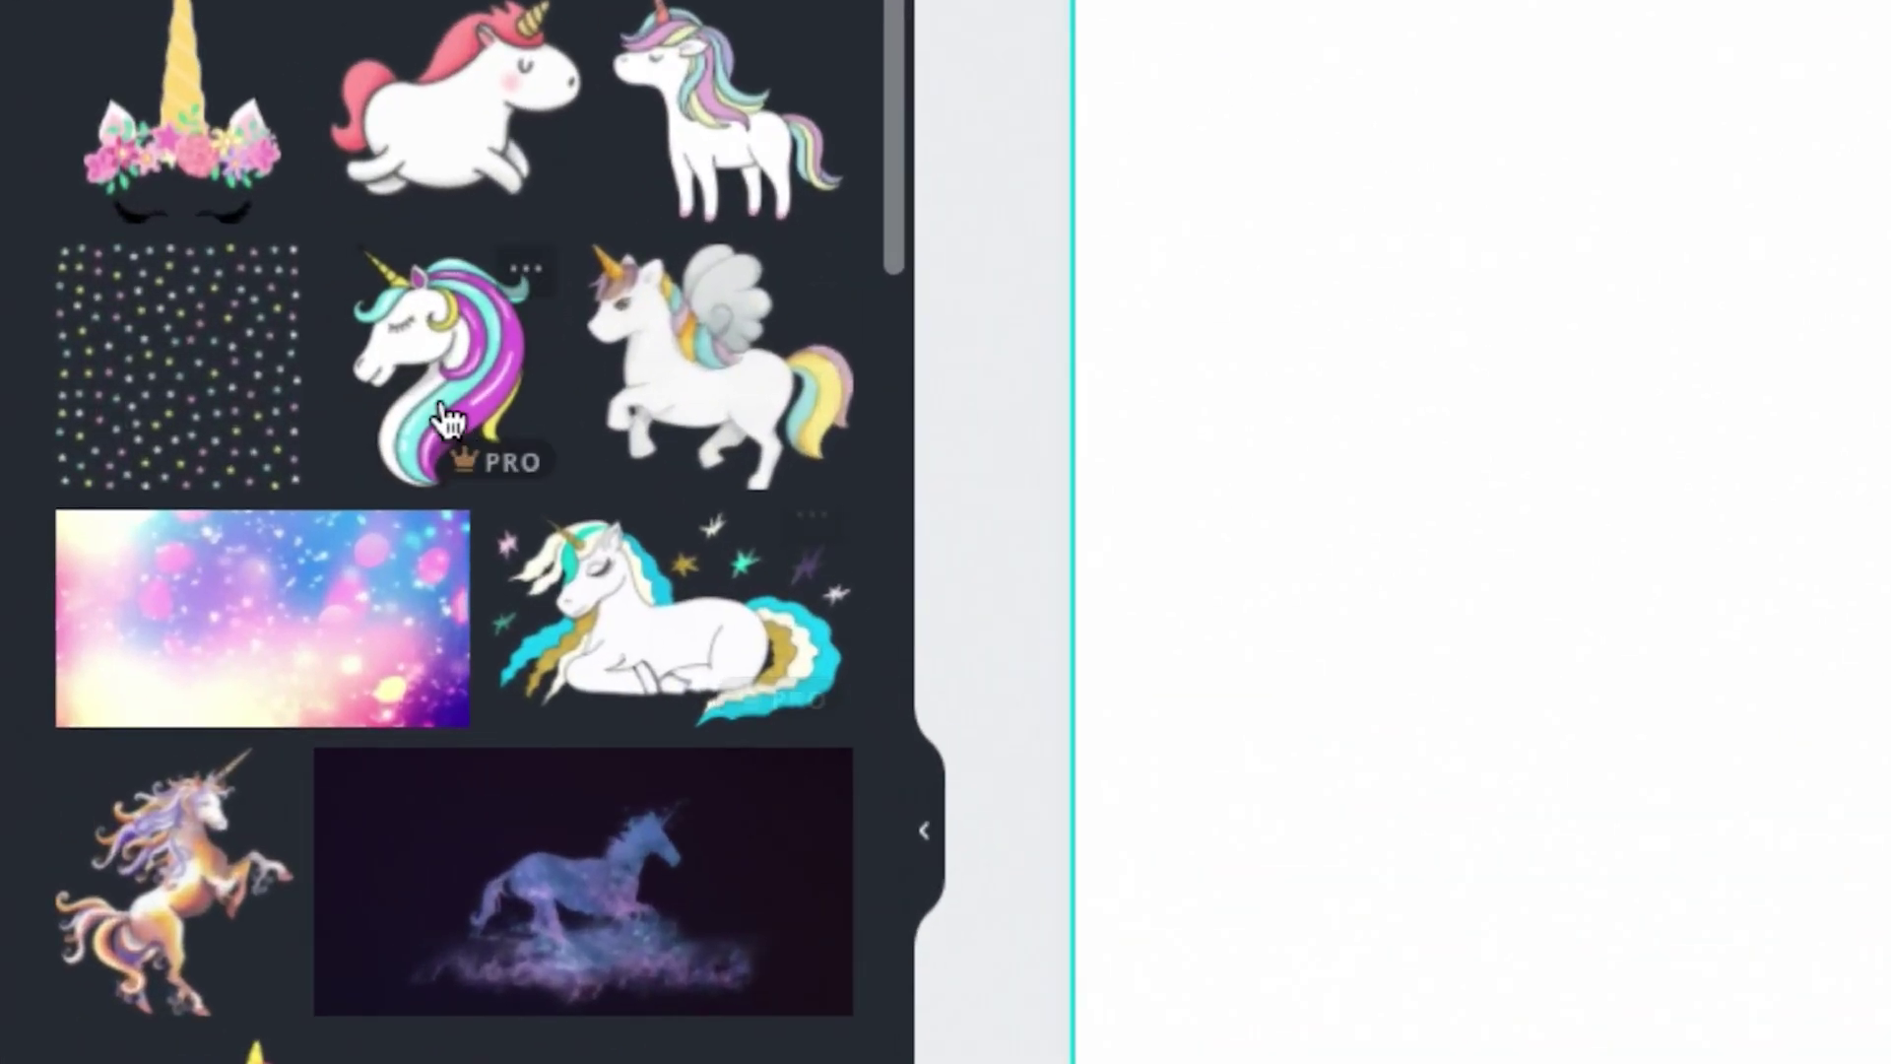
pyautogui.click(448, 418)
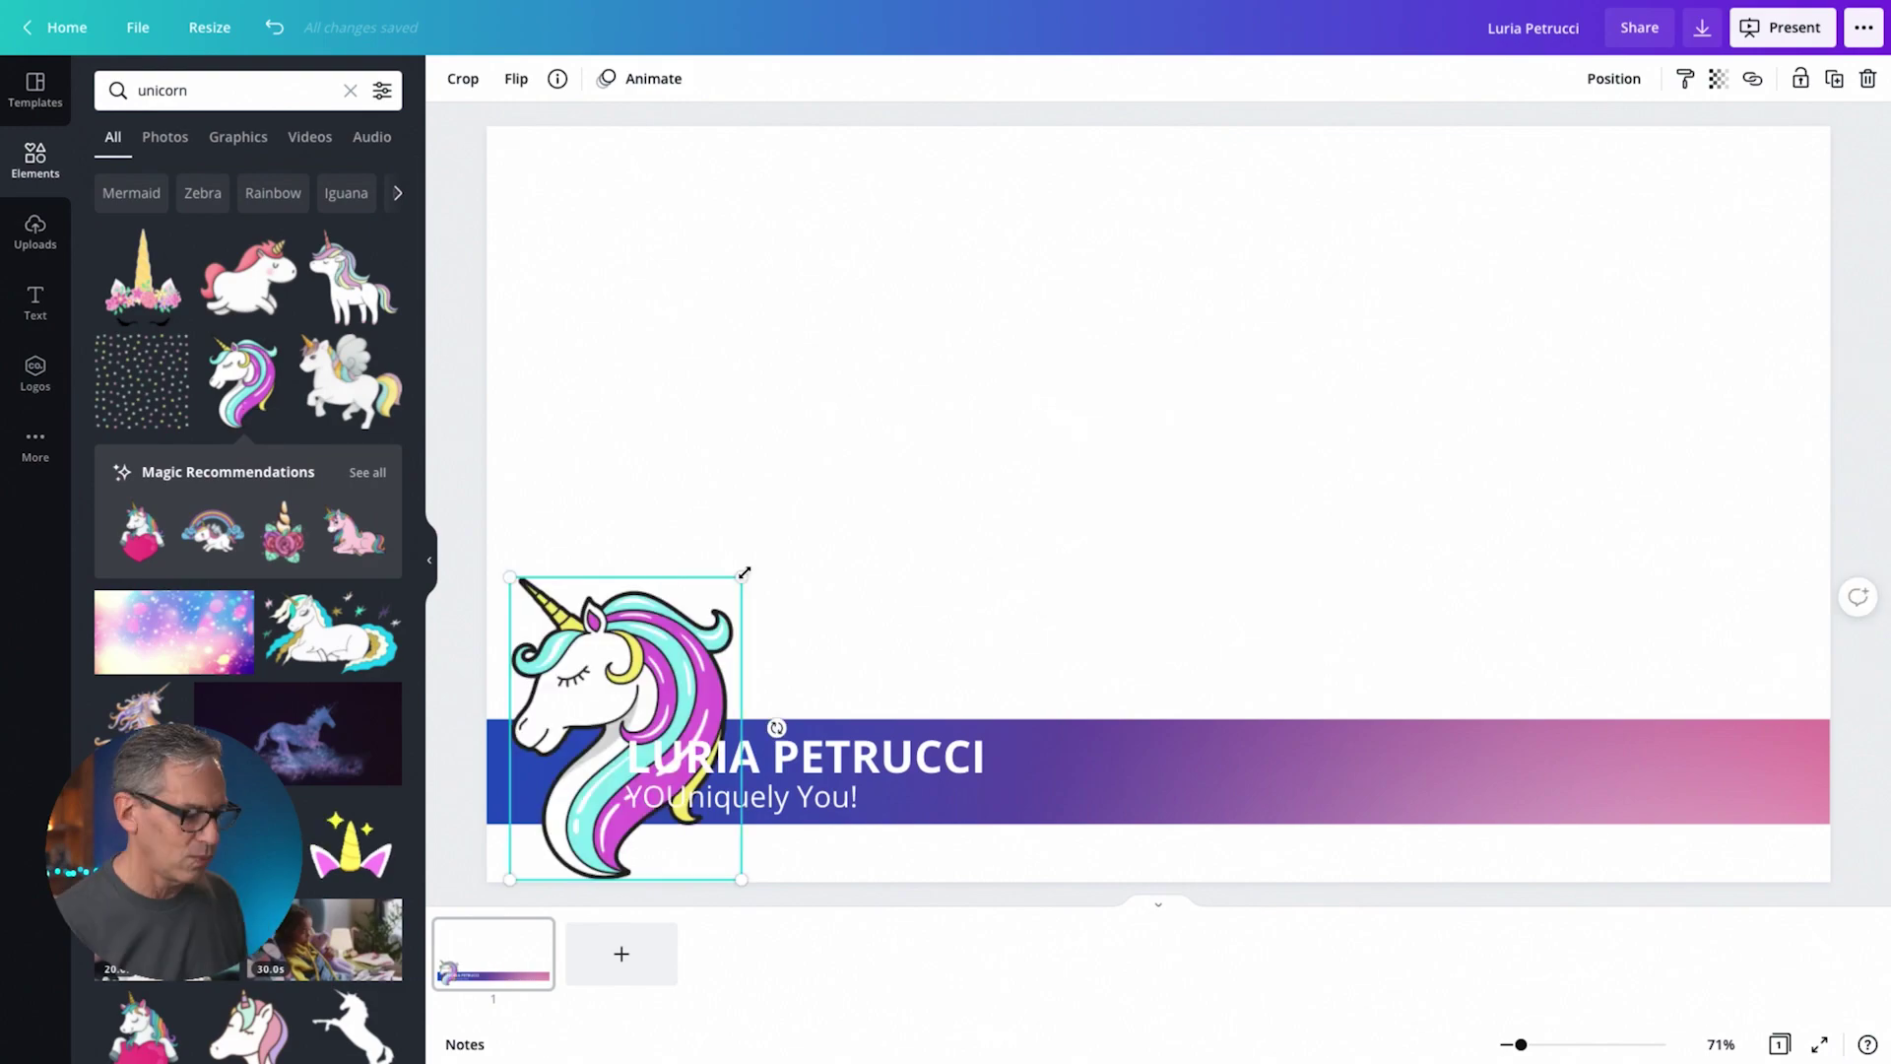
pyautogui.moveTo(743, 570); pyautogui.dragTo(620, 674)
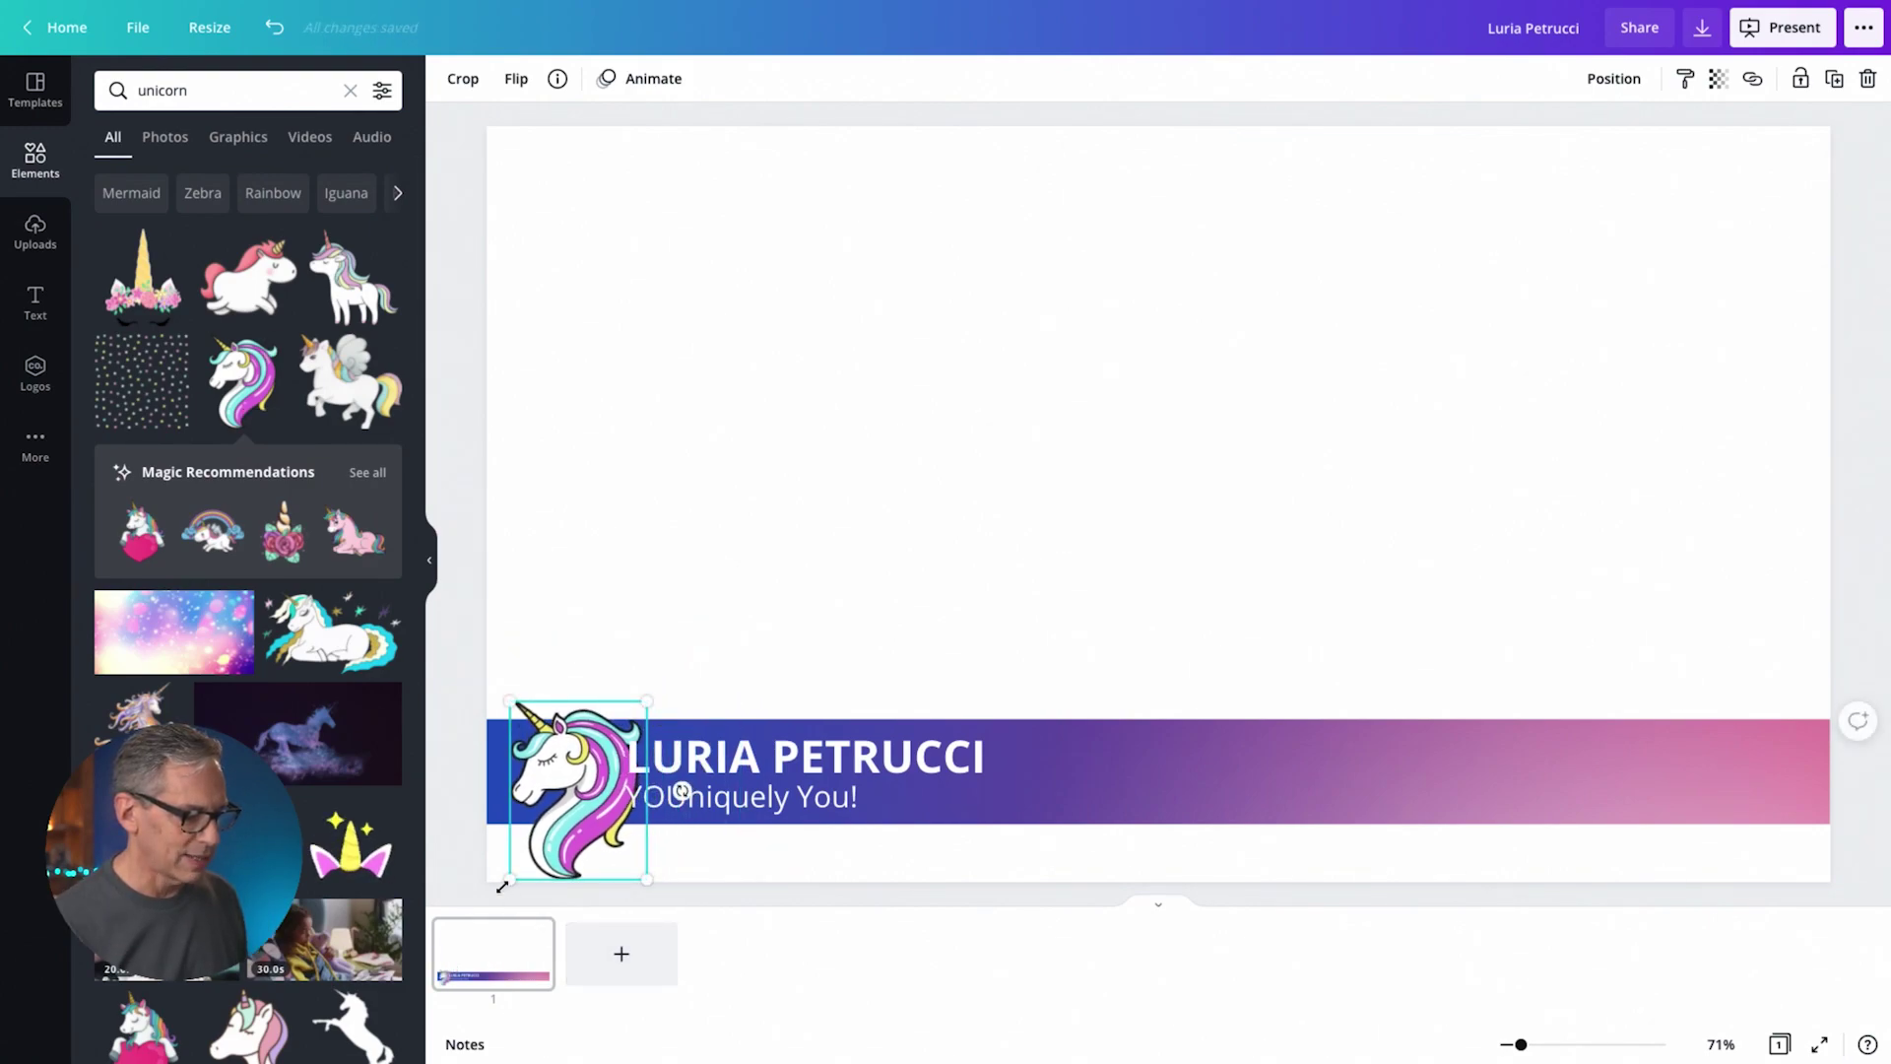
# Step: Resize the unicorn to fit the bar and nudge the name and tagline beside it
pyautogui.moveTo(502, 883); pyautogui.dragTo(516, 863)
pyautogui.click(764, 805)
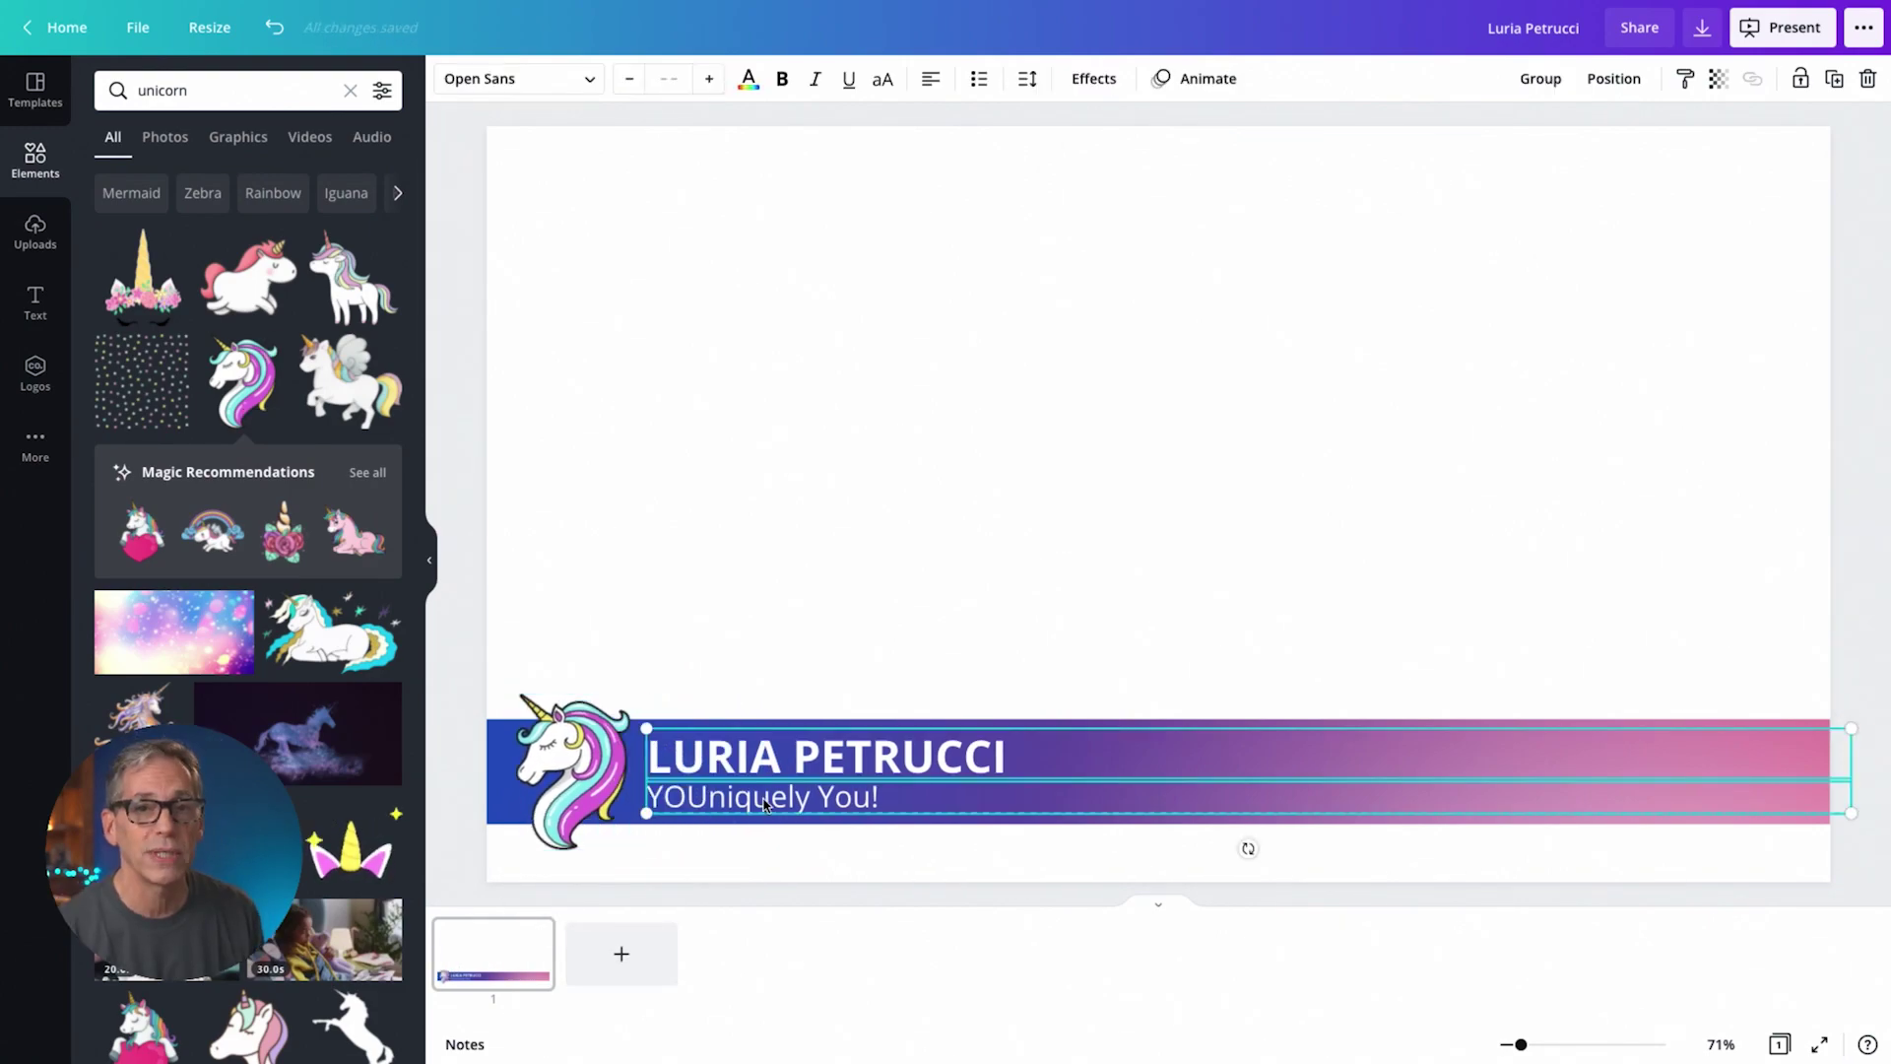
pyautogui.hotkey('shift', 'Right')
pyautogui.hotkey('shift', 'Right')
pyautogui.hotkey('shift', 'Right')
pyautogui.hotkey('shift', 'Right')
pyautogui.hotkey('shift', 'Right')
pyautogui.hotkey('shift', 'Right')
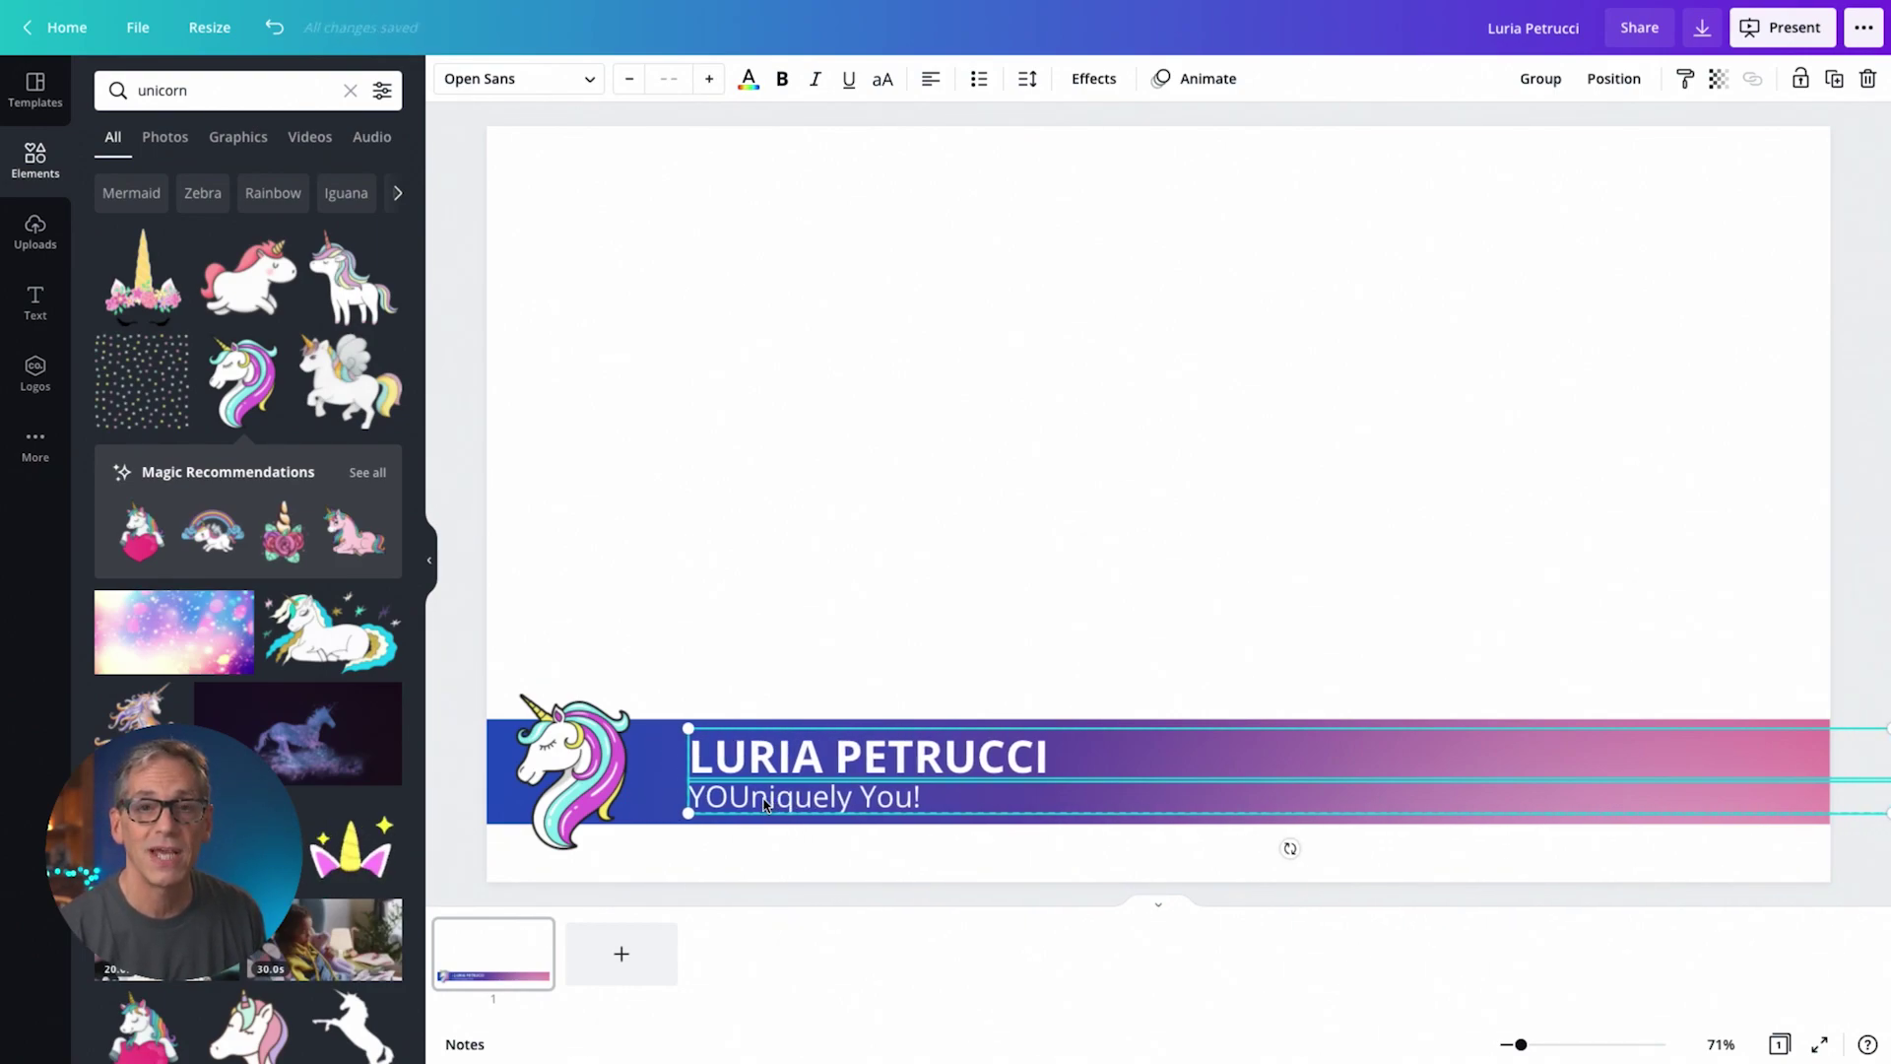
pyautogui.hotkey('shift', 'Left')
pyautogui.hotkey('shift', 'Left')
pyautogui.hotkey('shift', 'Left')
pyautogui.hotkey('shift', 'Left')
pyautogui.hotkey('shift', 'Left')
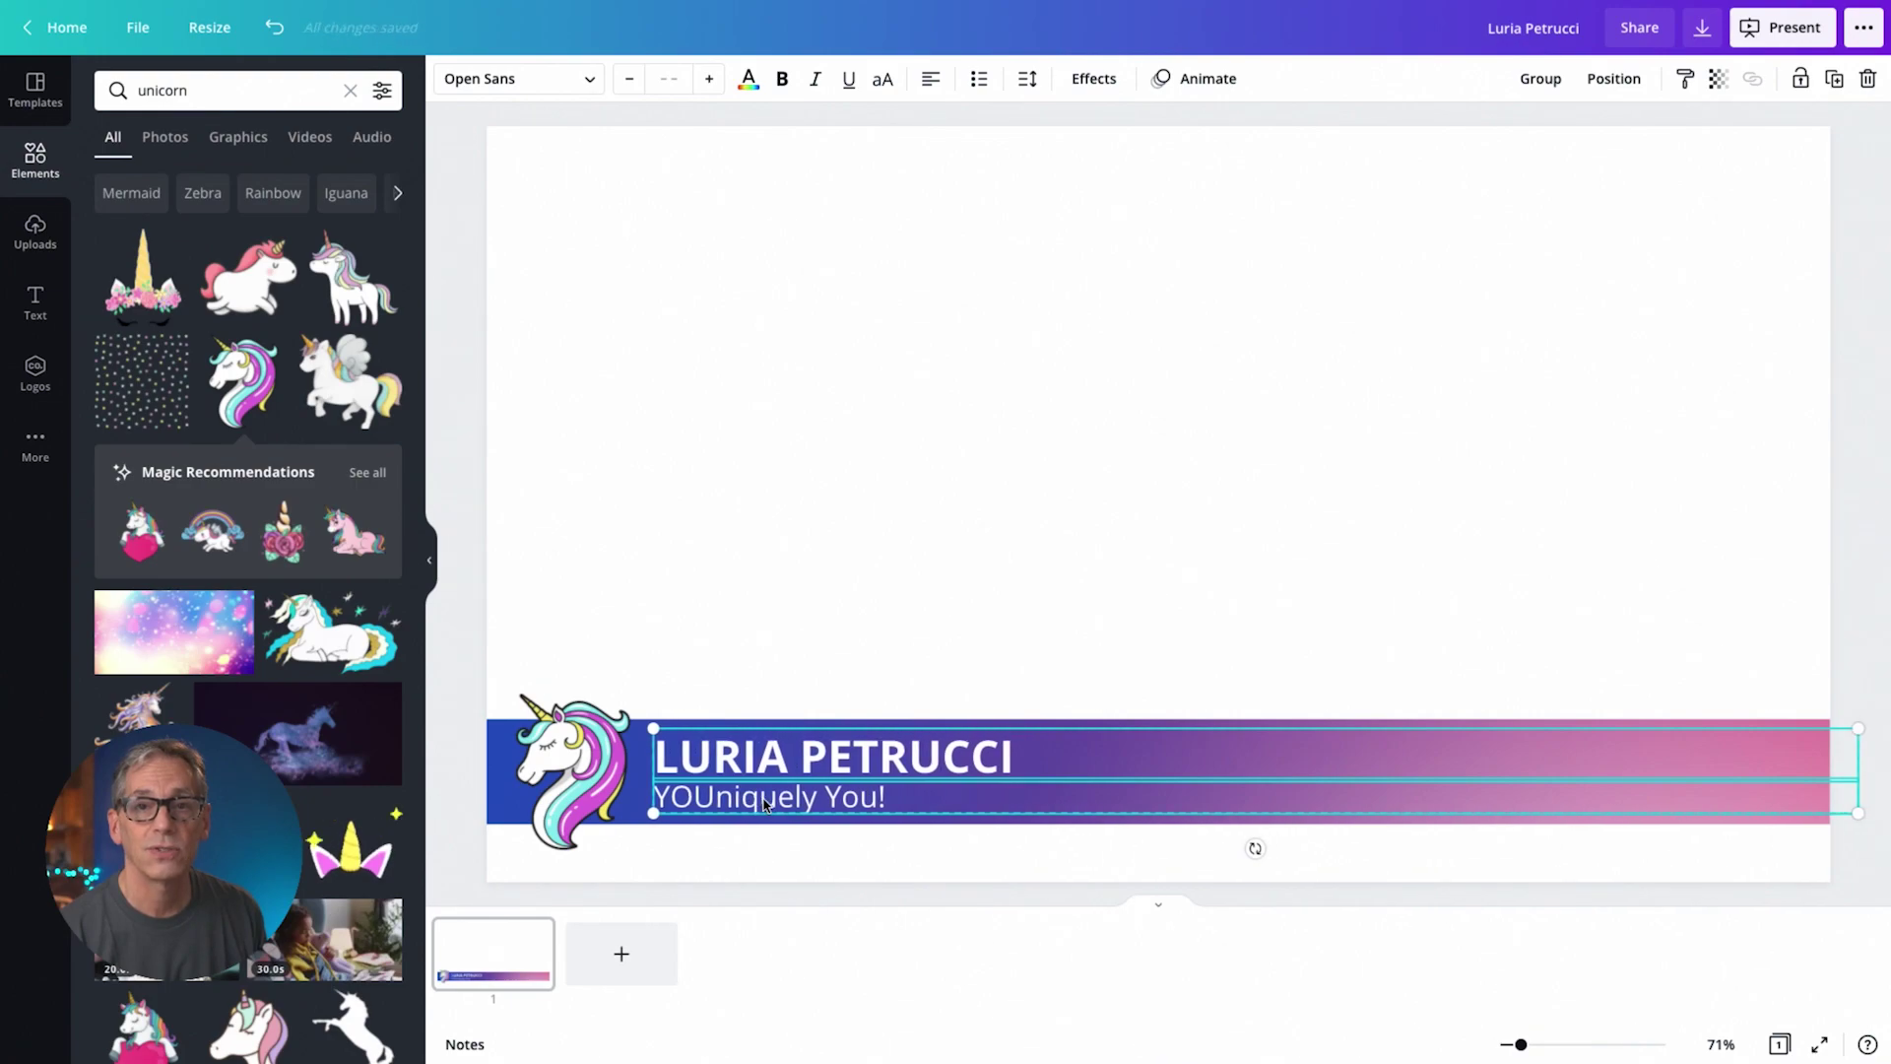
pyautogui.hotkey('shift', 'Left')
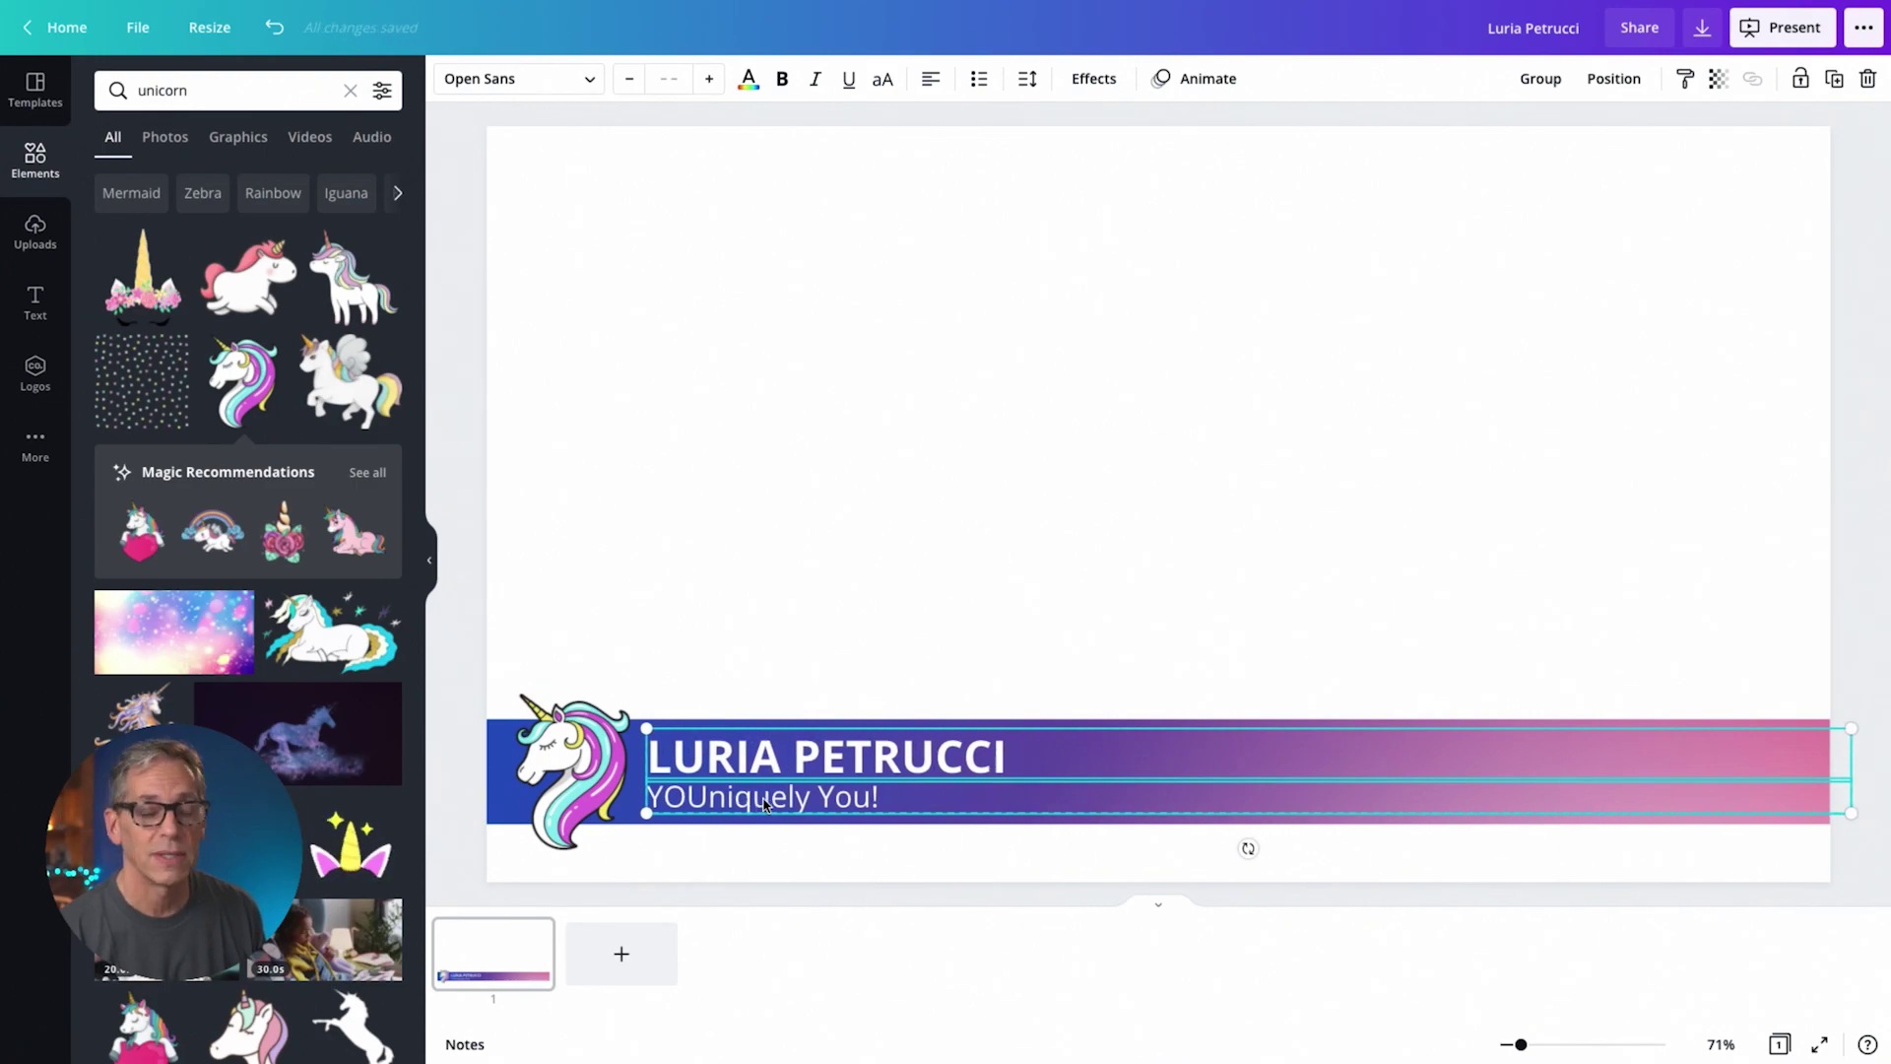
pyautogui.click(1055, 599)
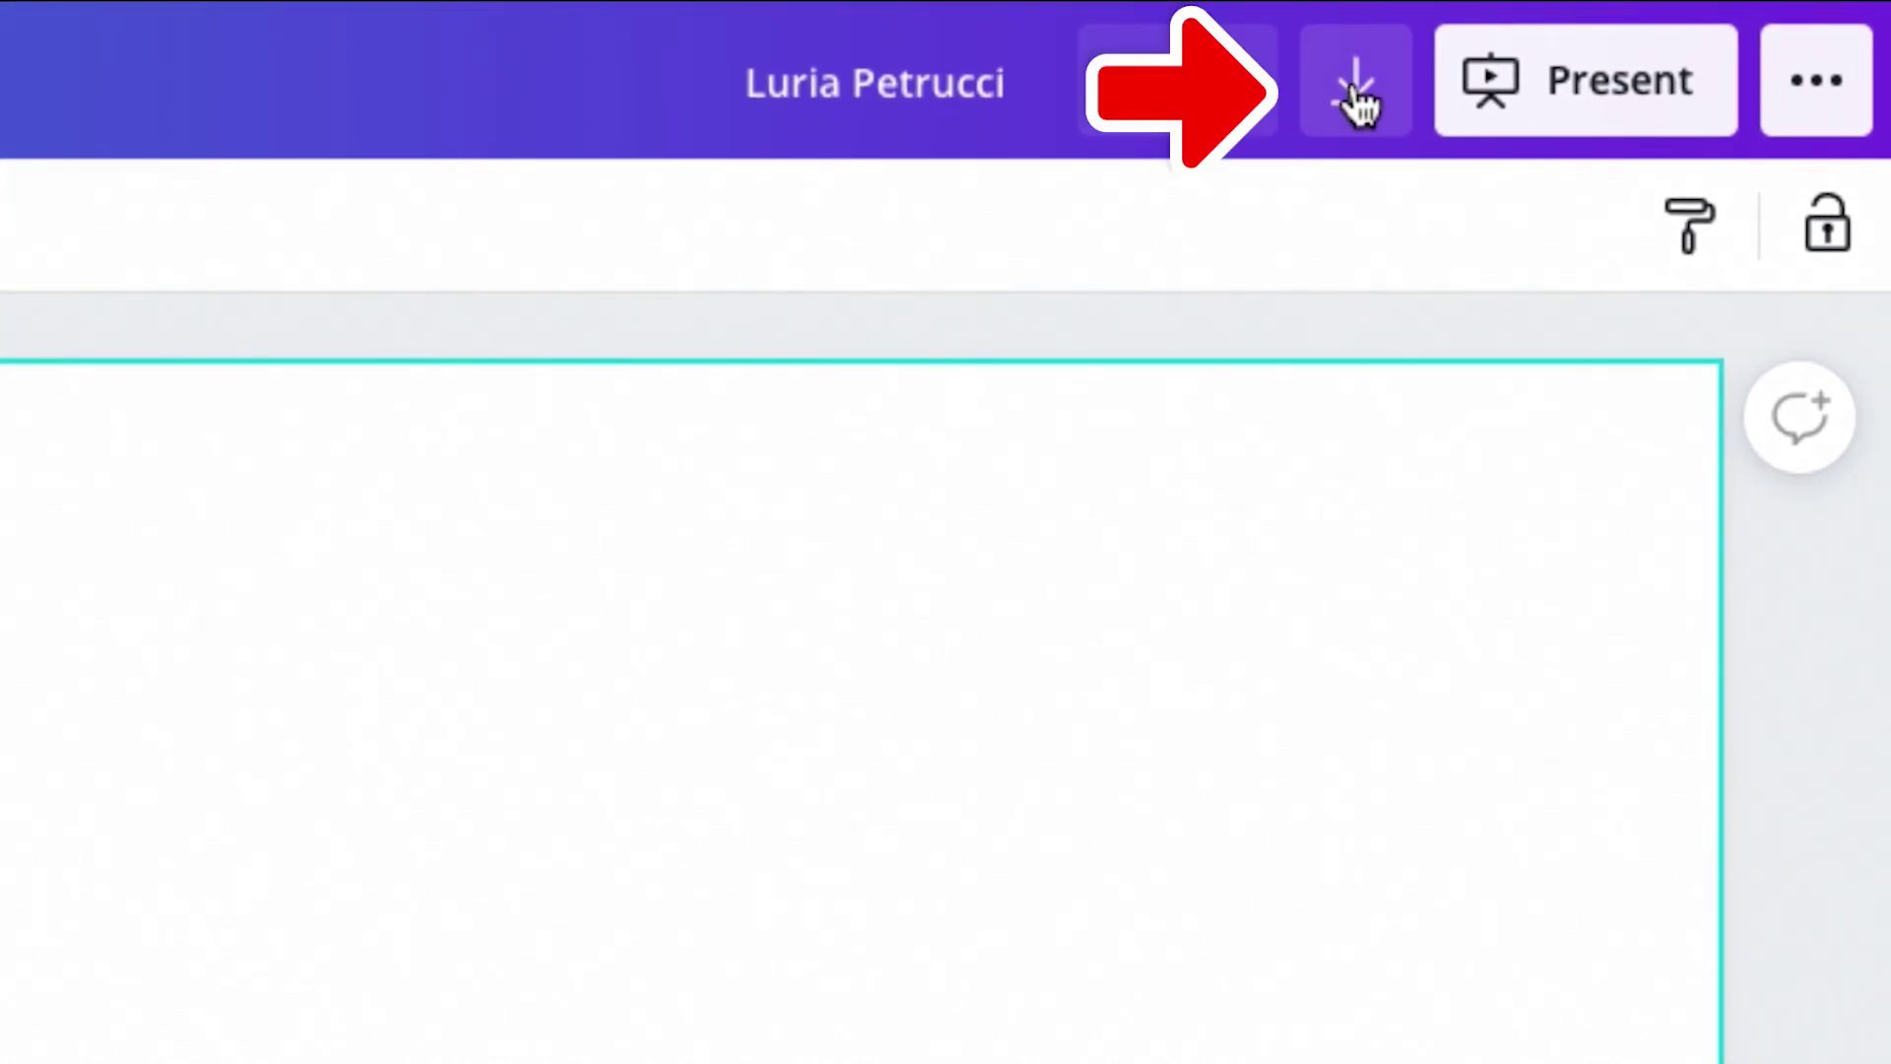
# Step: Download the lower third as a PNG with a transparent background
pyautogui.click(1358, 94)
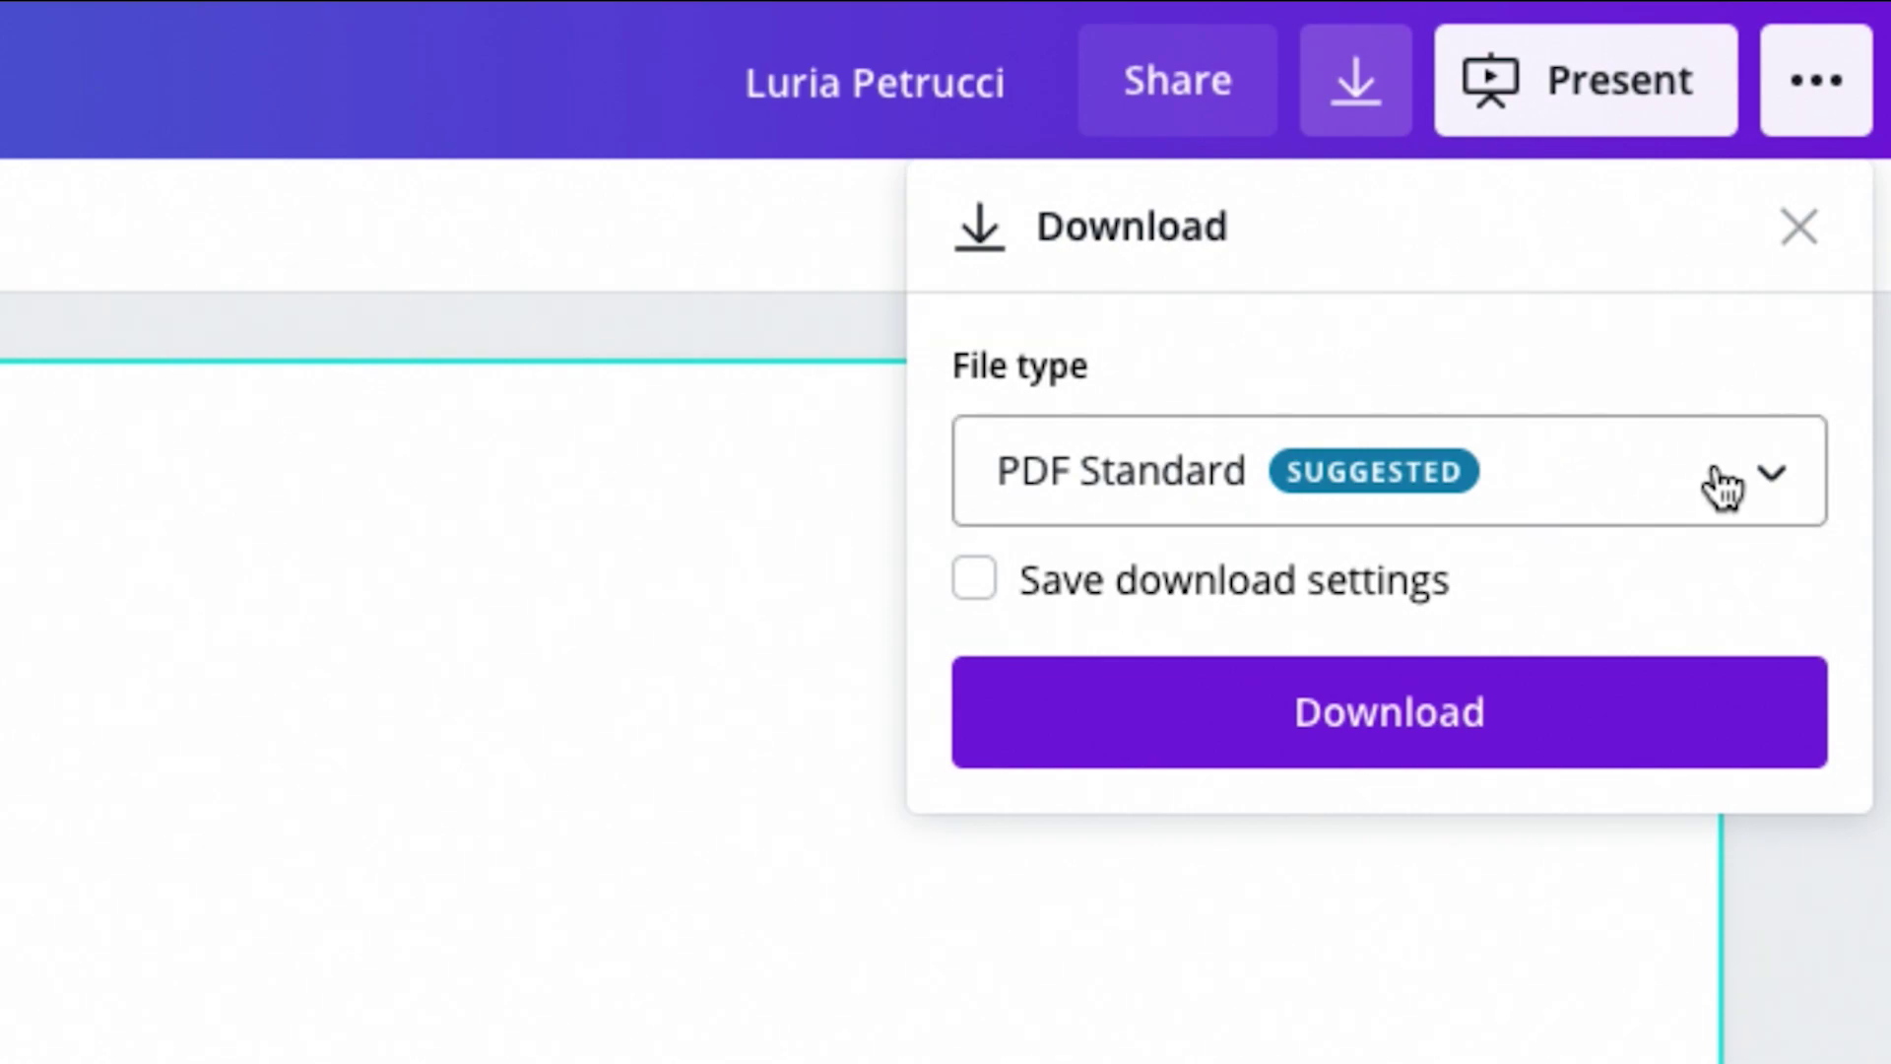
pyautogui.click(1764, 471)
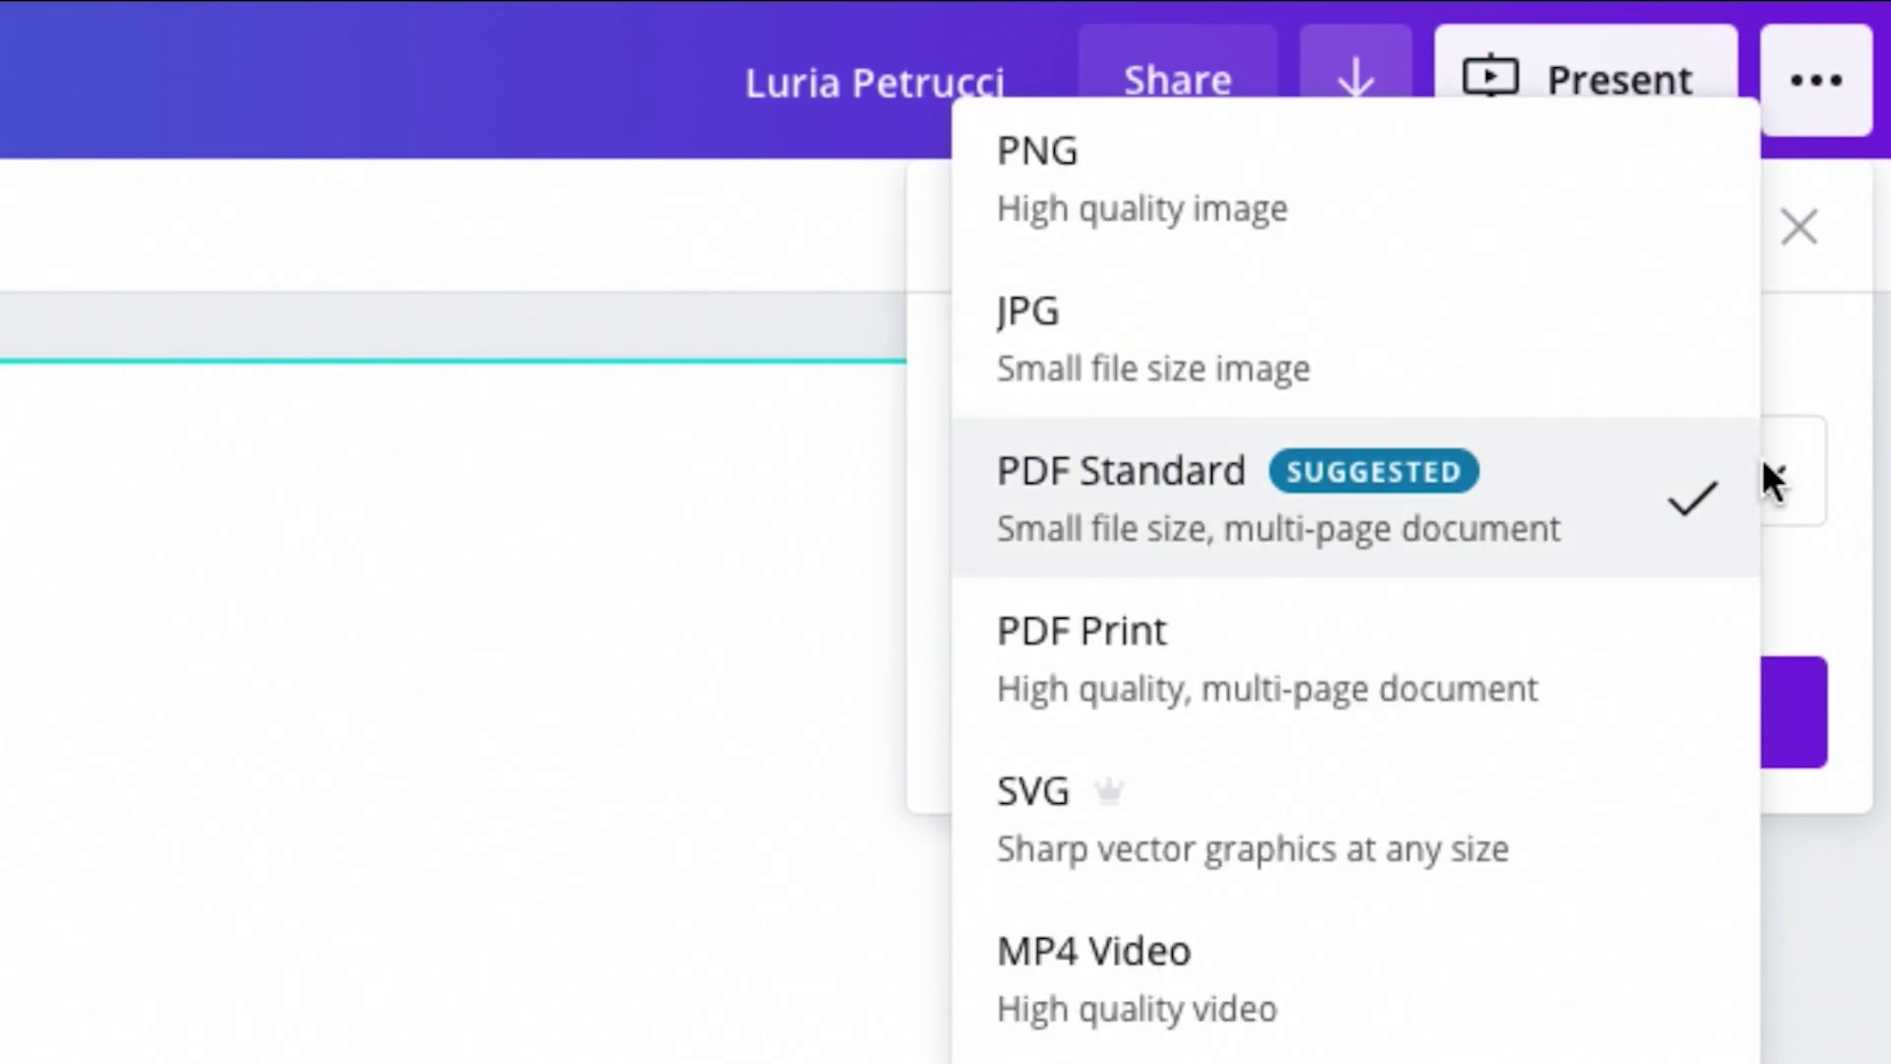
pyautogui.click(1182, 230)
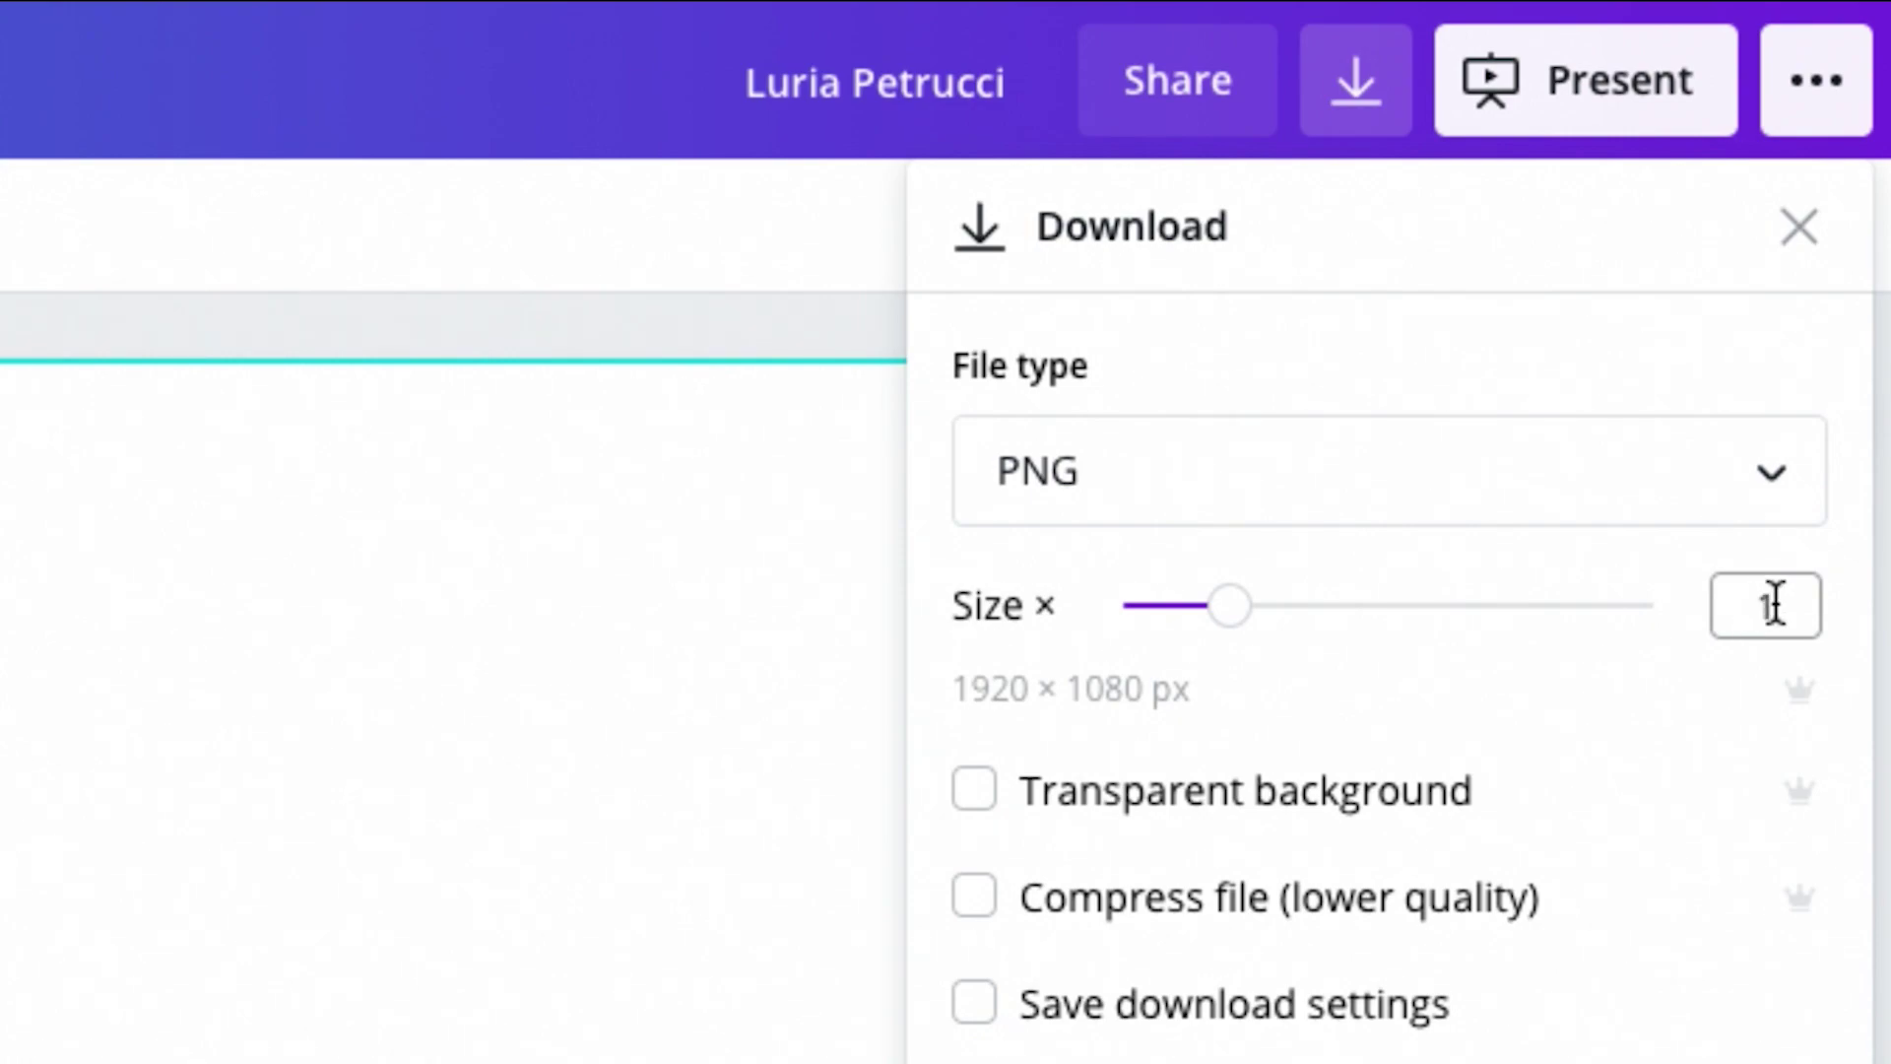
pyautogui.click(979, 791)
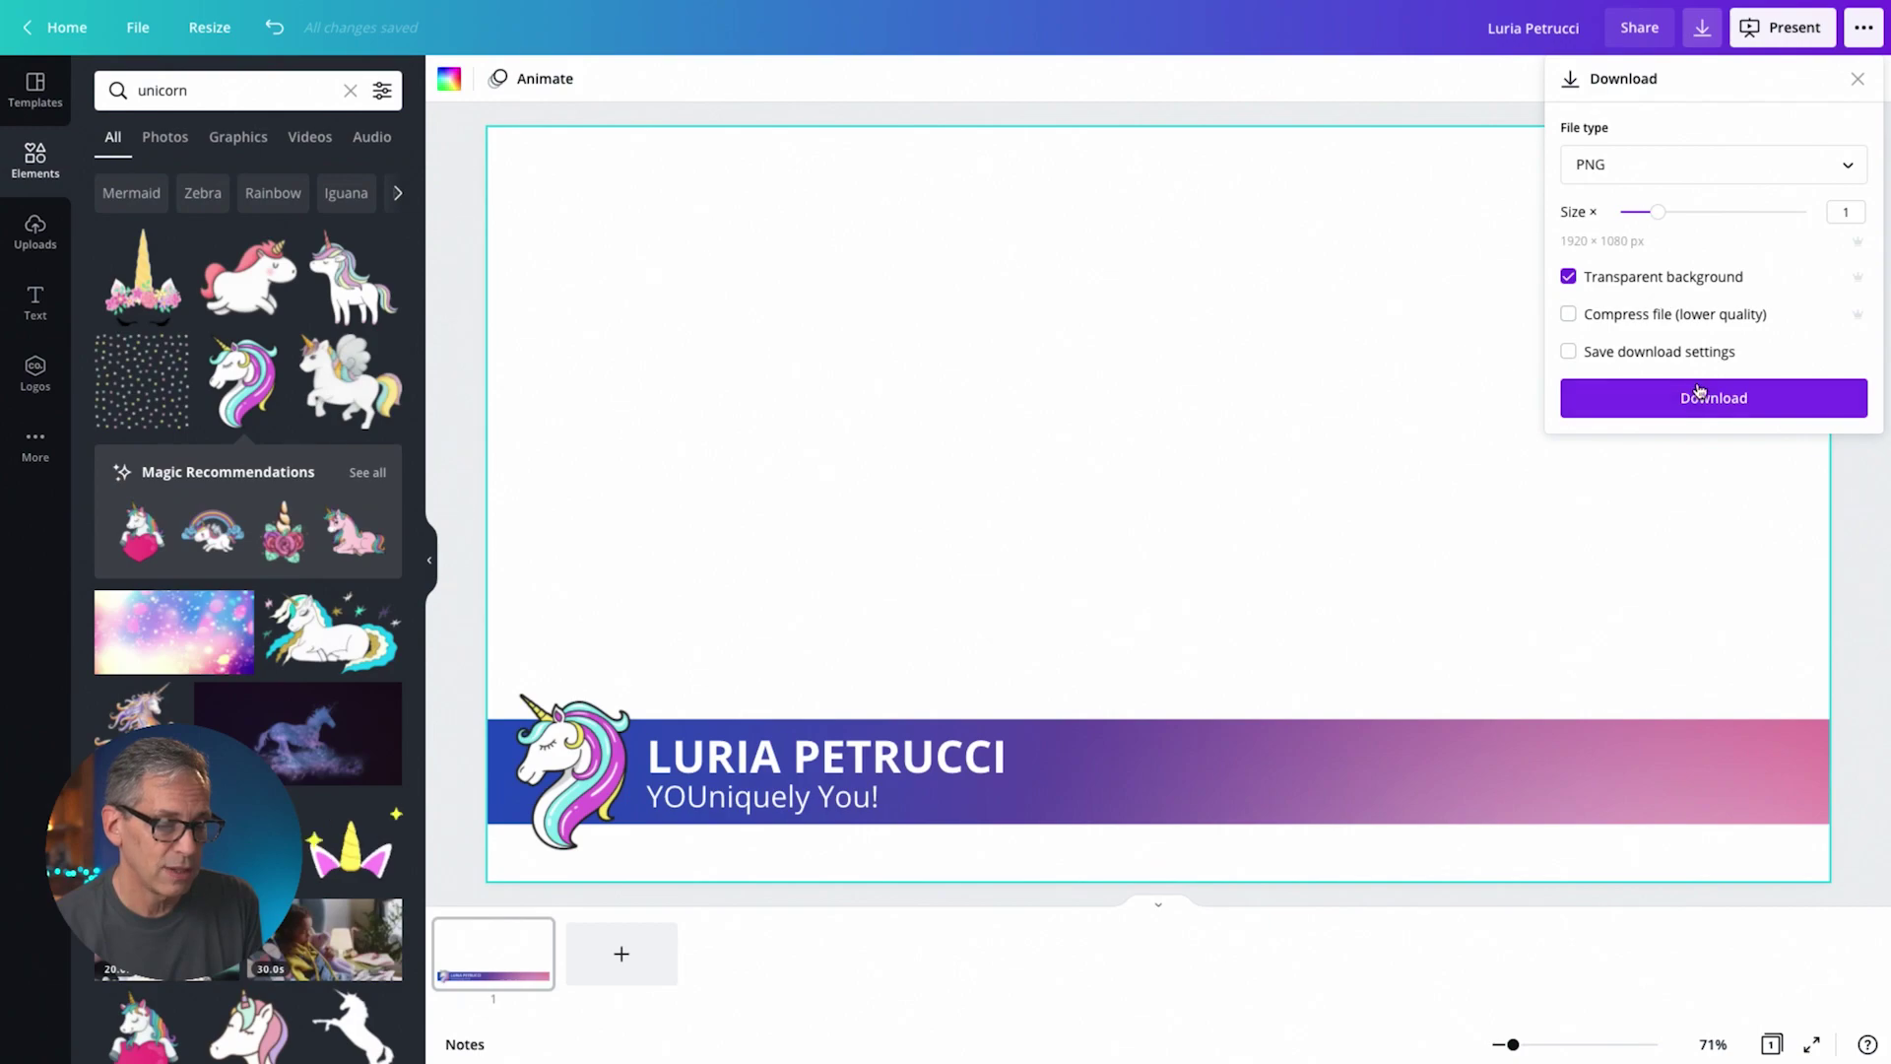
pyautogui.click(1726, 402)
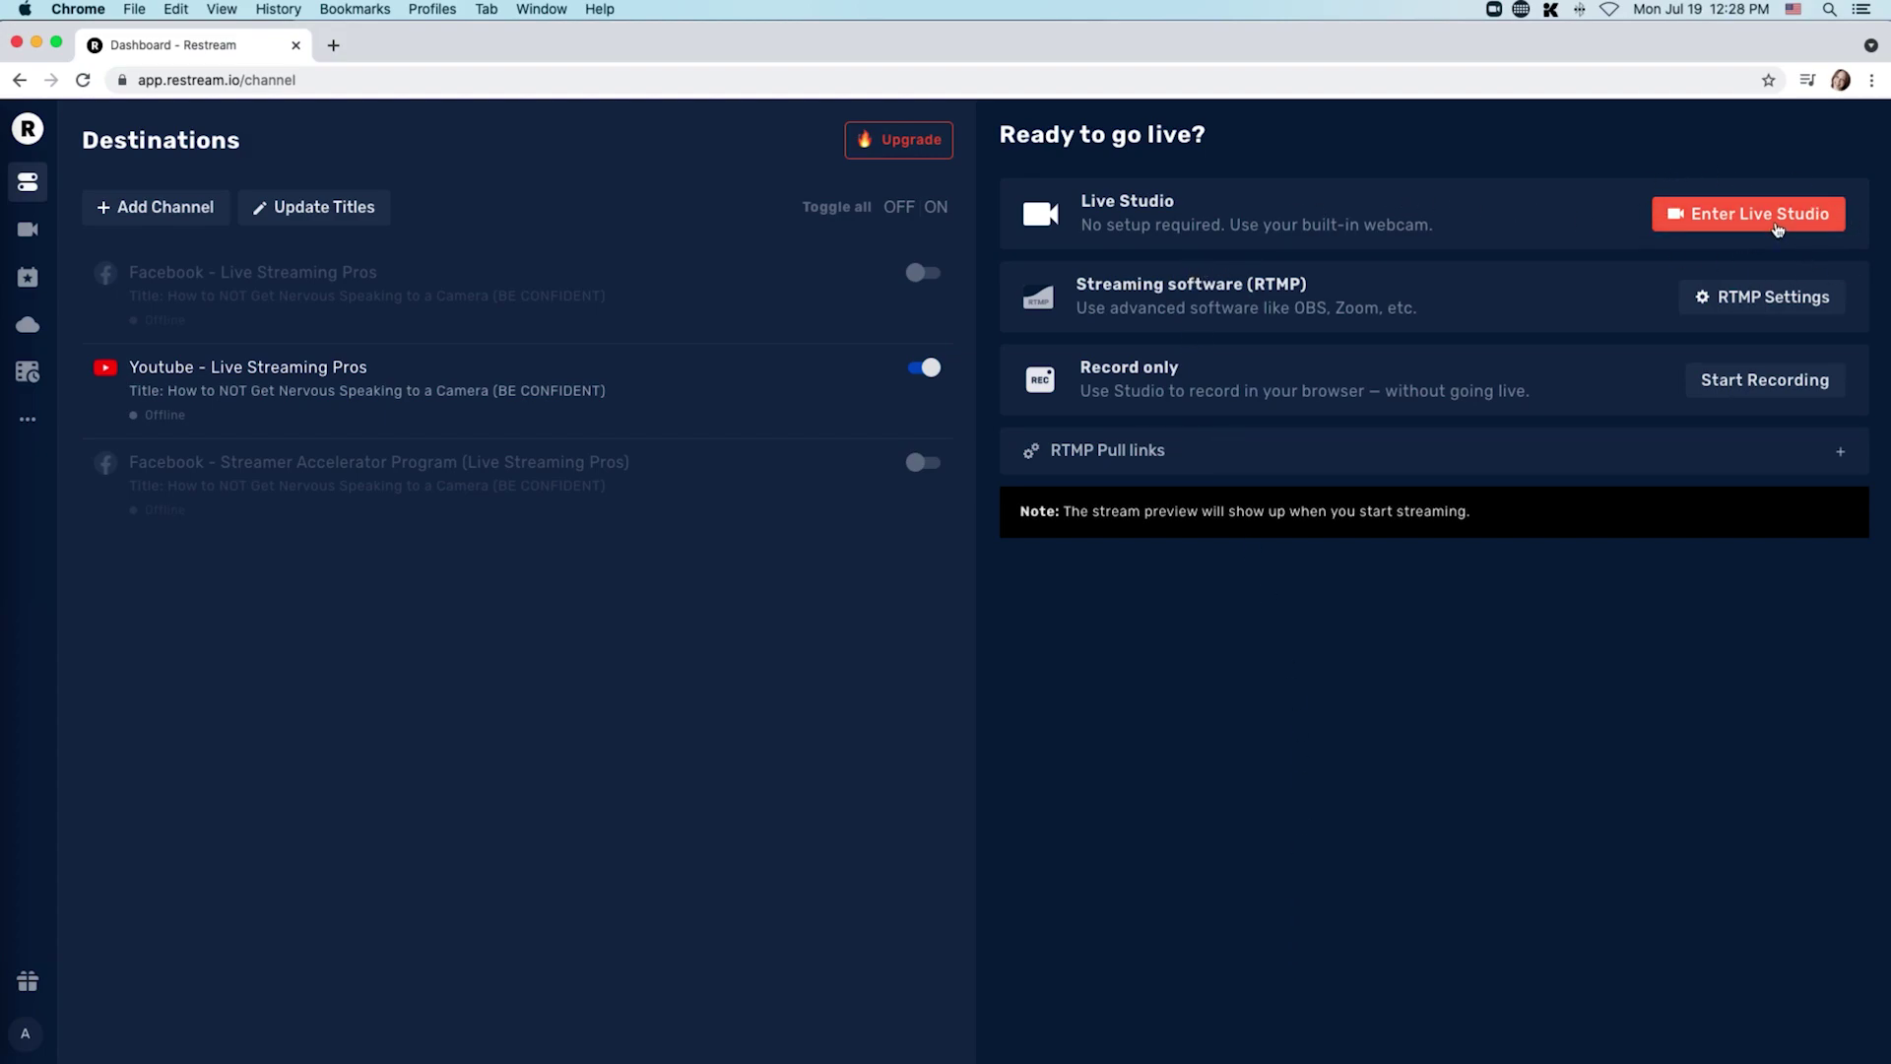
# Step: Enter Restream's Live Studio from the dashboard to reach the camera preview
pyautogui.click(1778, 227)
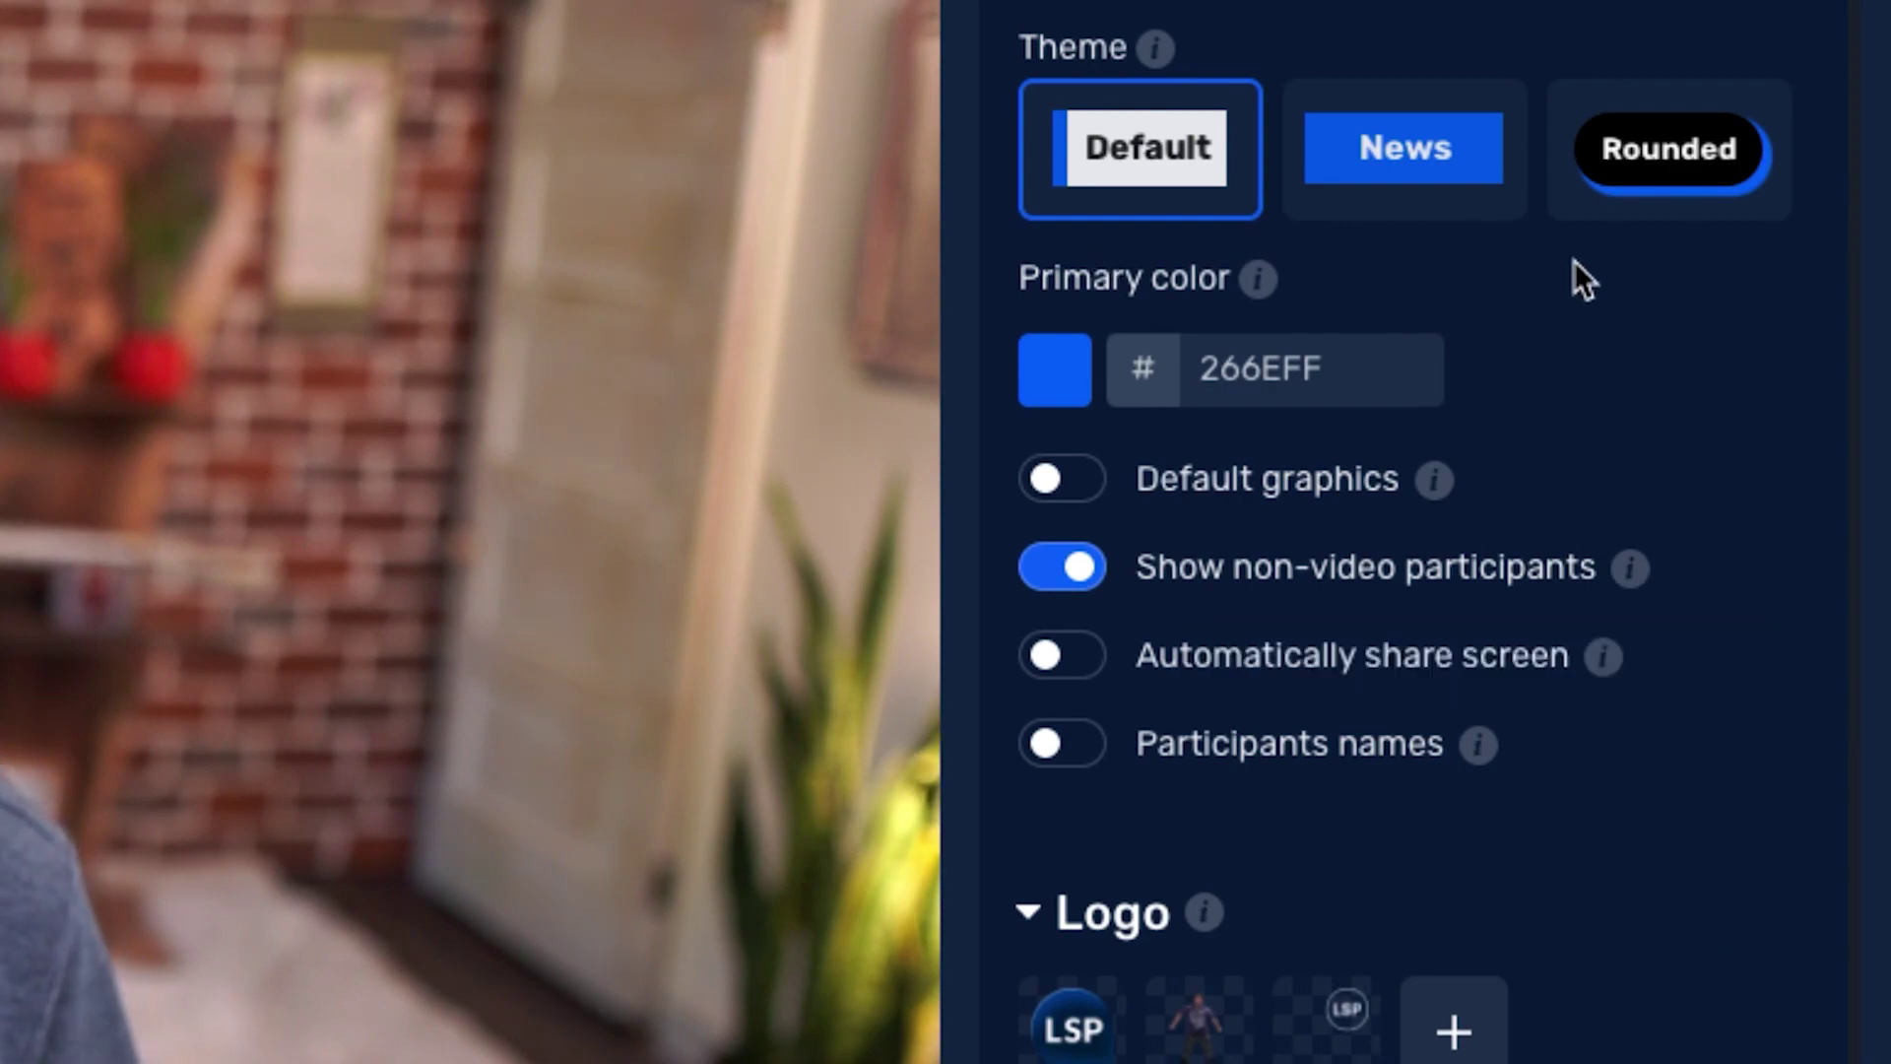
# Step: Scroll the Graphics brand settings panel down until the Overlay section appears
pyautogui.scroll(-2, 1797, 682)
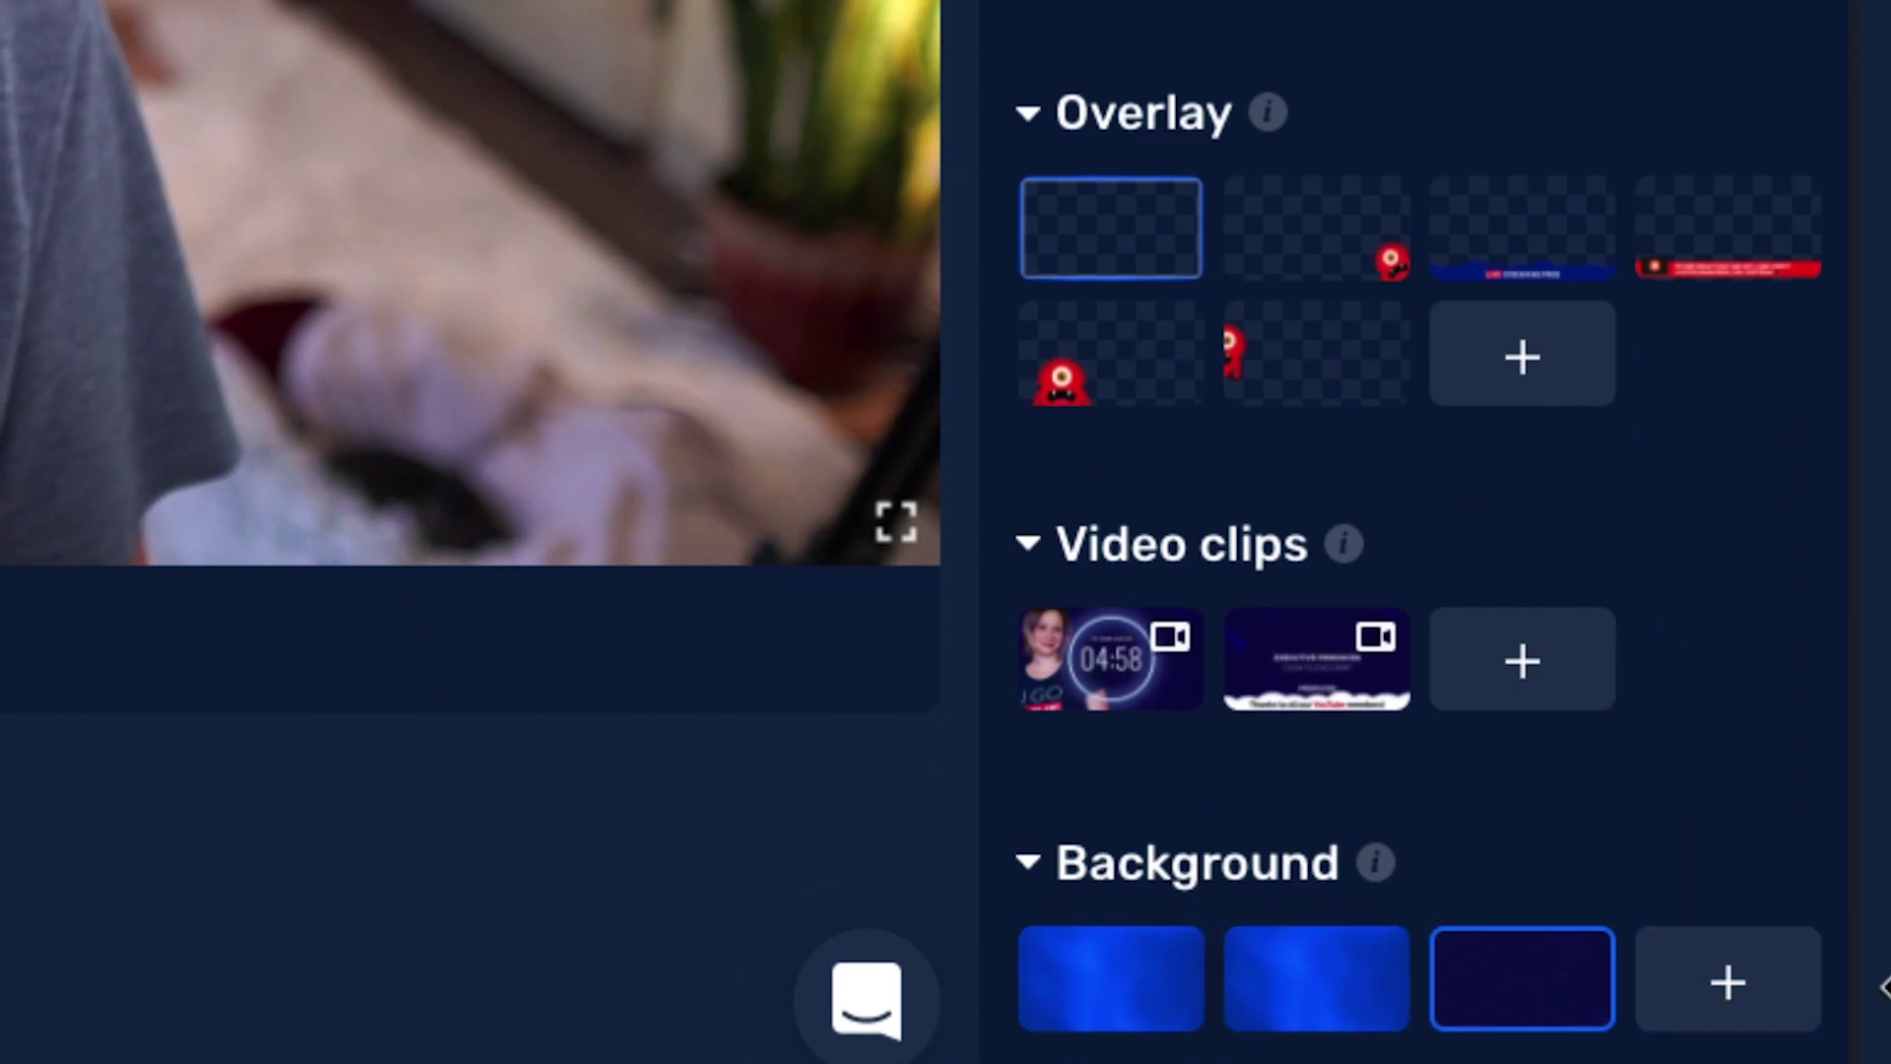
pyautogui.moveTo(1768, 244)
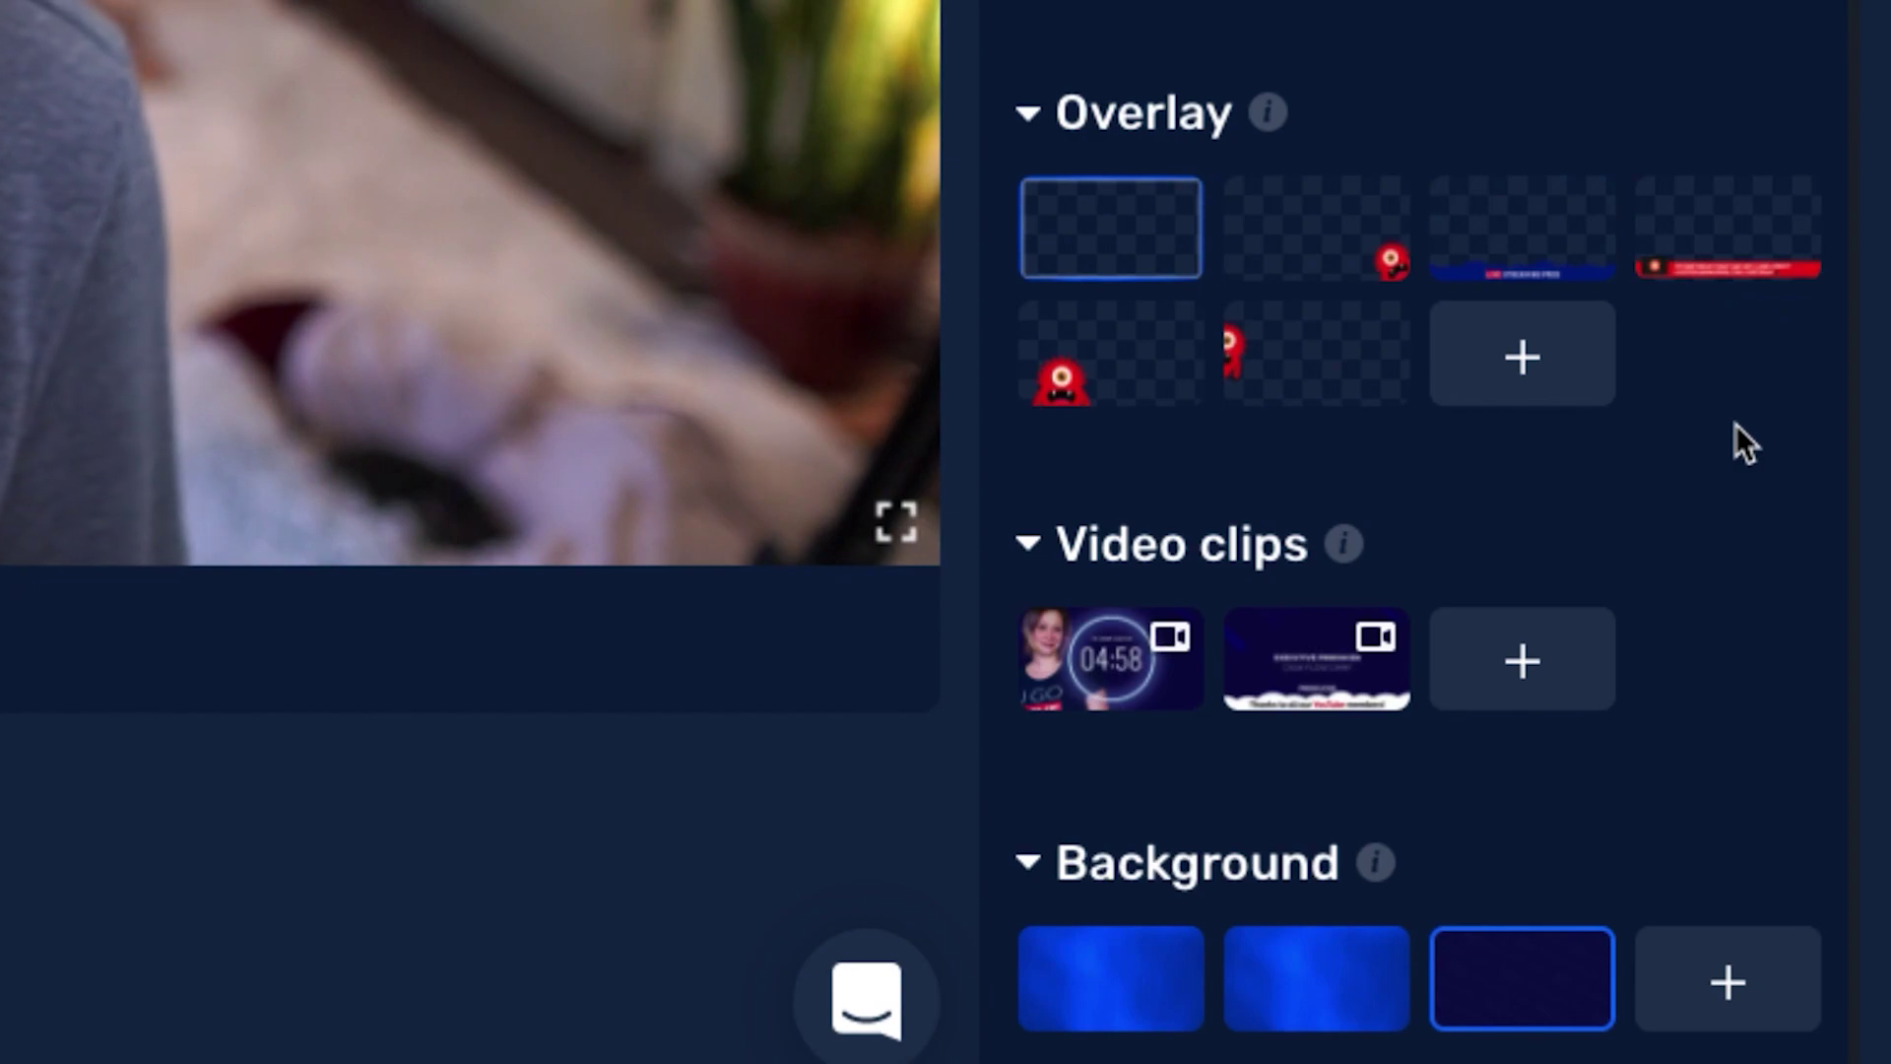
# Step: Upload the unicorn lower-third PNG as a seventh overlay, then hide it from the preview
pyautogui.click(1549, 382)
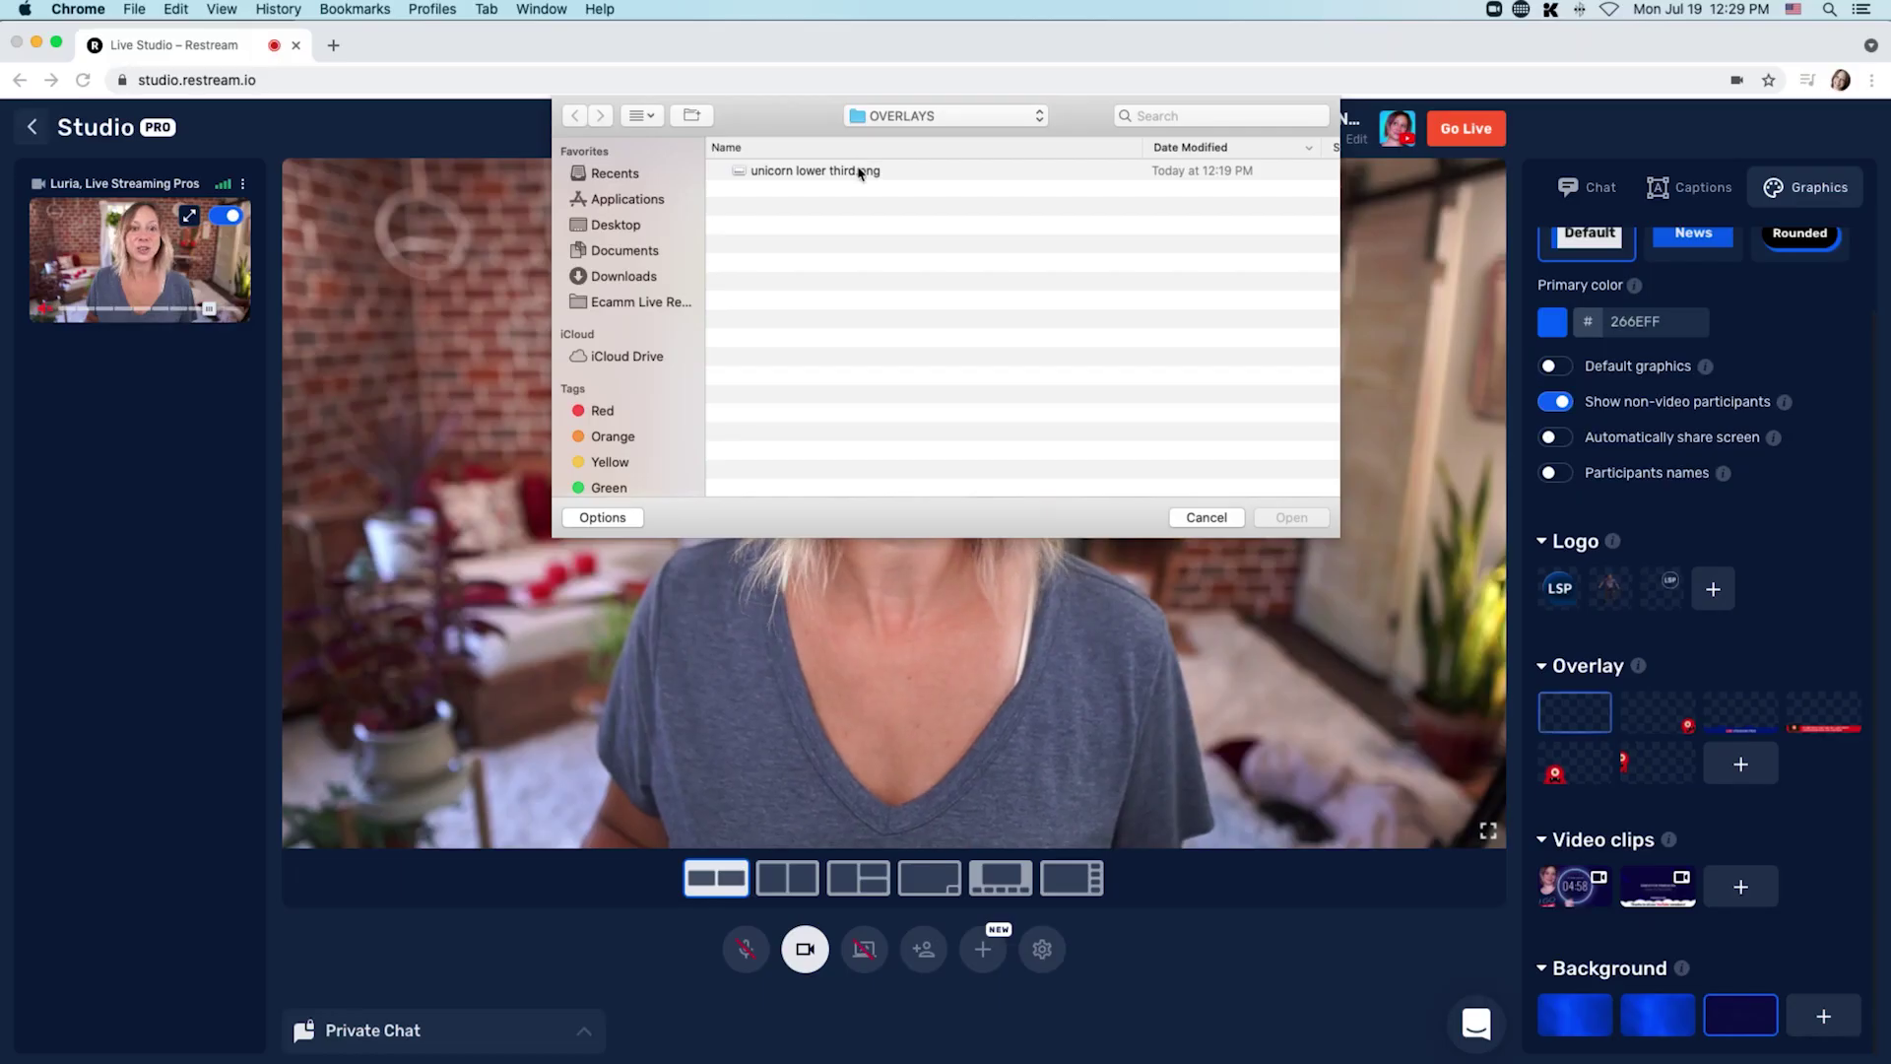
pyautogui.click(860, 172)
pyautogui.click(1291, 517)
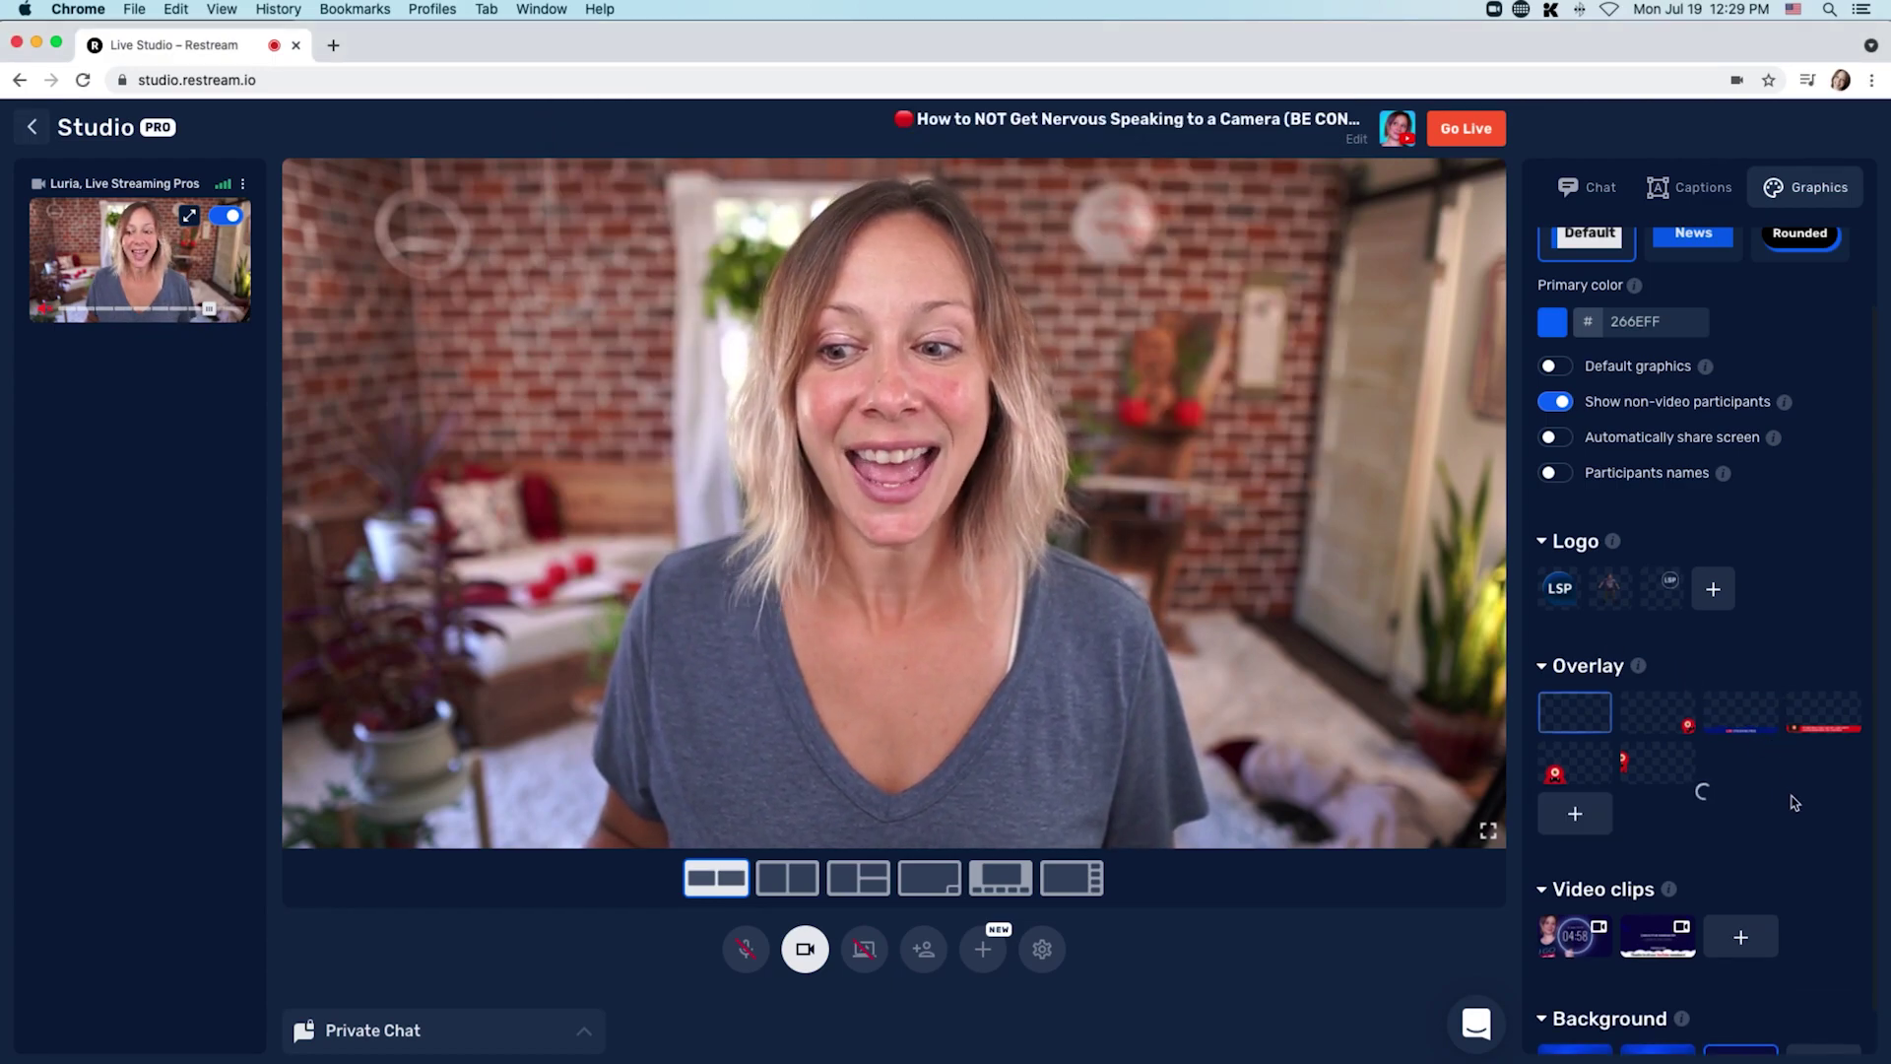
pyautogui.moveTo(1750, 778)
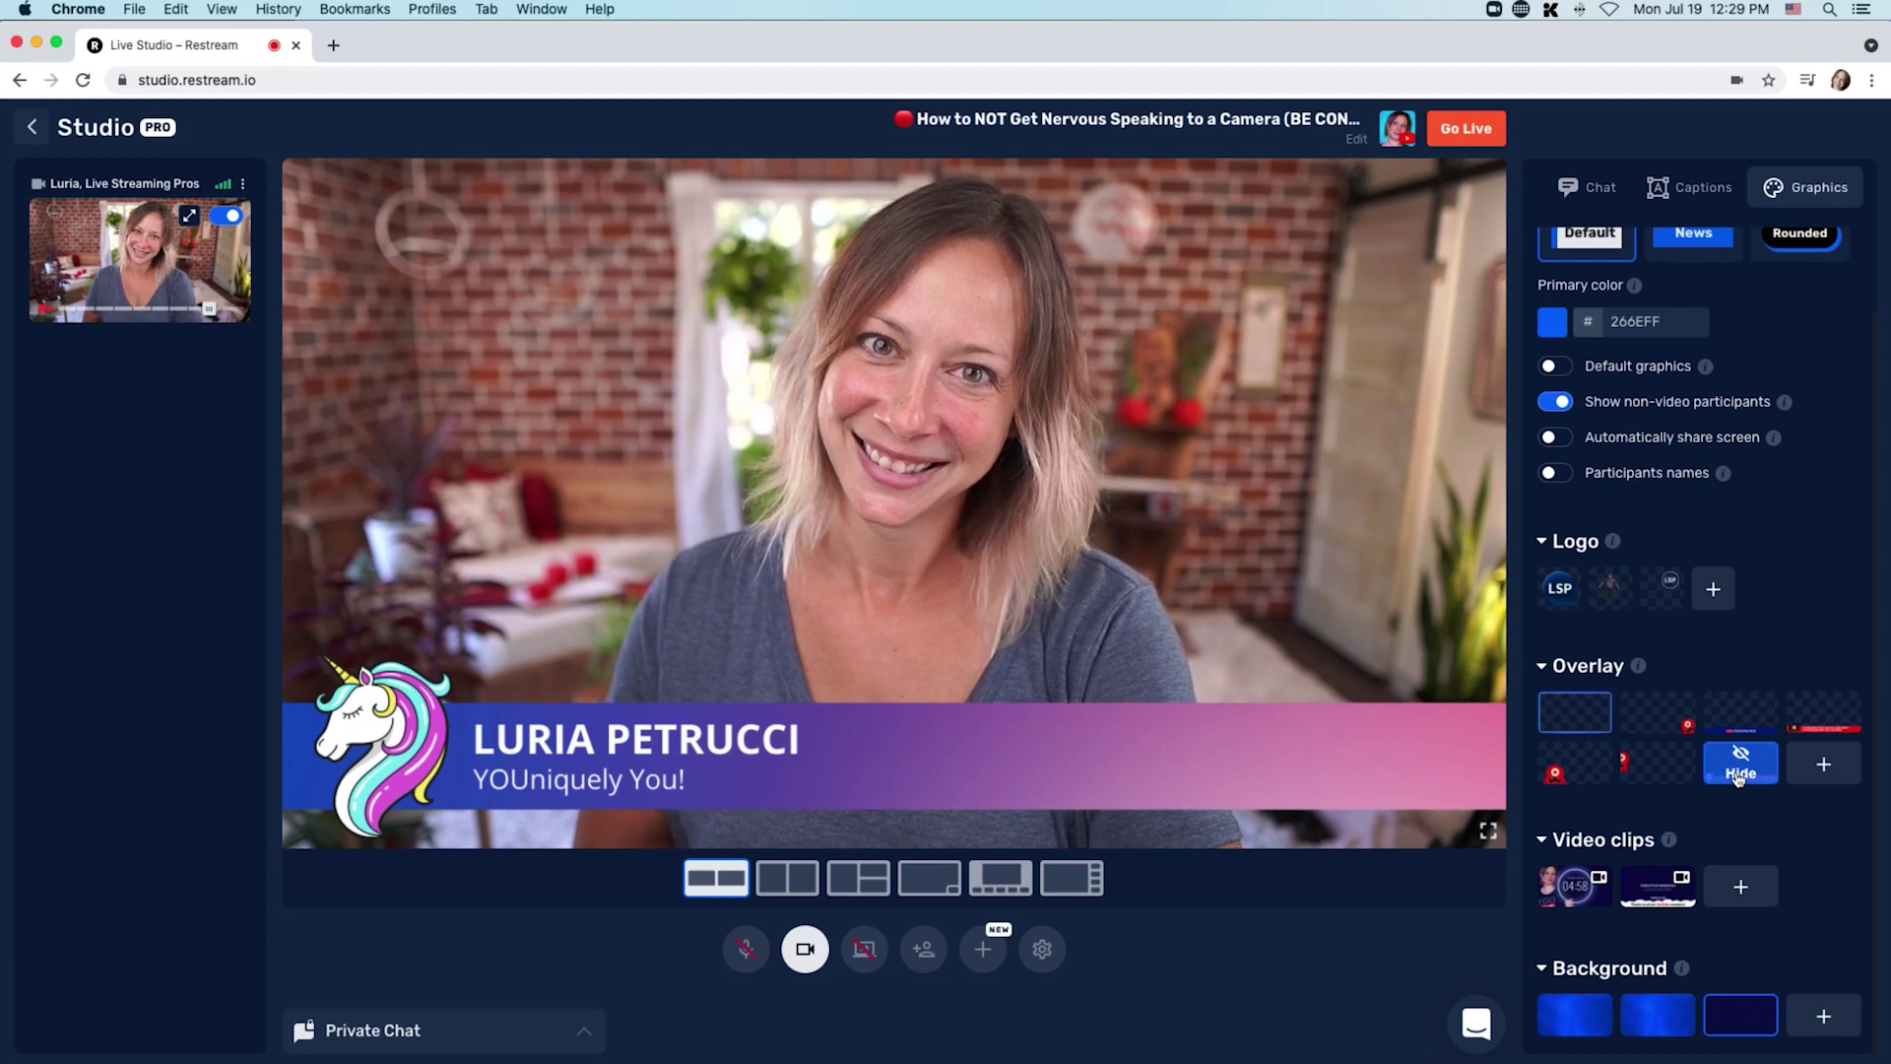
pyautogui.click(1740, 777)
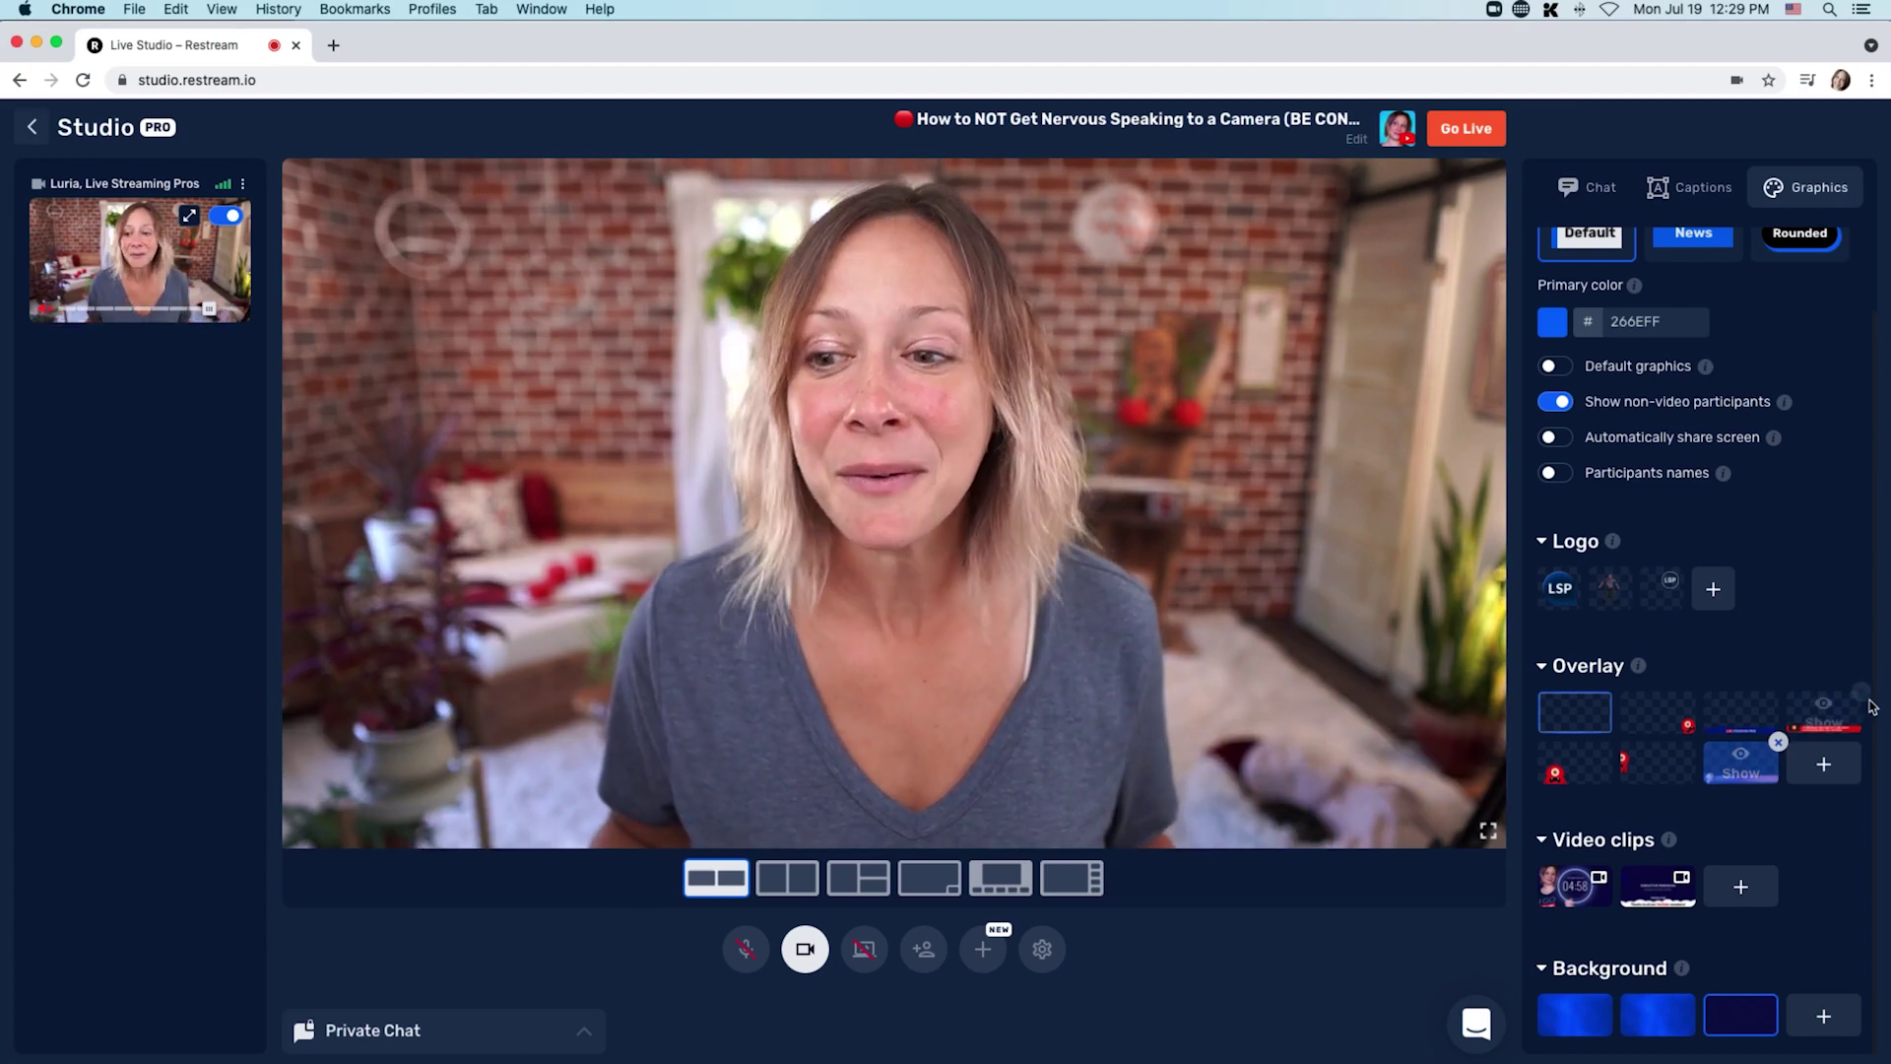